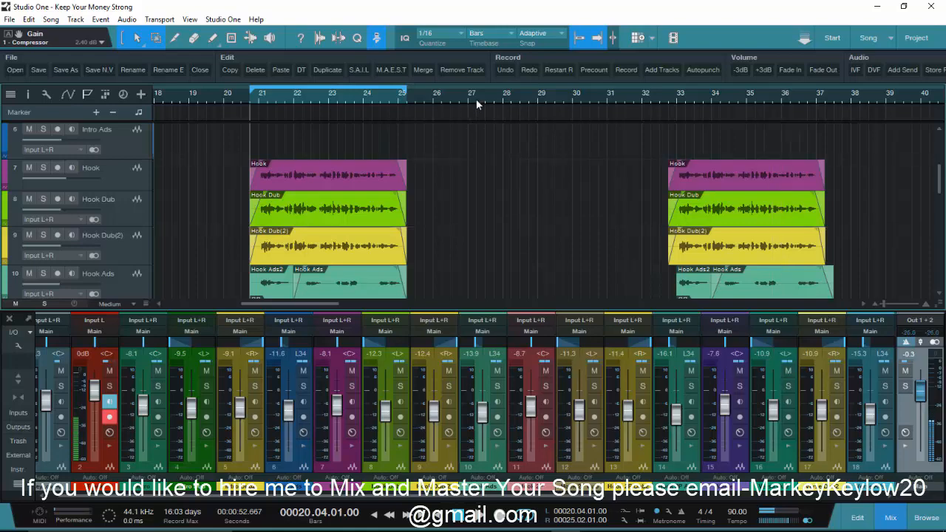
# Step: Examine how the Hook, Hook Ads, Hook 2P and Verse tracks are arranged along the song's timeline
pyautogui.scroll(-5, 476, 101)
pyautogui.scroll(-2, 304, 170)
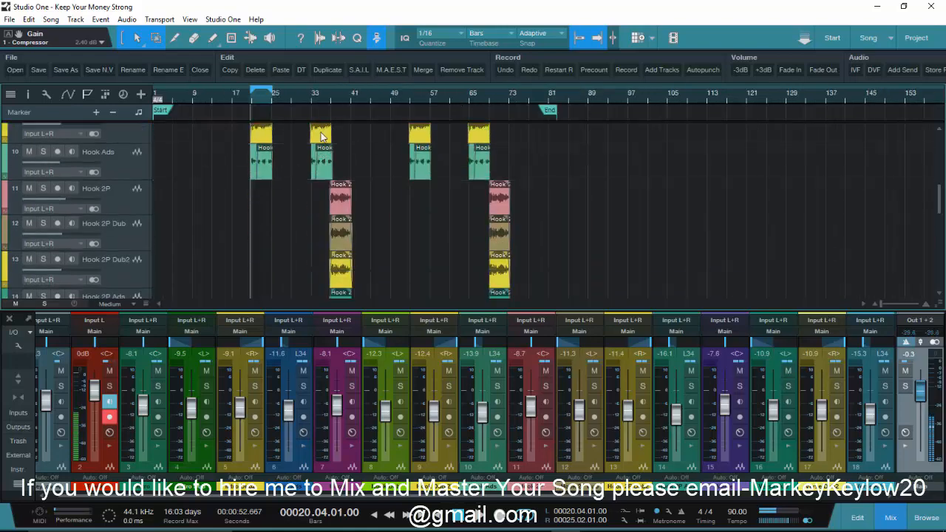
pyautogui.scroll(3, 334, 97)
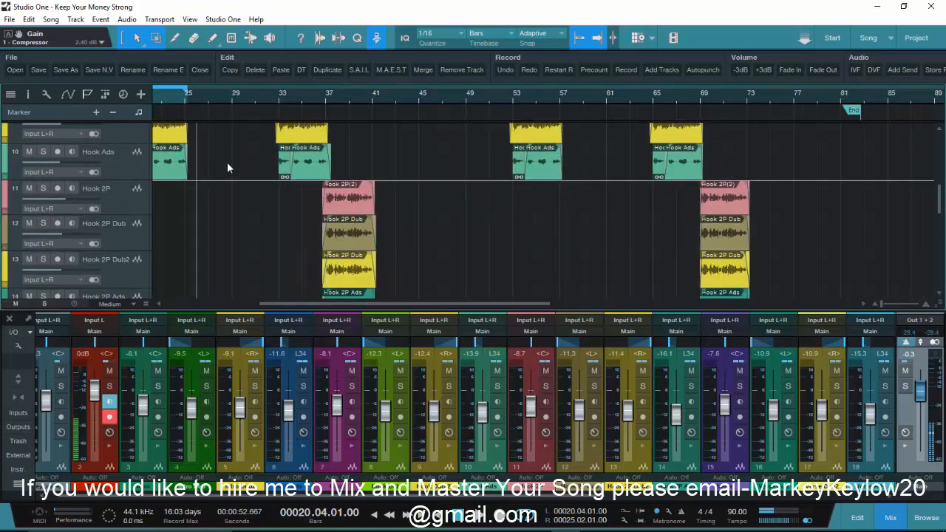
pyautogui.scroll(-3, 226, 185)
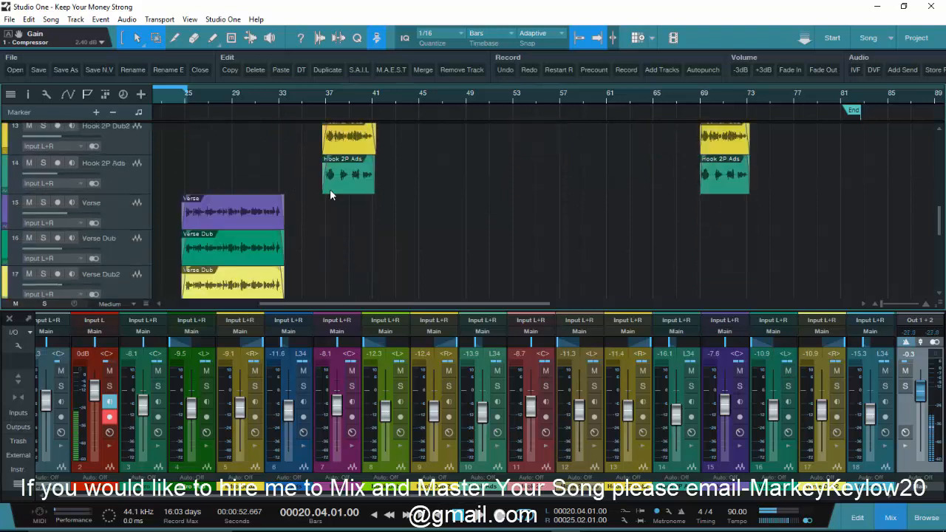
pyautogui.scroll(2, 337, 162)
pyautogui.scroll(1, 707, 197)
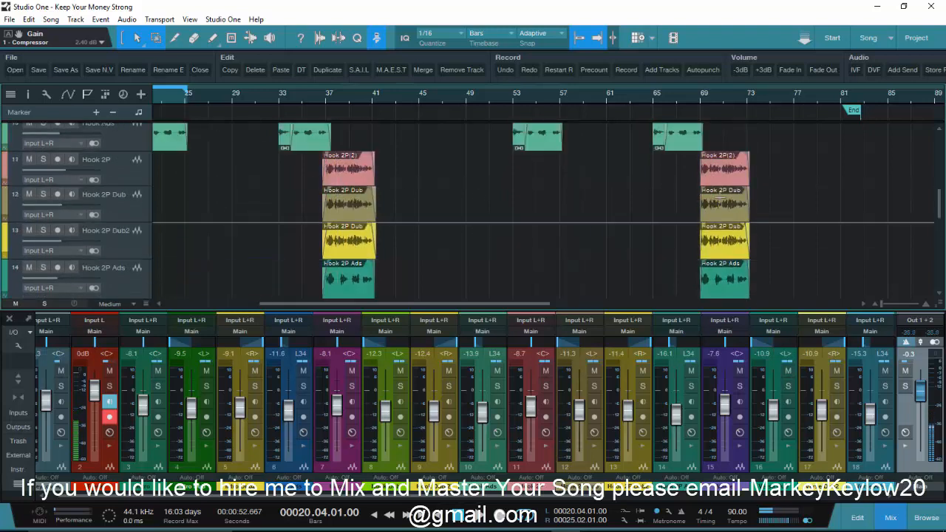
pyautogui.scroll(1, 517, 190)
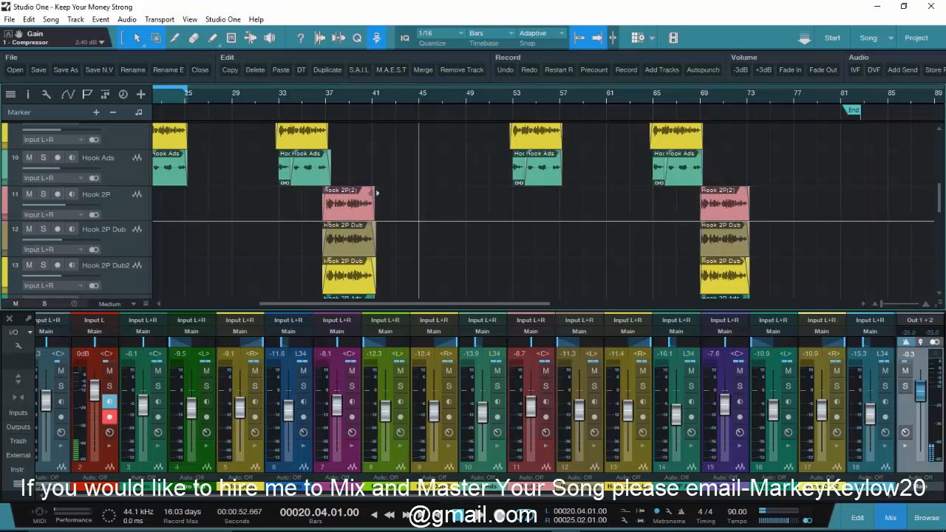
pyautogui.scroll(2, 376, 193)
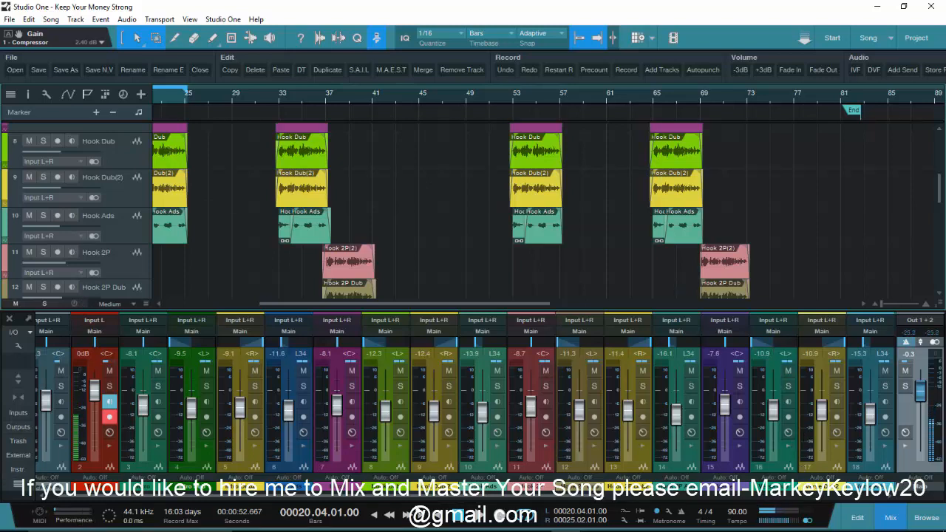
# Step: Inspect the insert effects and sends on the intro and hook channels, and collapse them again
pyautogui.click(399, 446)
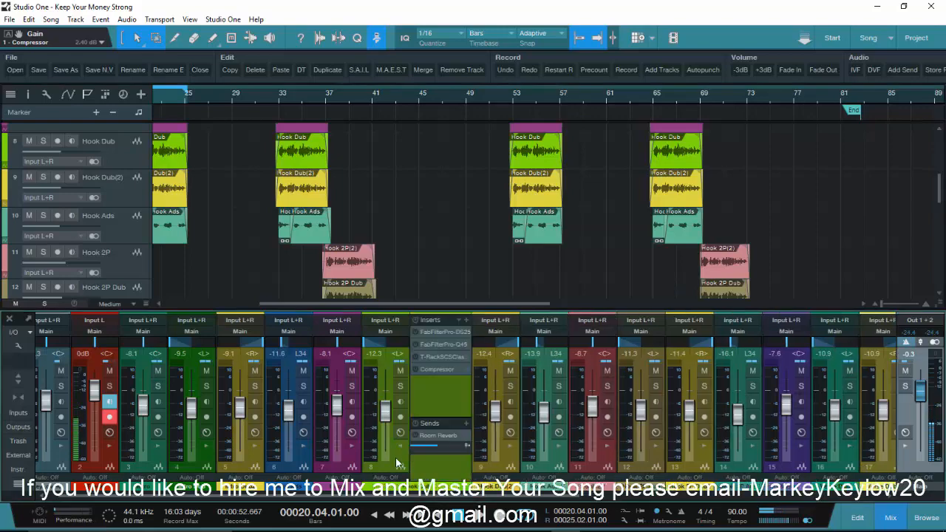
pyautogui.click(350, 447)
pyautogui.click(303, 447)
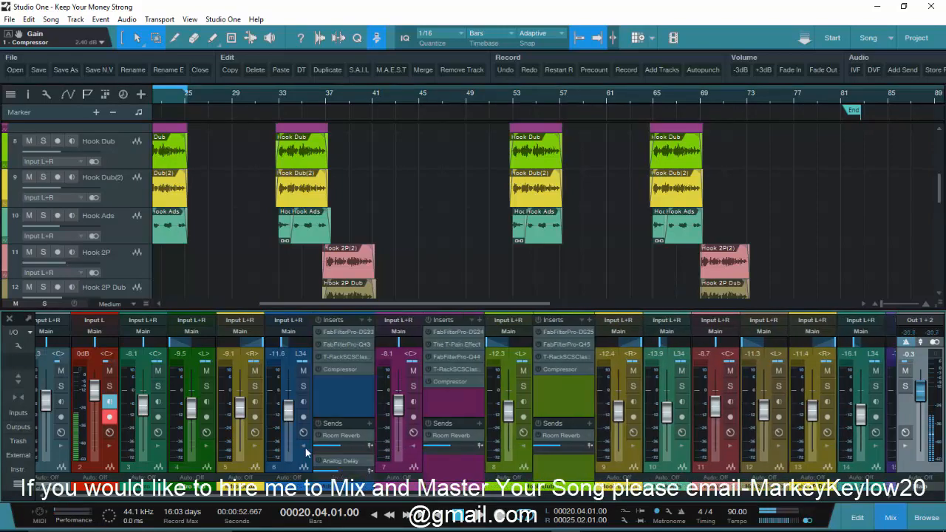
pyautogui.click(252, 448)
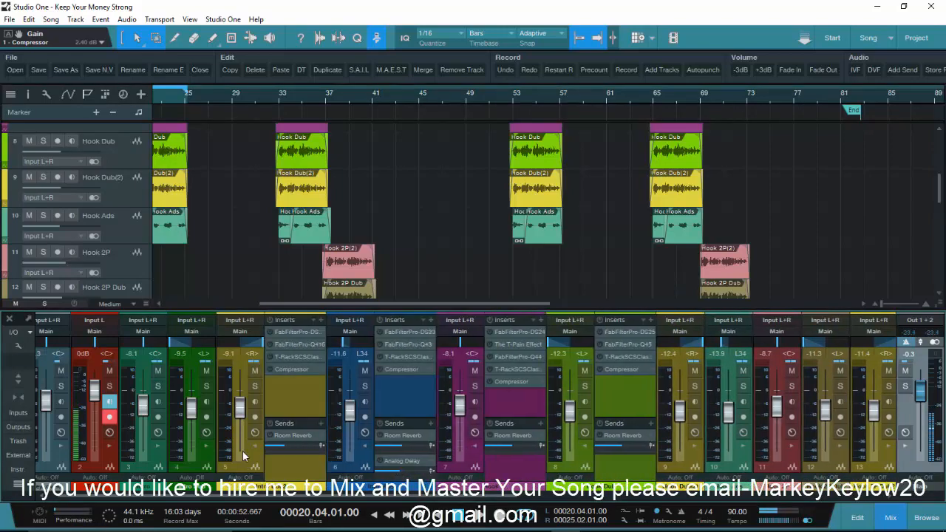
pyautogui.click(205, 447)
pyautogui.click(203, 447)
pyautogui.click(253, 444)
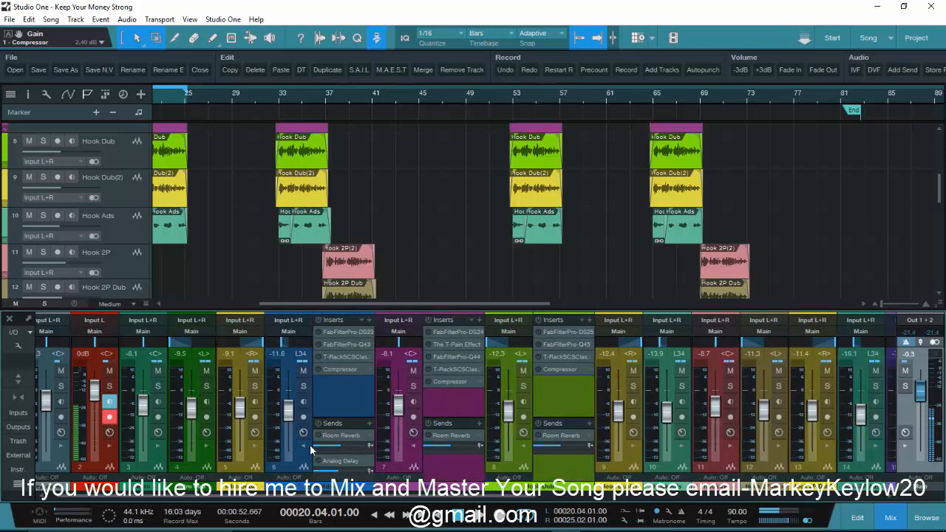
pyautogui.click(307, 444)
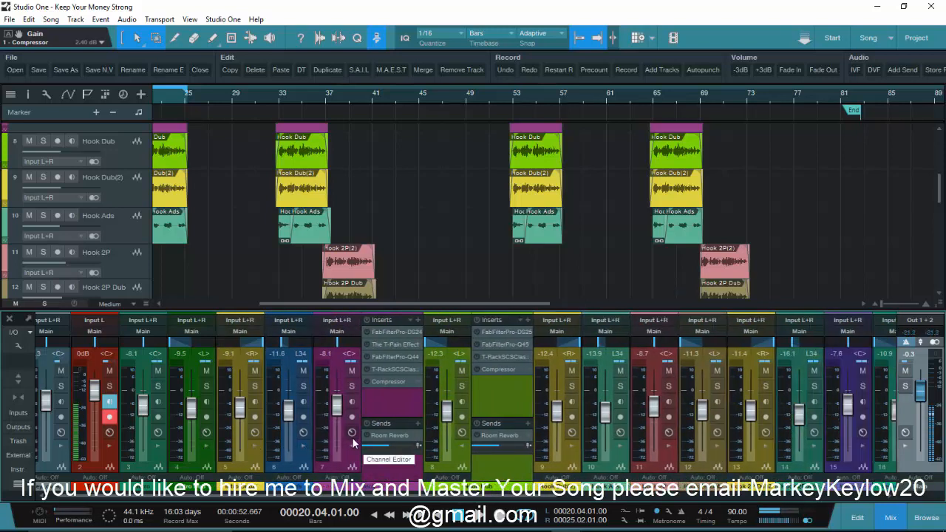
pyautogui.click(352, 446)
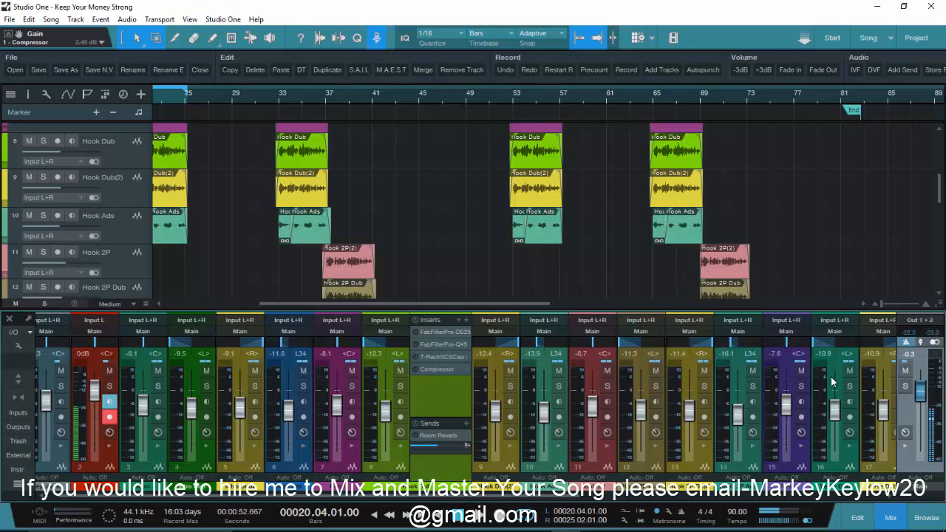
pyautogui.click(509, 449)
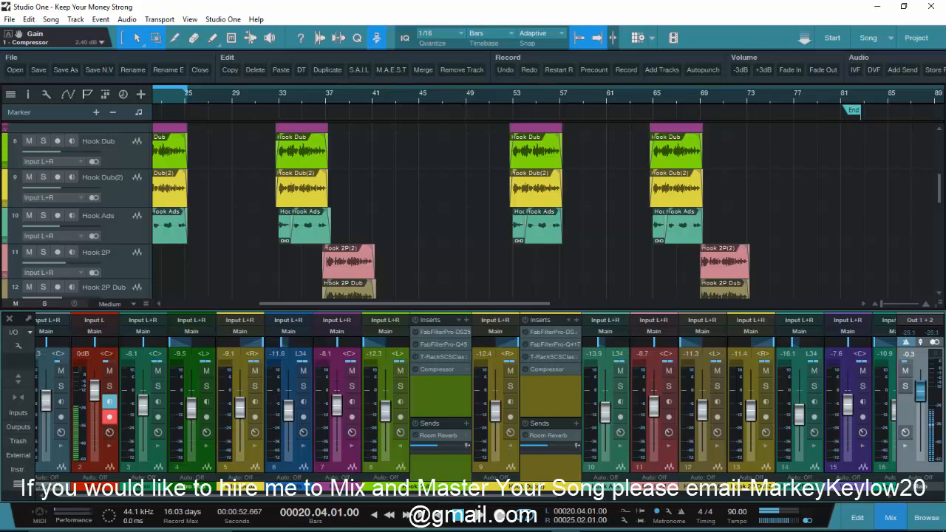
pyautogui.click(402, 446)
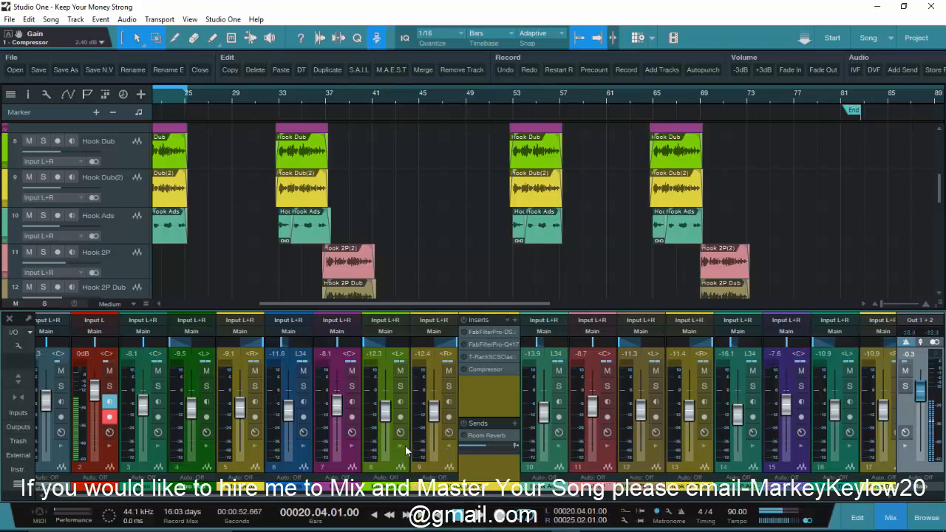
pyautogui.click(435, 439)
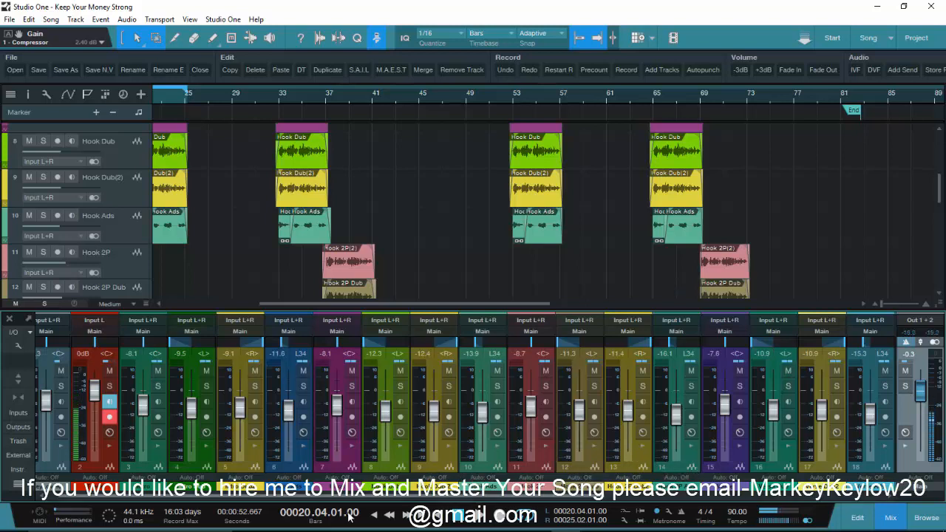
# Step: Create a bus for the channels from Hook through Hook 2P Ads and place it directly before the Hook channel
pyautogui.click(336, 453)
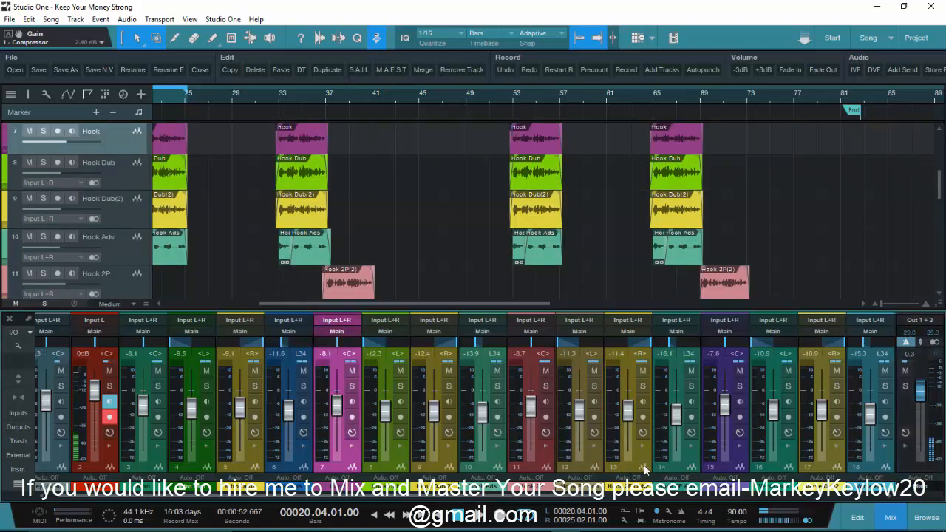
pyautogui.keyDown('shift'); pyautogui.click(689, 463); pyautogui.keyUp('shift')
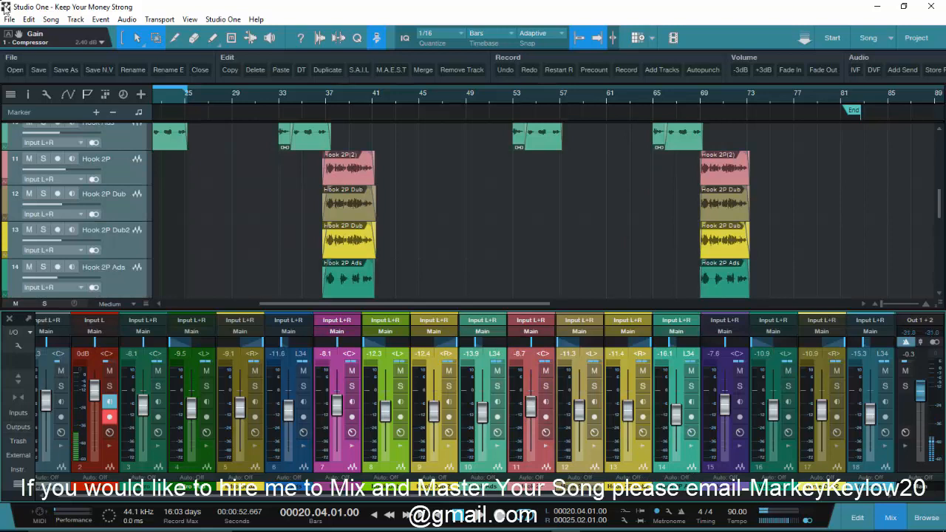
pyautogui.click(75, 20)
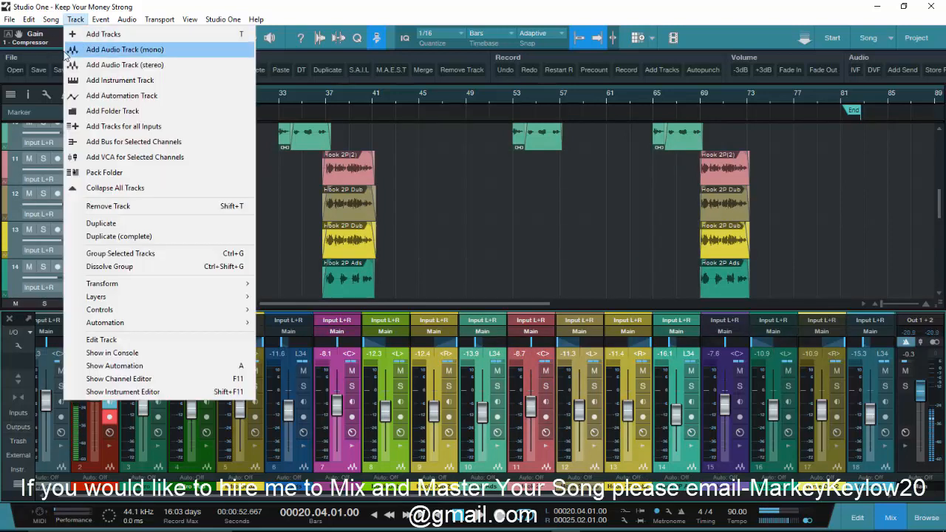
pyautogui.click(140, 141)
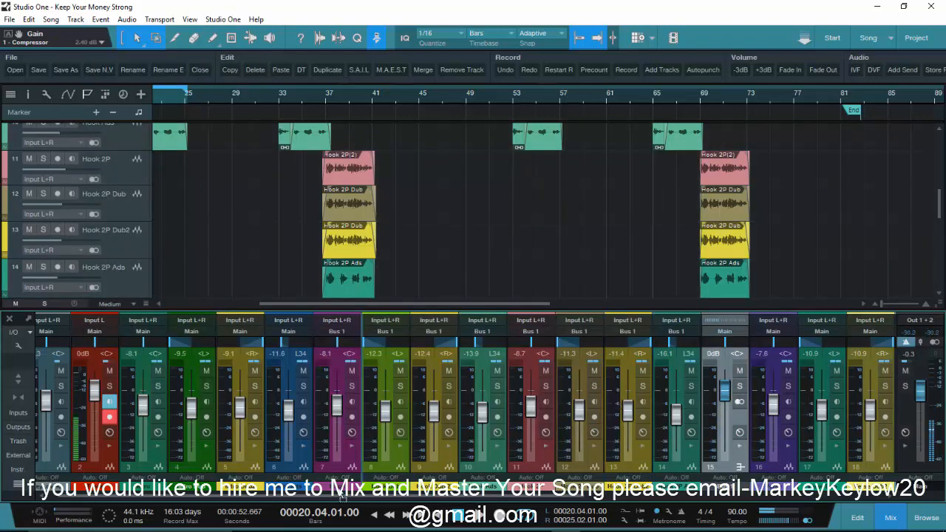
pyautogui.moveTo(320, 499); pyautogui.dragTo(321, 497)
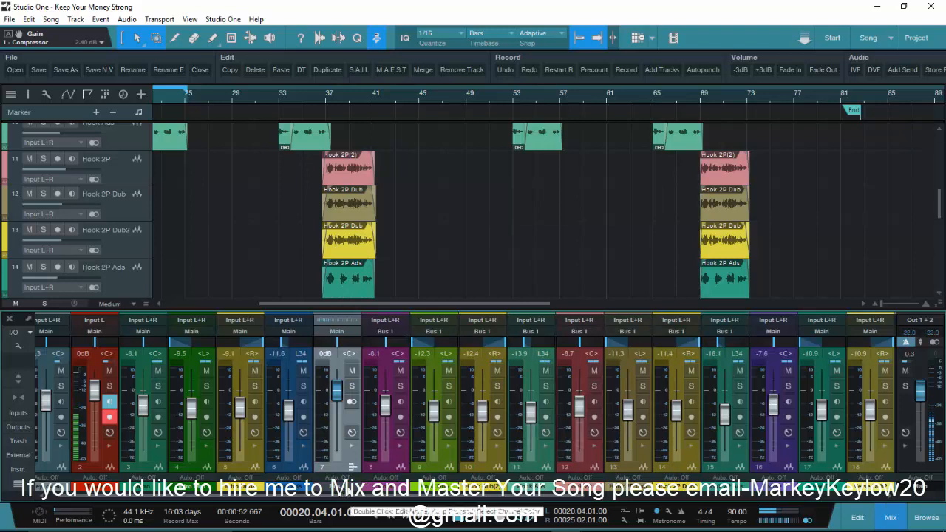
# Step: Color the new bus channel bright green and rename it Hook Bus
pyautogui.click(350, 486)
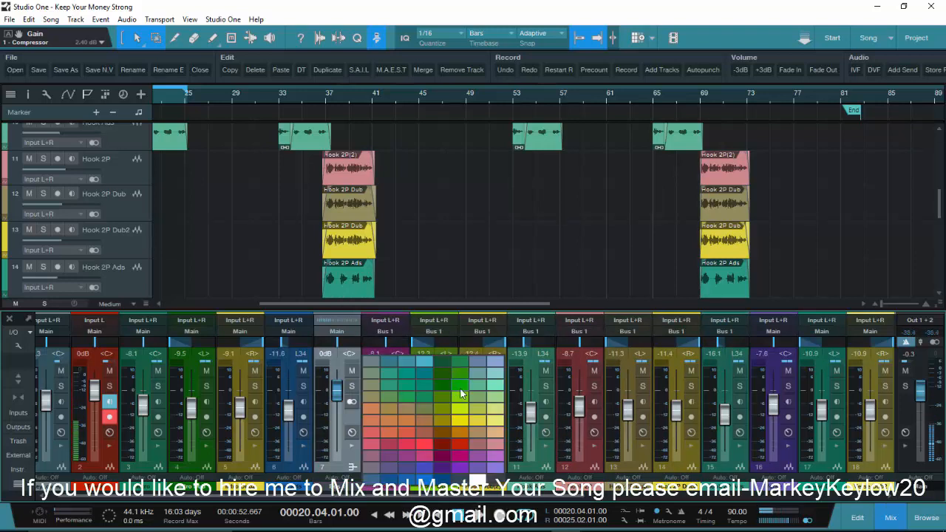
pyautogui.click(459, 392)
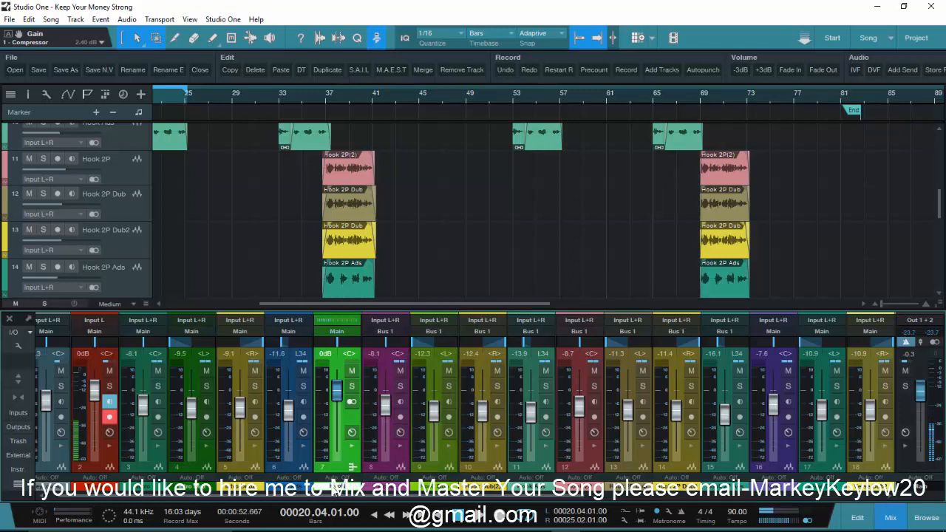
pyautogui.press('Return')
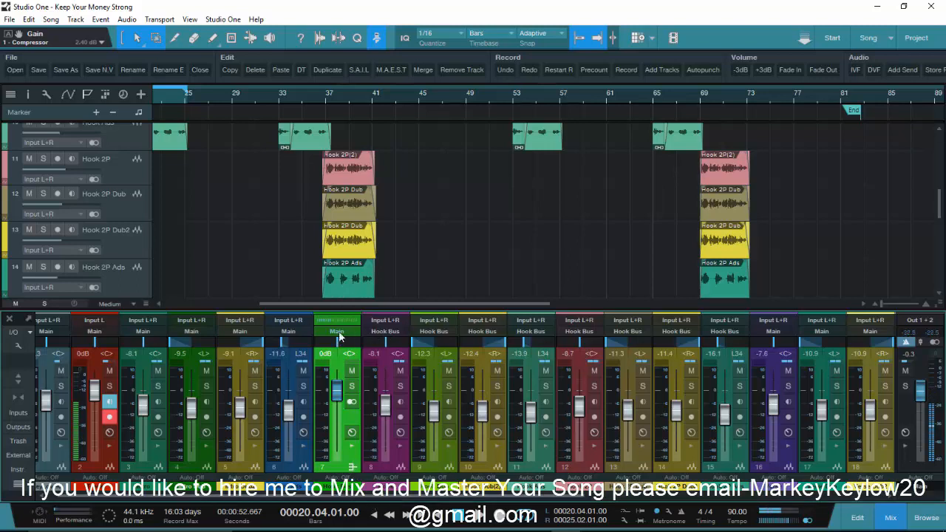
# Step: Add a folder track and assign it to the Hook Bus channel
pyautogui.scroll(6, 126, 164)
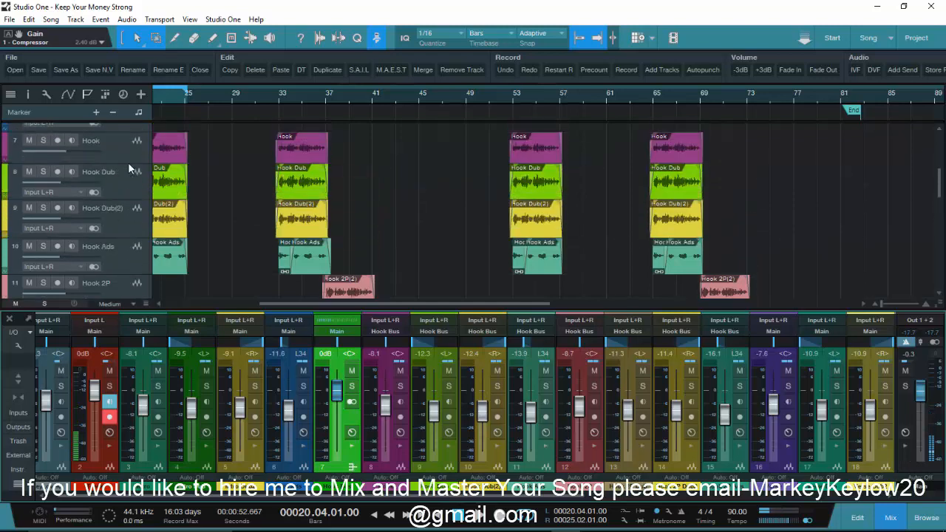
pyautogui.scroll(-2, 131, 161)
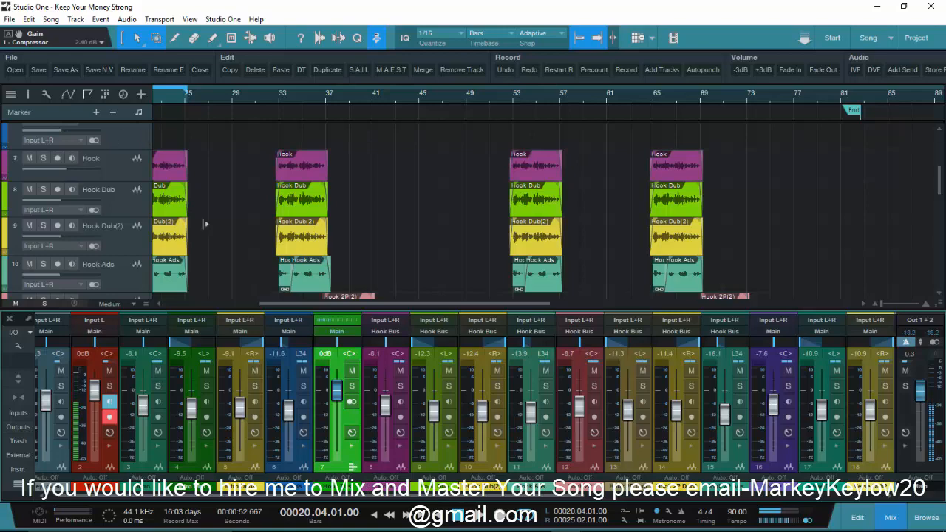
pyautogui.click(76, 20)
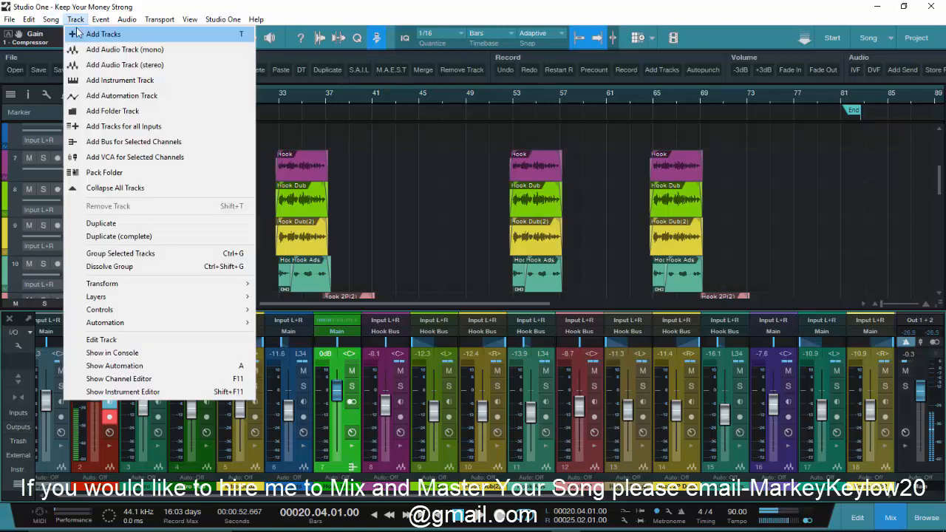
pyautogui.click(91, 115)
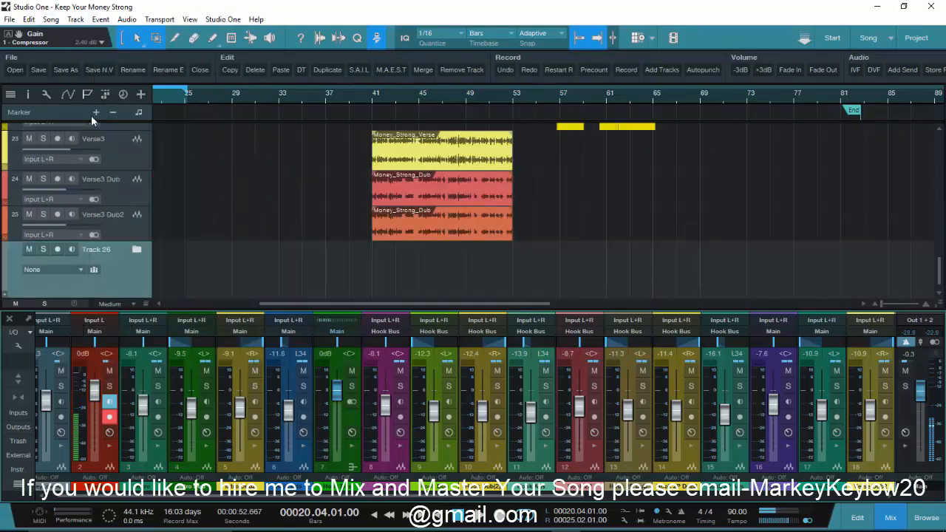
pyautogui.click(77, 270)
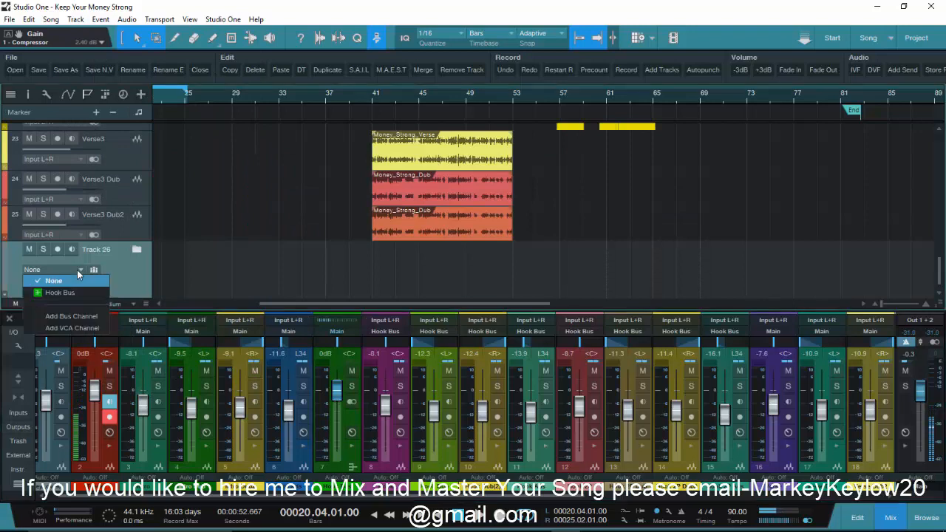
pyautogui.click(64, 294)
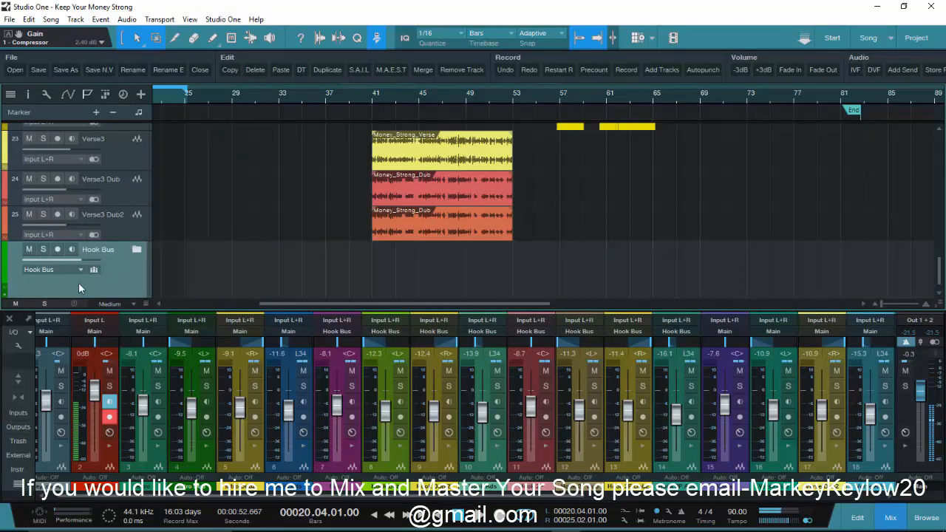
# Step: Reduce the height of the Hook Bus folder track and move it between the Intro Ads and Hook tracks
pyautogui.scroll(-1, 103, 274)
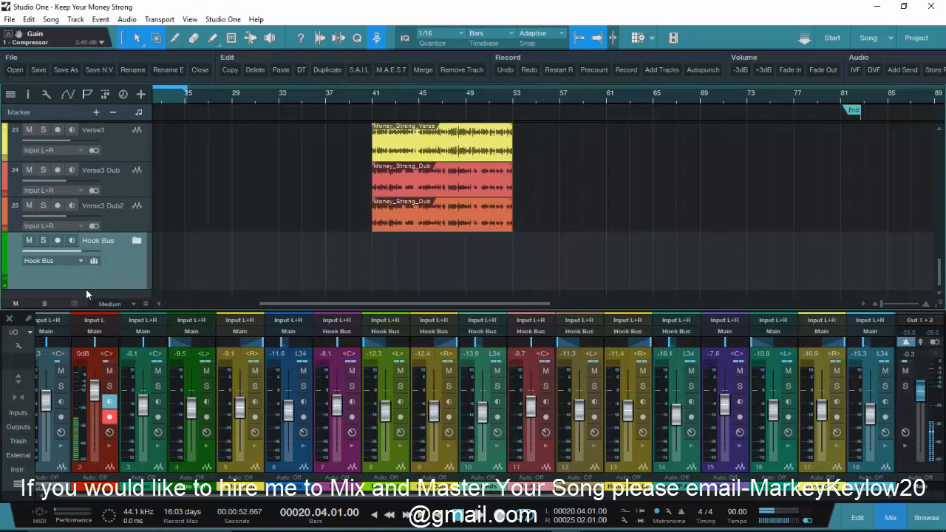
pyautogui.moveTo(86, 288); pyautogui.dragTo(94, 270)
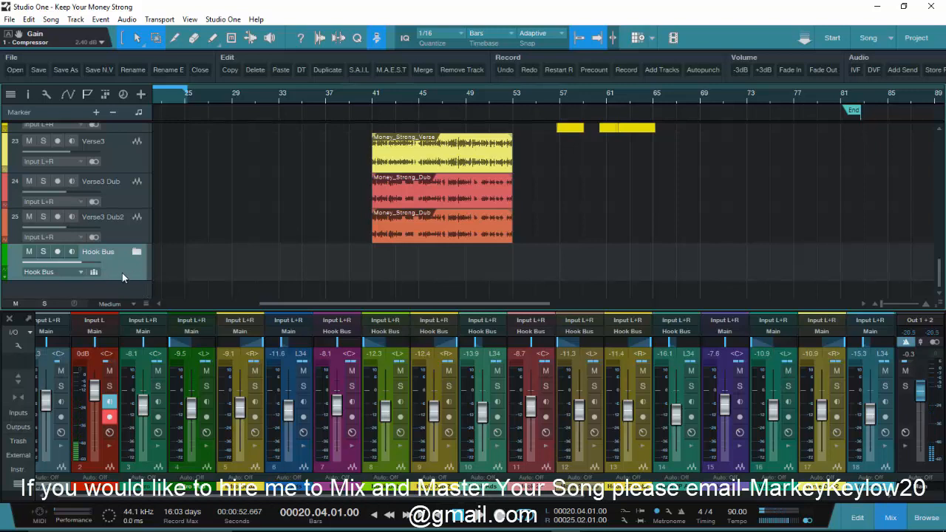
pyautogui.scroll(1, 120, 150)
pyautogui.scroll(6, 119, 151)
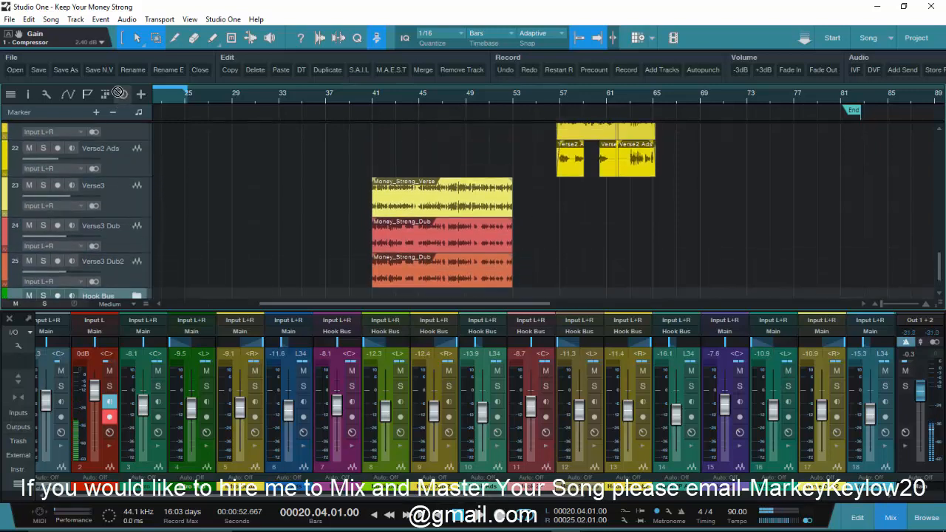
pyautogui.scroll(8, 118, 93)
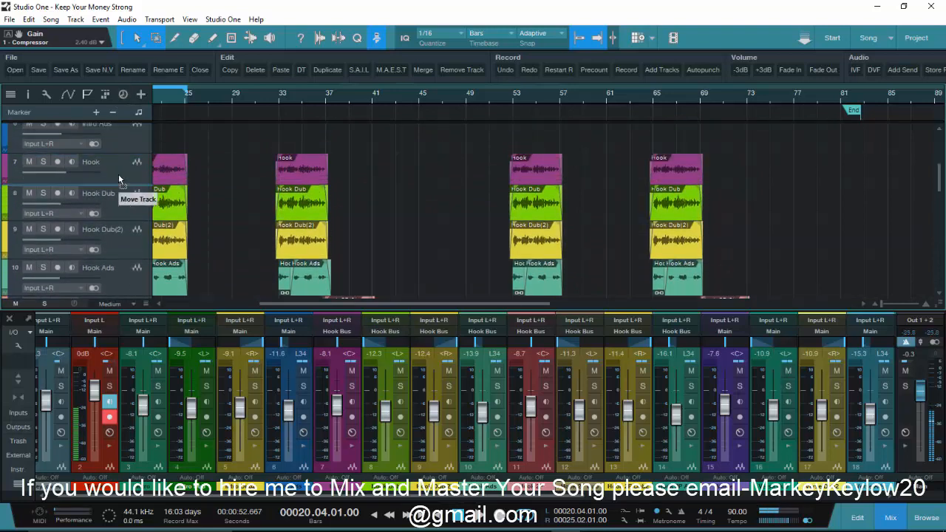
pyautogui.scroll(2, 118, 174)
pyautogui.moveTo(122, 182); pyautogui.dragTo(123, 183)
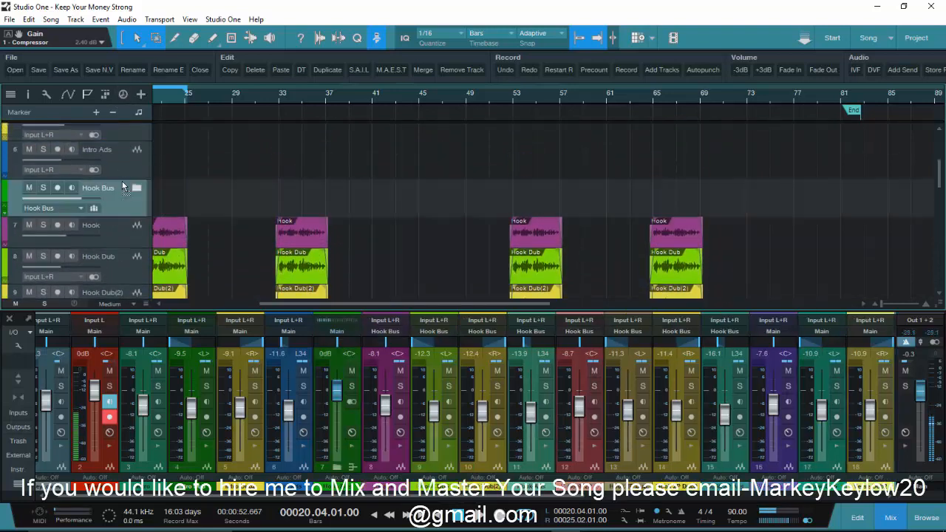
# Step: Select the tracks from Hook through Hook 2P Ads and move them into the Hook Bus folder track
pyautogui.click(117, 237)
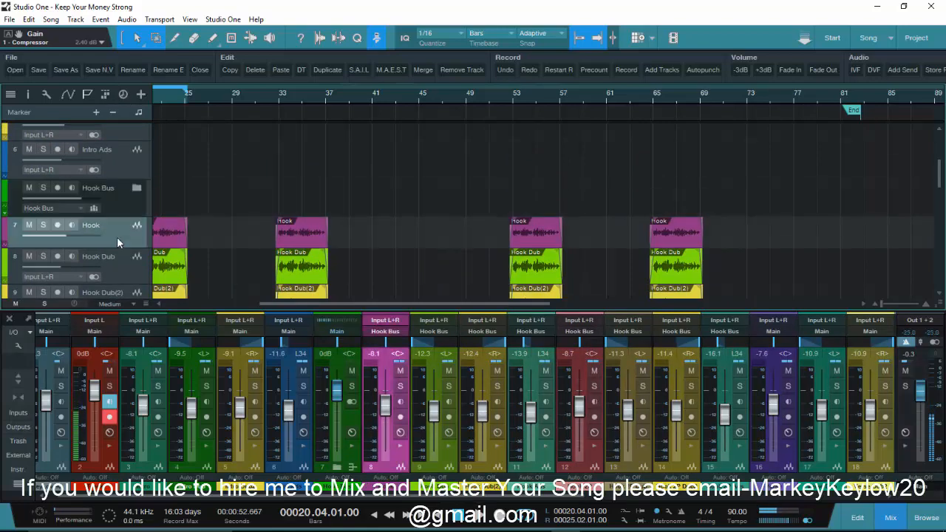
pyautogui.scroll(-3, 118, 240)
pyautogui.scroll(-4, 125, 246)
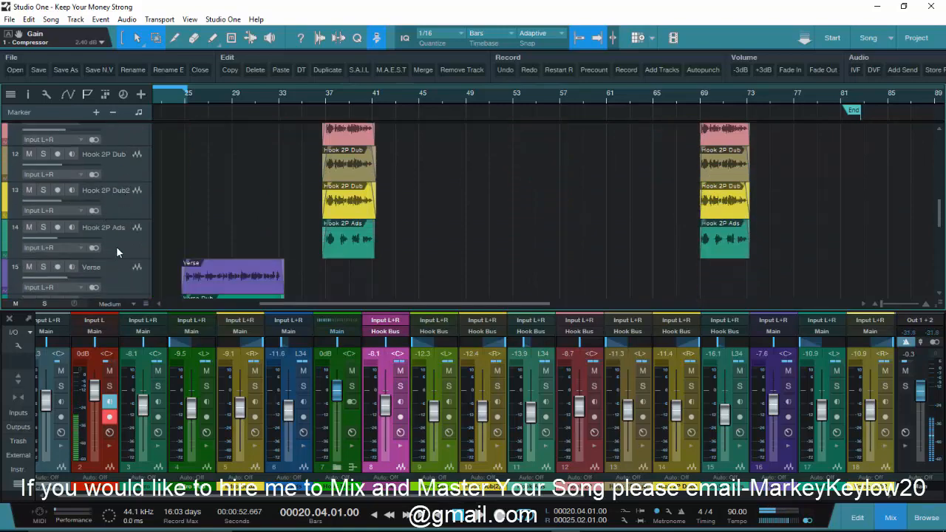
pyautogui.scroll(1, 116, 246)
pyautogui.scroll(5, 110, 247)
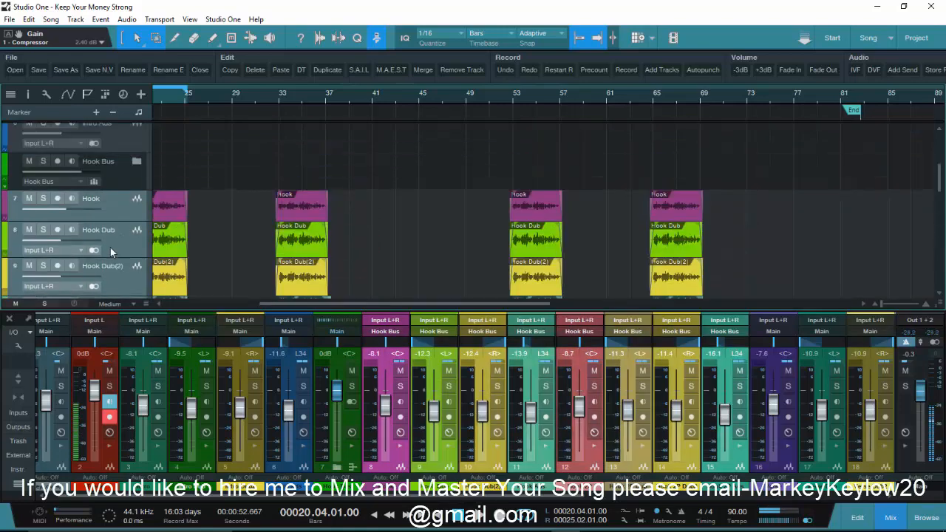
pyautogui.moveTo(120, 206); pyautogui.dragTo(120, 192)
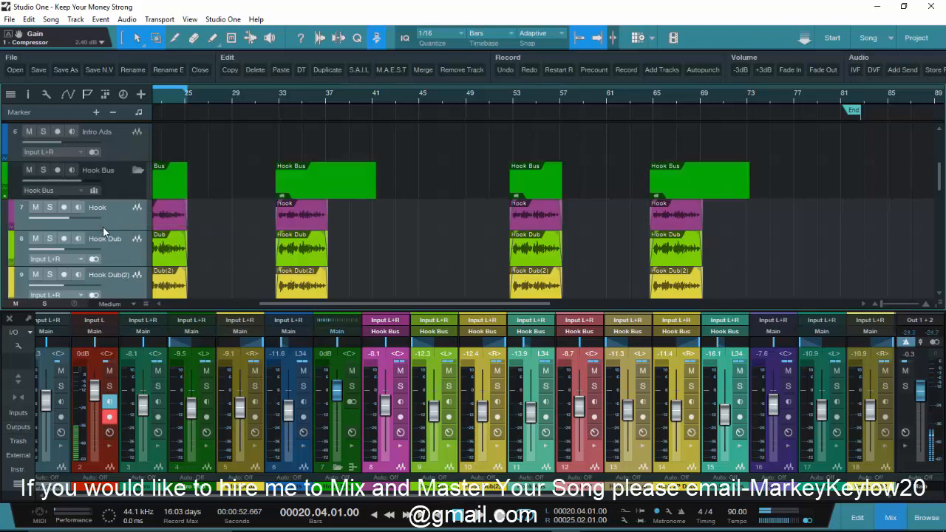
# Step: Increase the Hook track's height slightly and collapse the Hook Bus folder track
pyautogui.moveTo(104, 231); pyautogui.dragTo(106, 238)
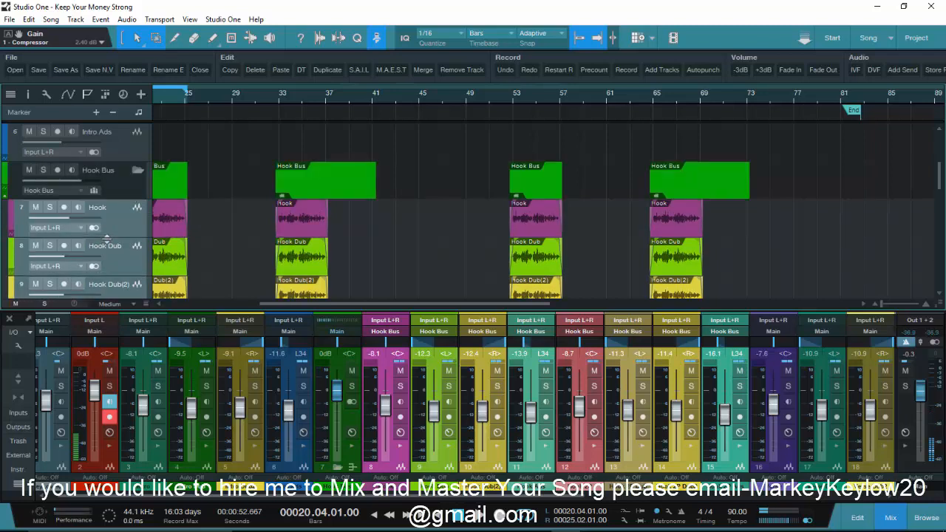
pyautogui.click(135, 172)
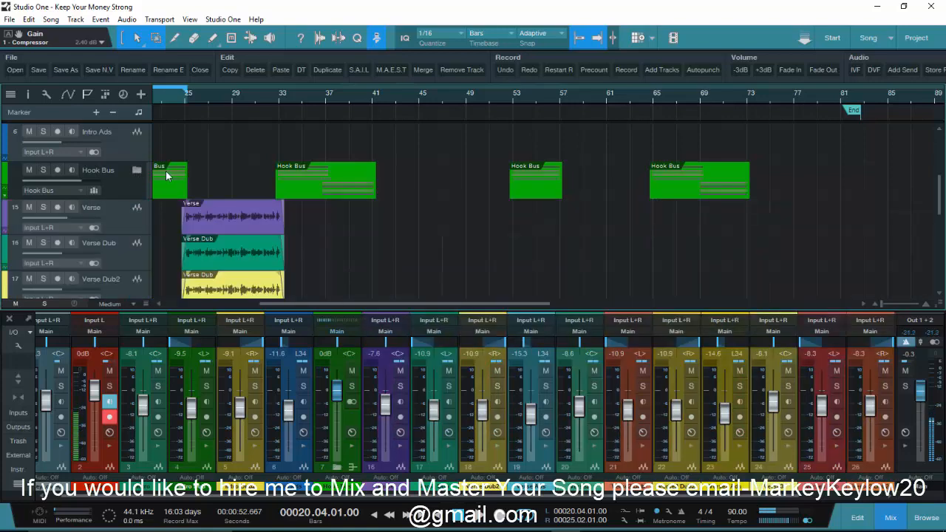
pyautogui.scroll(-3, 347, 235)
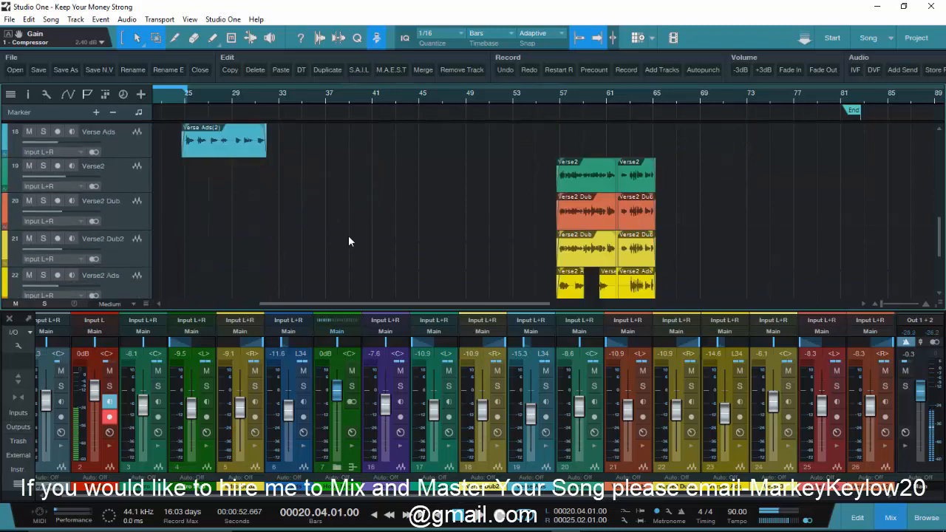
pyautogui.scroll(2, 348, 235)
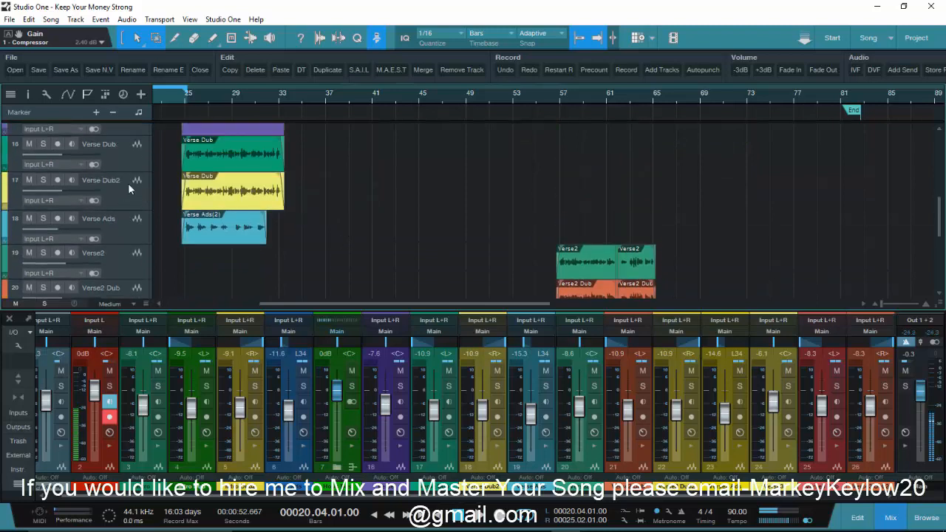
pyautogui.scroll(1, 127, 189)
pyautogui.click(113, 162)
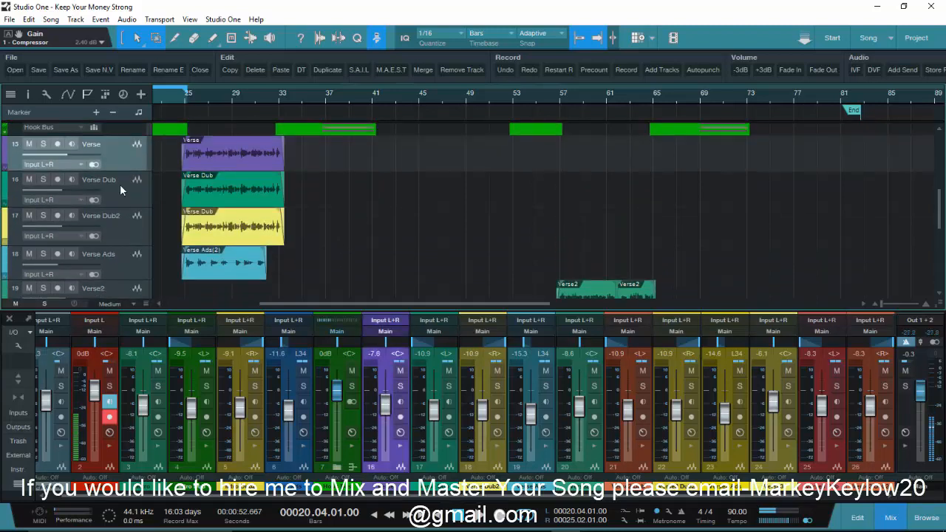
pyautogui.scroll(-4, 120, 184)
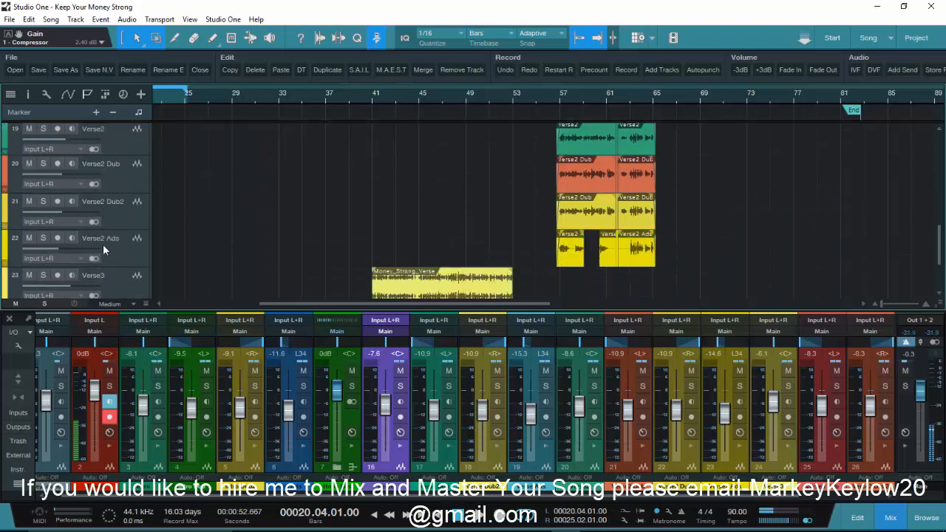
pyautogui.scroll(-3, 108, 244)
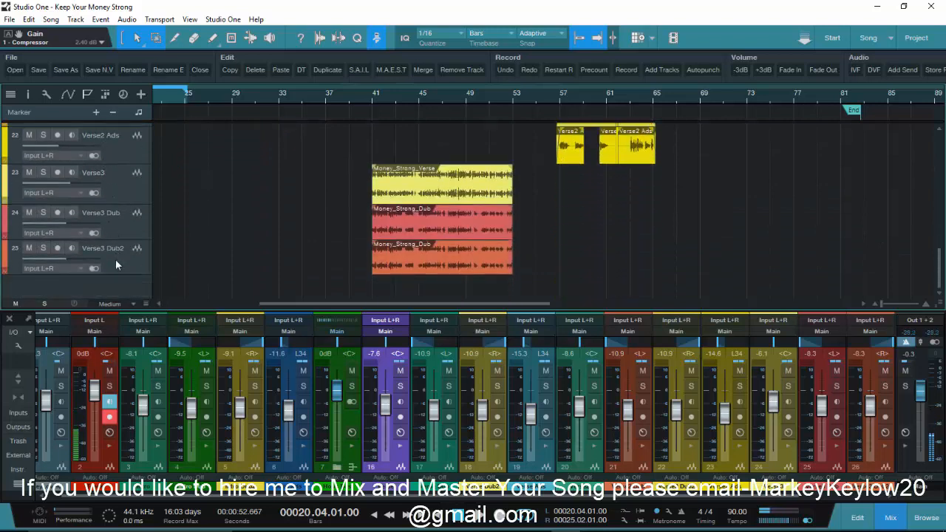
pyautogui.scroll(1, 115, 261)
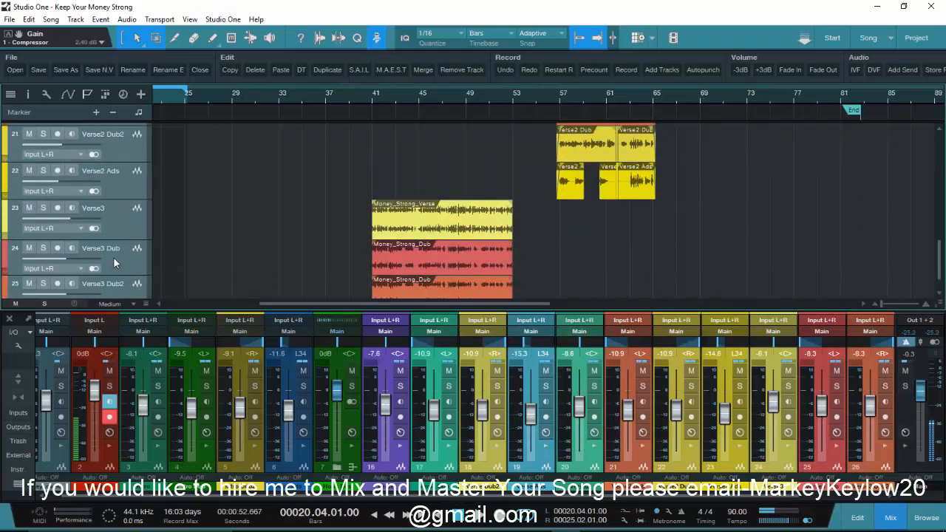
pyautogui.scroll(-1, 437, 255)
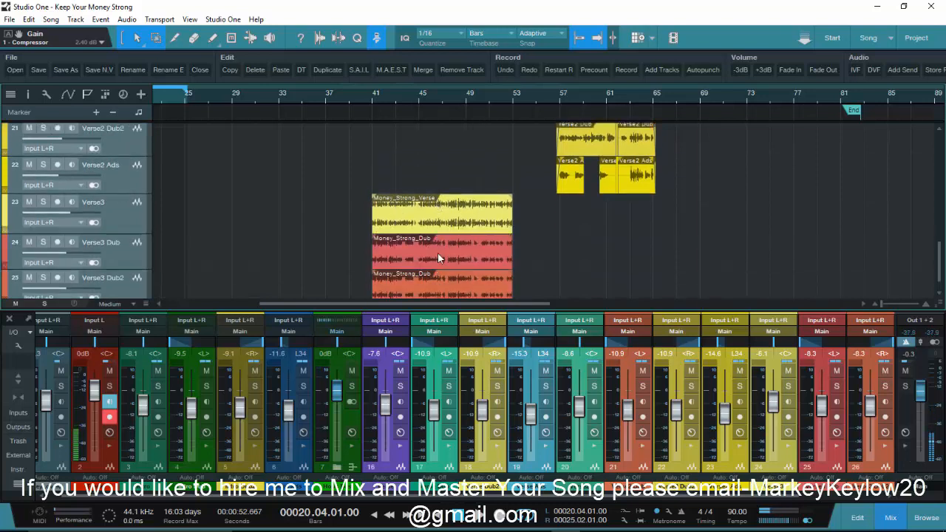
pyautogui.scroll(-1, 136, 209)
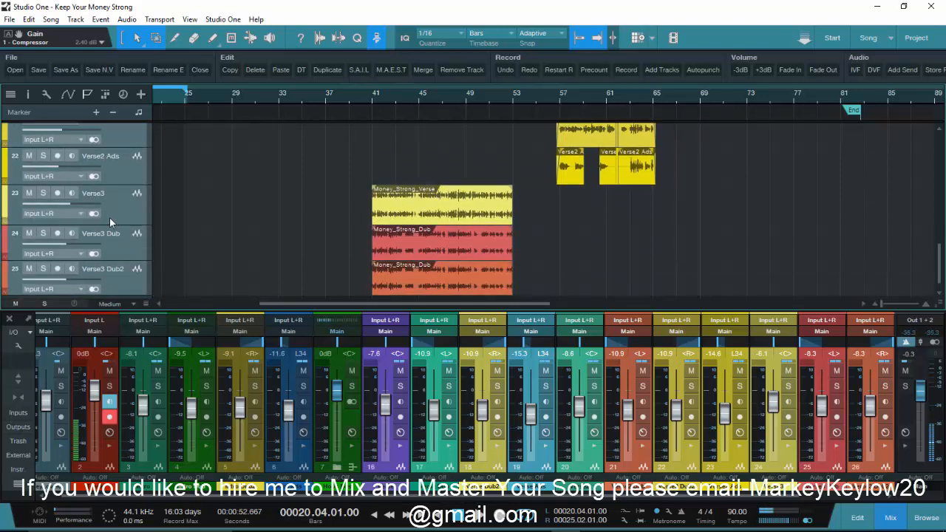
# Step: Create a bus for the channels from Verse through Verse2 Ads and place it directly before the Verse channel
pyautogui.click(119, 172)
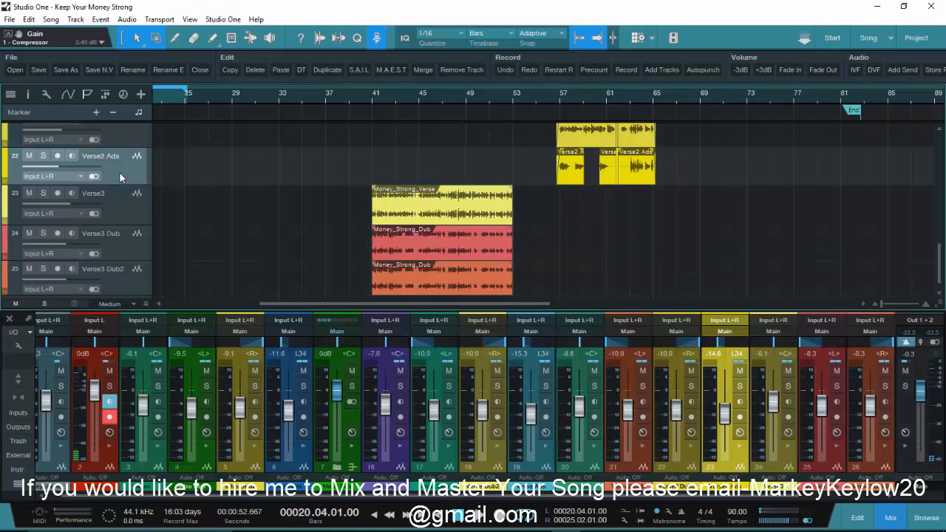
pyautogui.scroll(1, 120, 172)
pyautogui.scroll(6, 120, 173)
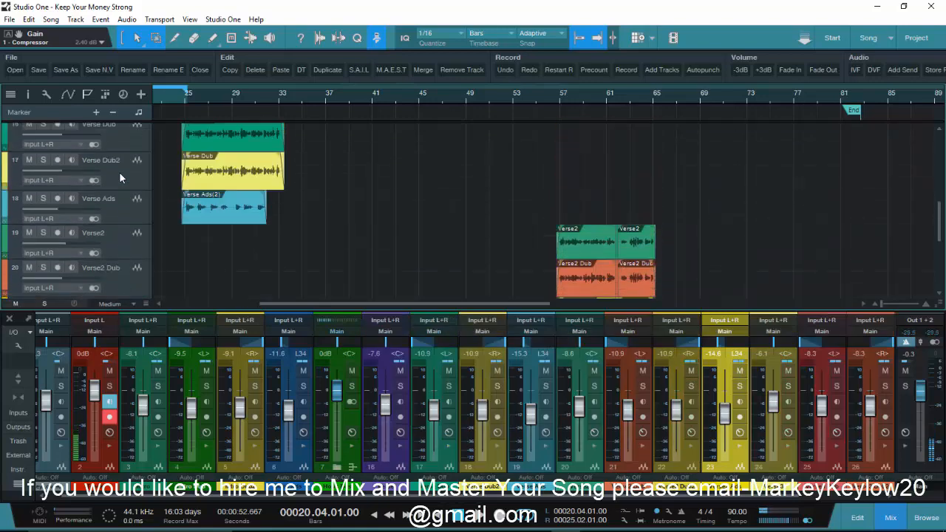
pyautogui.scroll(1, 125, 181)
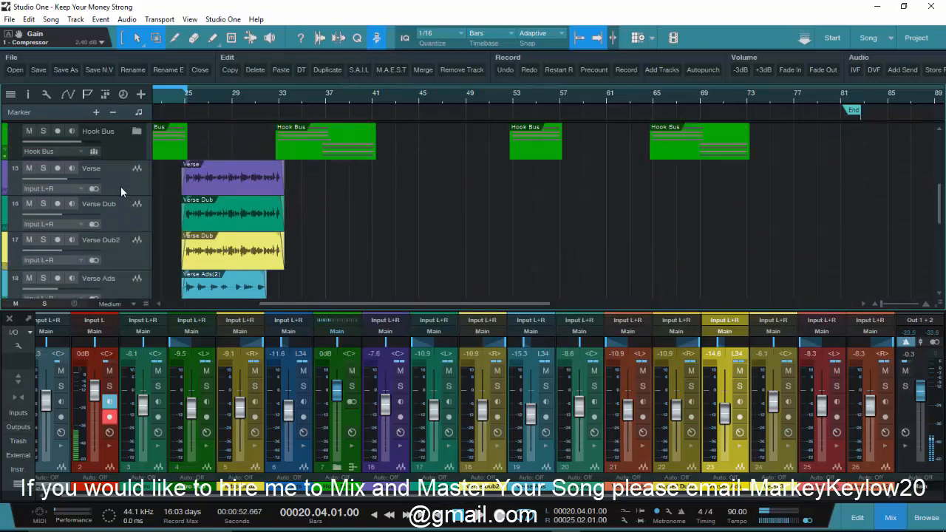
pyautogui.scroll(-3, 120, 186)
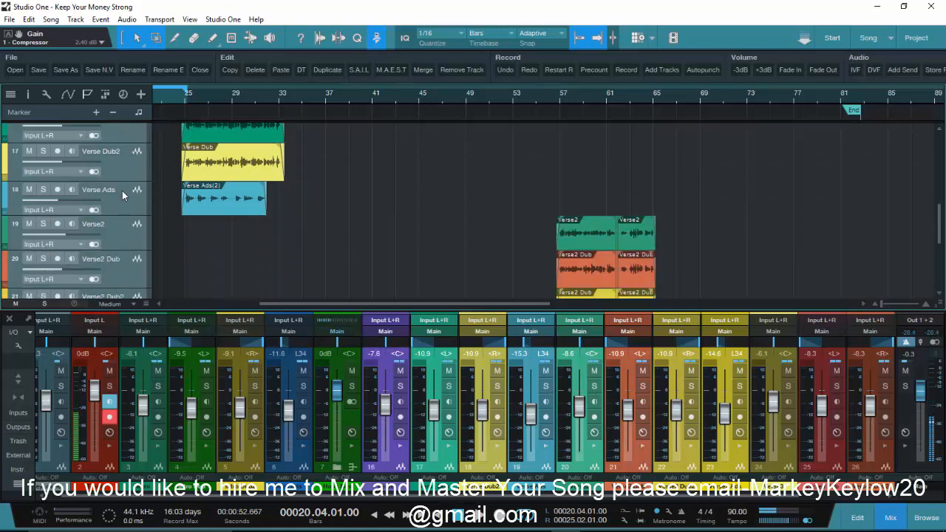
pyautogui.scroll(1, 121, 190)
pyautogui.click(75, 19)
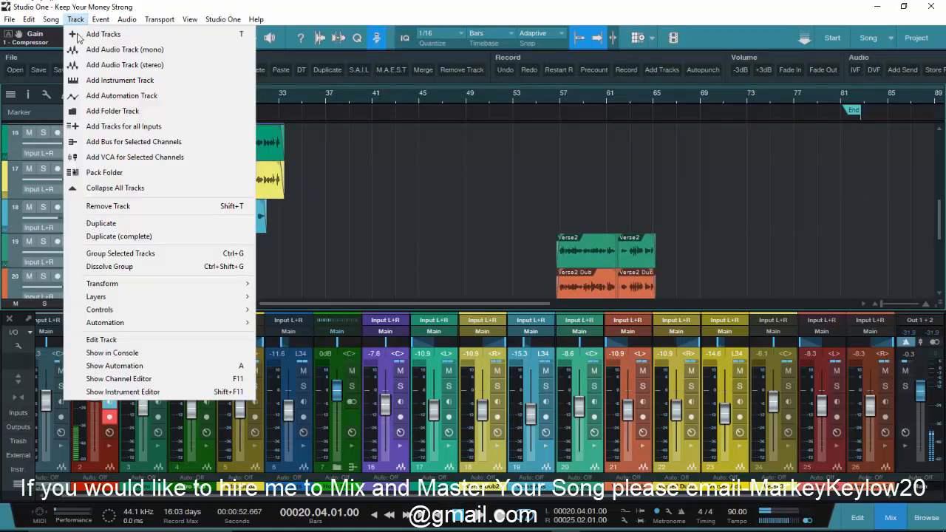
pyautogui.click(113, 142)
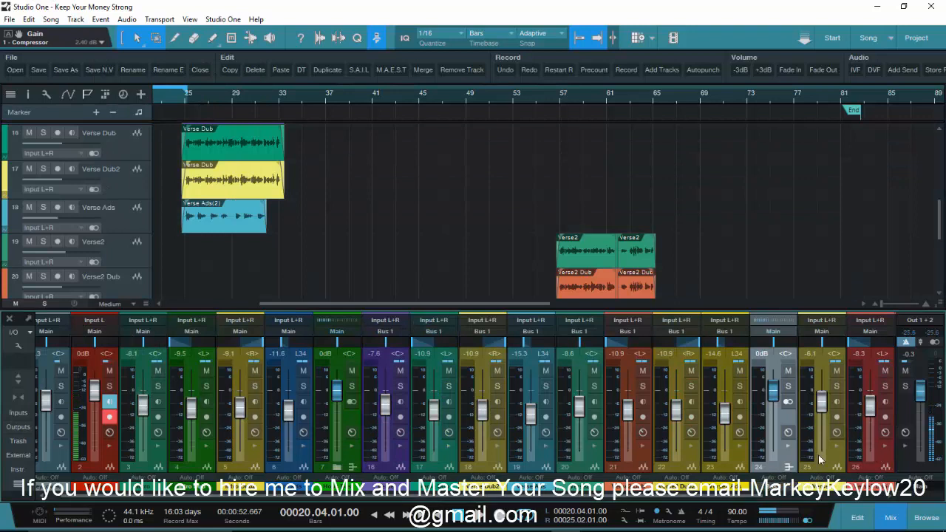
pyautogui.click(358, 466)
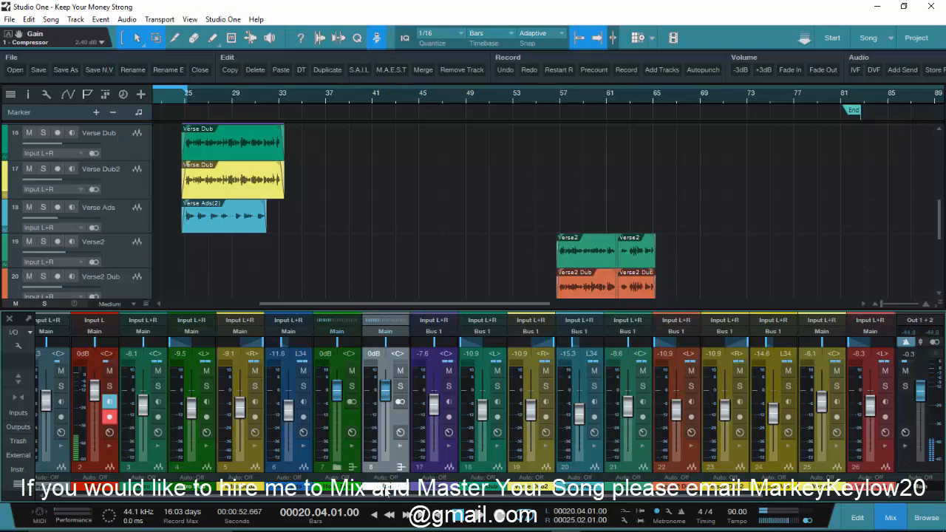
# Step: Rename the new bus channel Verse Bus and color it red
pyautogui.write('Verse Bus')
pyautogui.press('Return')
pyautogui.click(385, 492)
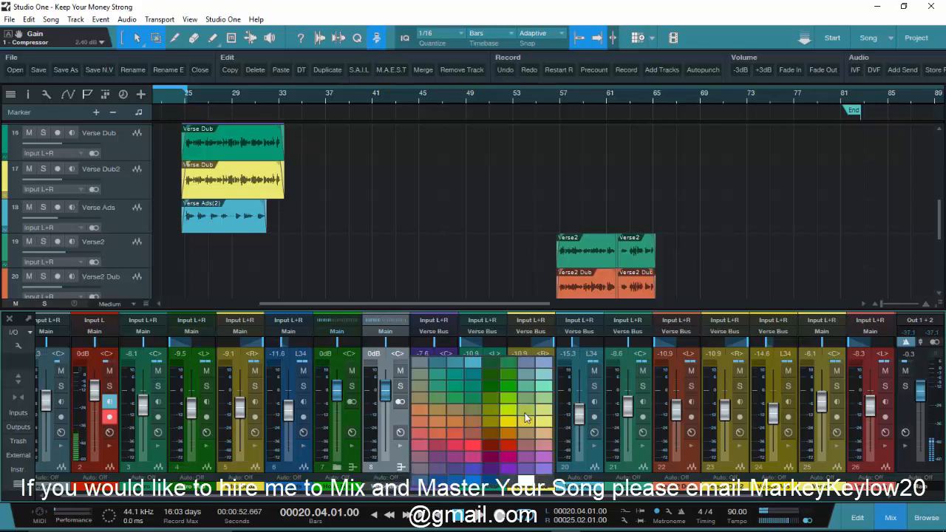
pyautogui.click(514, 444)
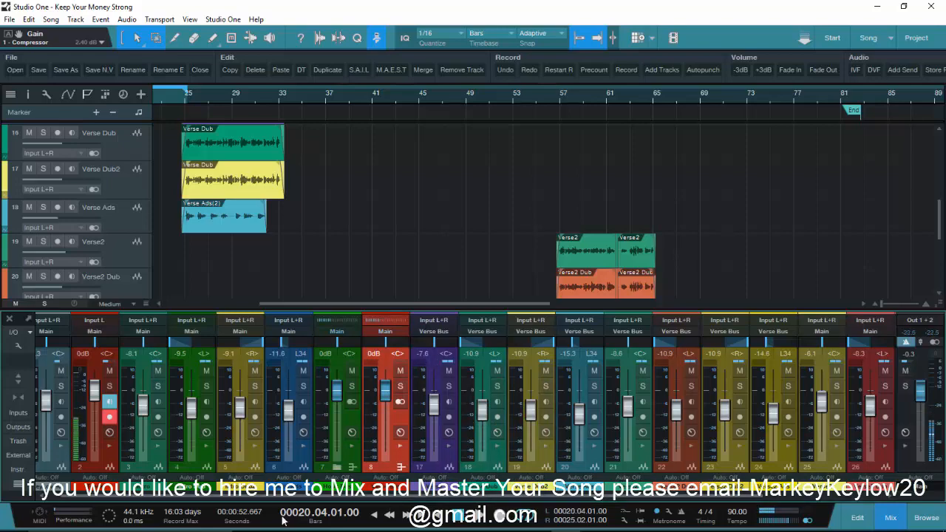
# Step: Expand the Hook Bus folder in the mixer and move the Verse Bus channel between Hook 2P Ads and Verse
pyautogui.click(342, 467)
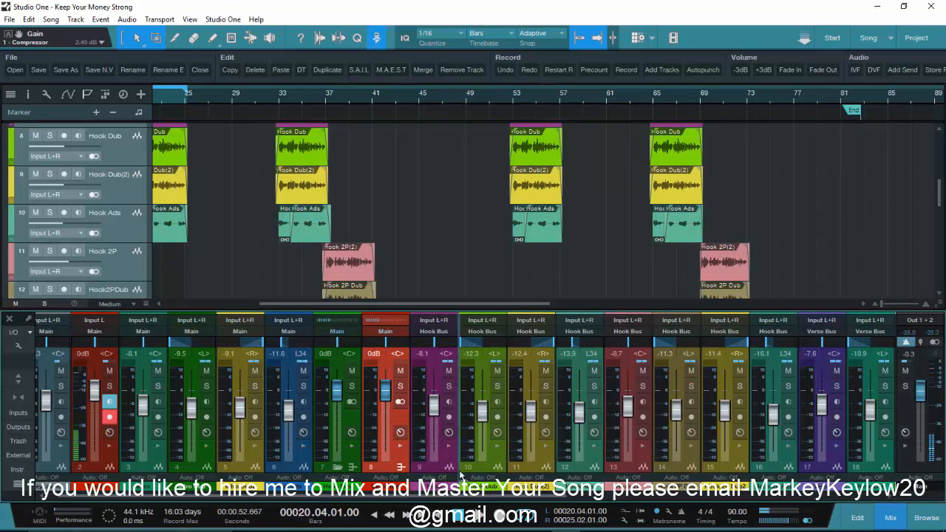
pyautogui.moveTo(461, 476); pyautogui.dragTo(813, 481)
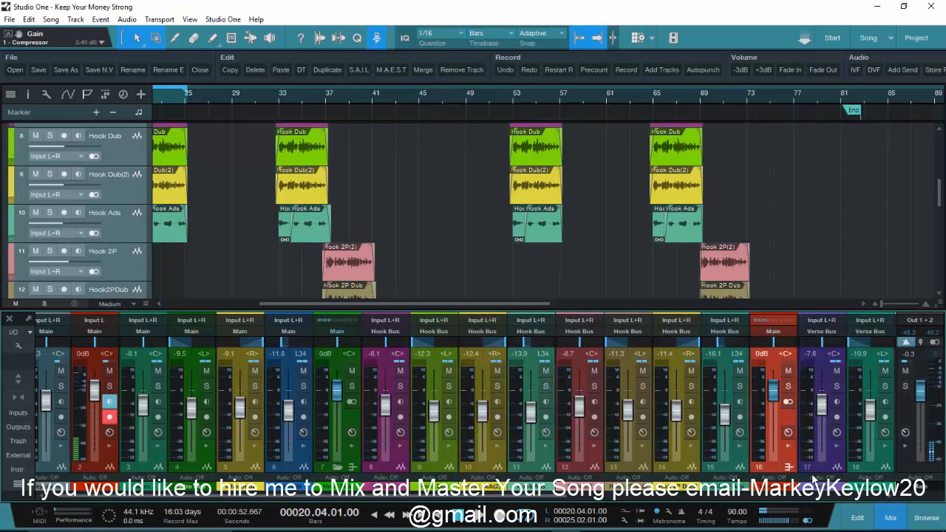
# Step: Color the channels from Hook through Hook 2P Dub2 bright green and collapse the Hook Bus folder in the mixer
pyautogui.click(384, 458)
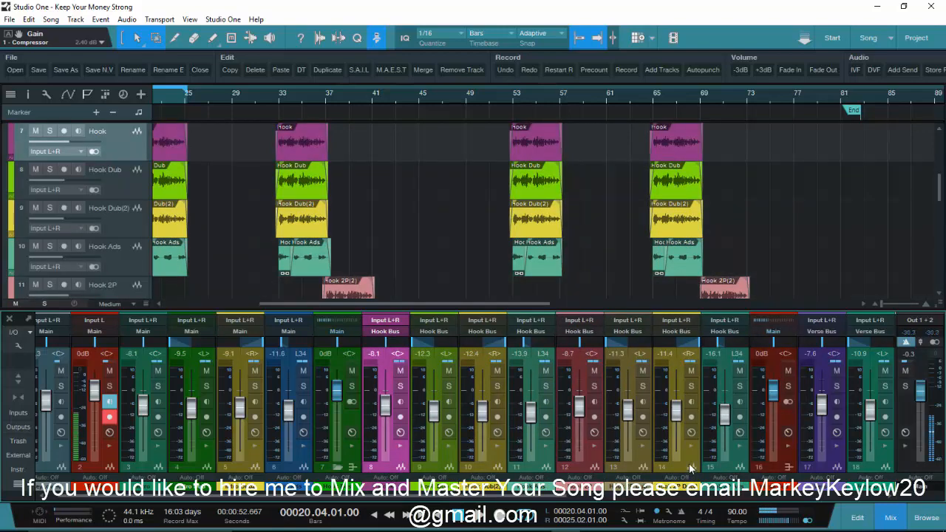
pyautogui.keyDown('shift'); pyautogui.click(691, 473); pyautogui.keyUp('shift')
pyautogui.click(403, 487)
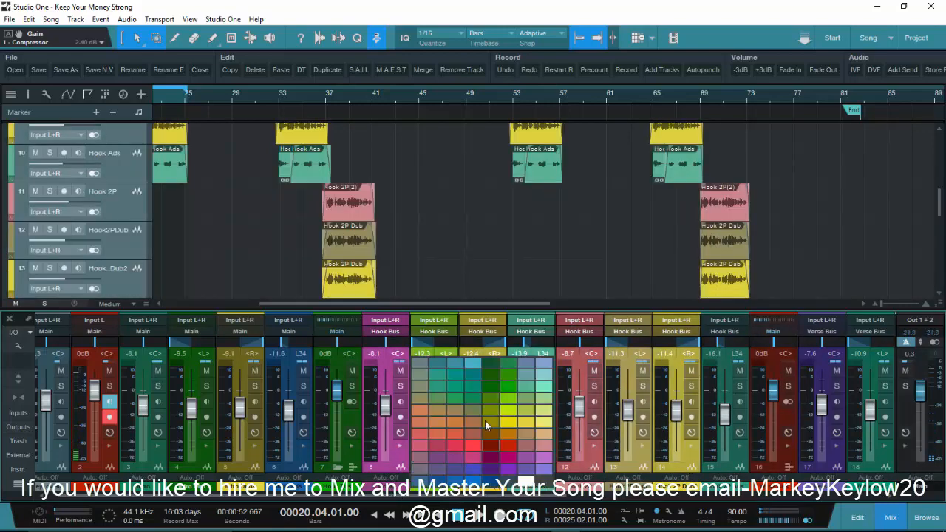
pyautogui.click(507, 388)
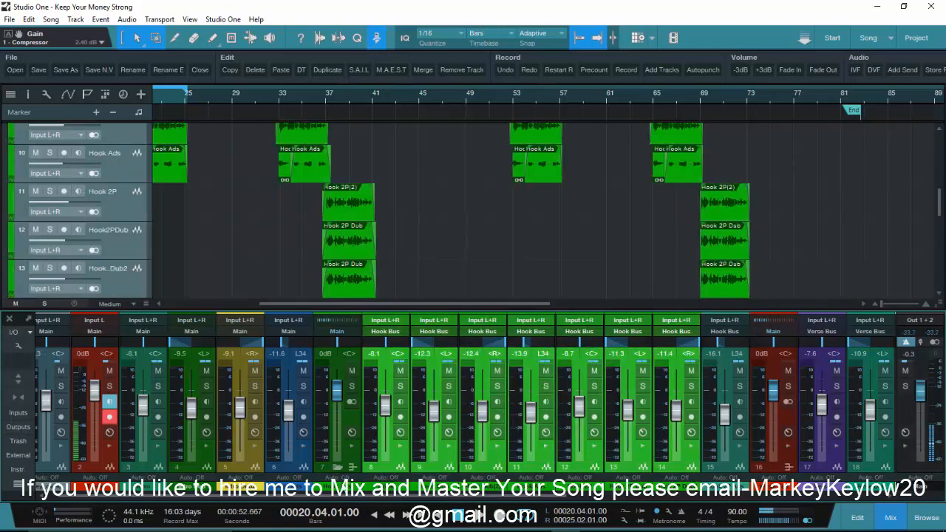
pyautogui.click(338, 469)
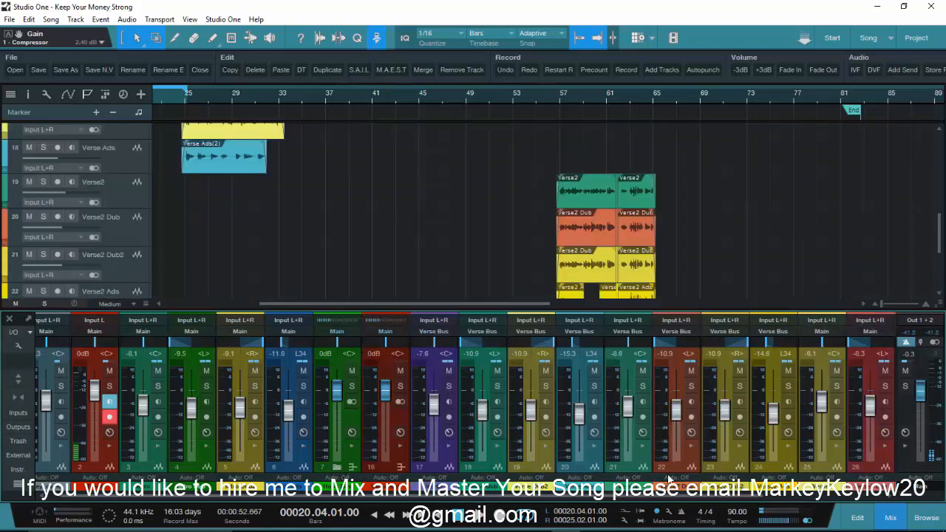
# Step: Color the Verse channel red to match the Verse Bus
pyautogui.click(439, 464)
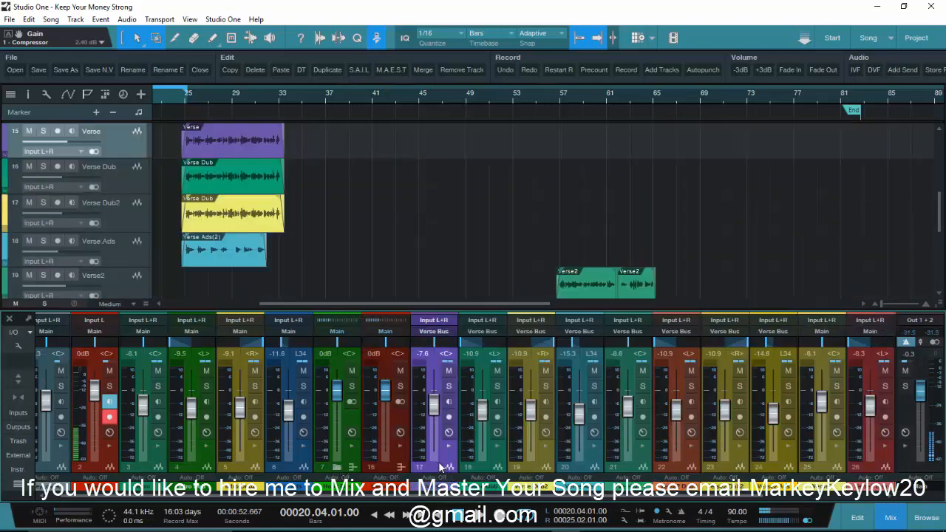
pyautogui.click(783, 473)
pyautogui.scroll(-1, 500, 257)
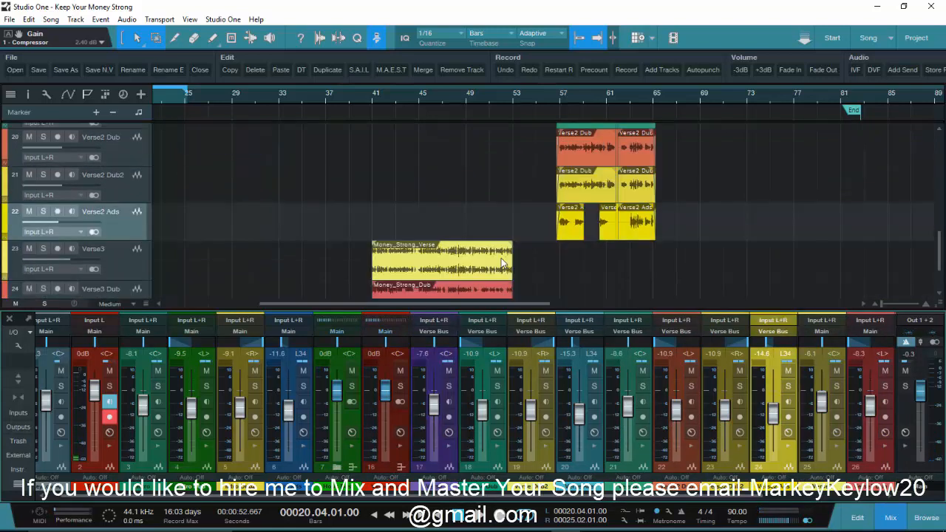
pyautogui.click(437, 489)
pyautogui.click(450, 483)
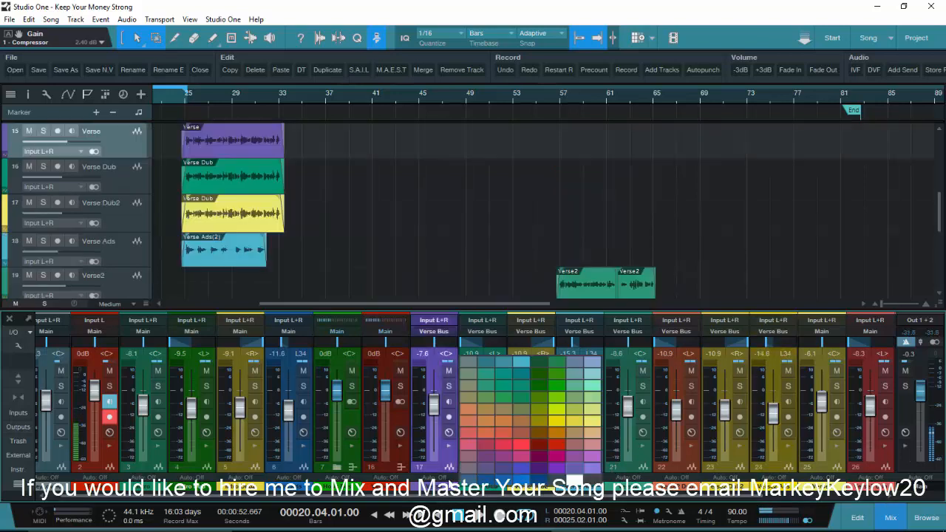
pyautogui.click(554, 444)
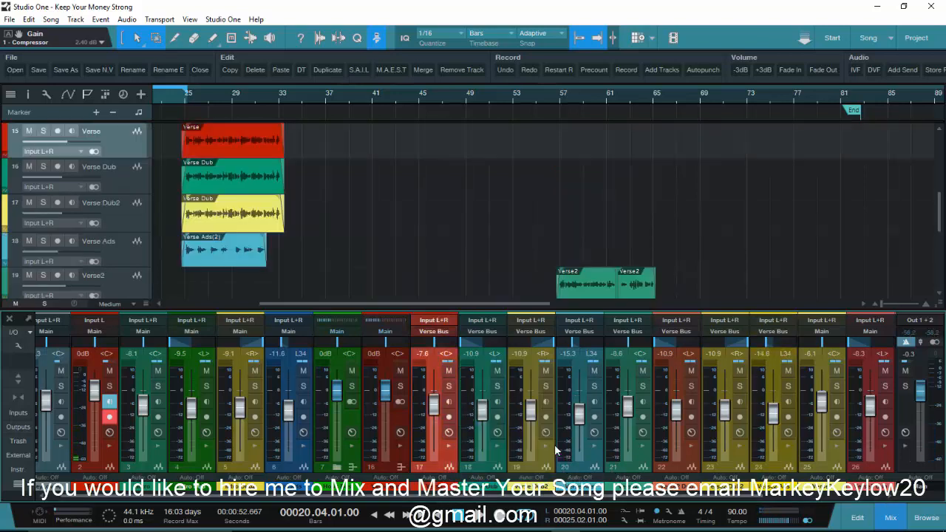
# Step: Color the Verse Dub through Verse2 Ads channels red, leaving Verse3 out of the selection
pyautogui.click(480, 459)
pyautogui.click(835, 459)
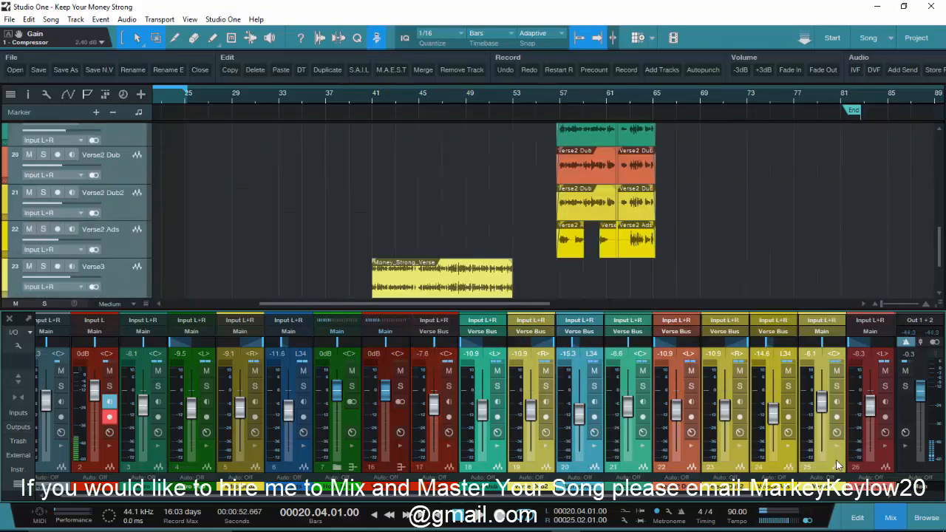
pyautogui.click(776, 465)
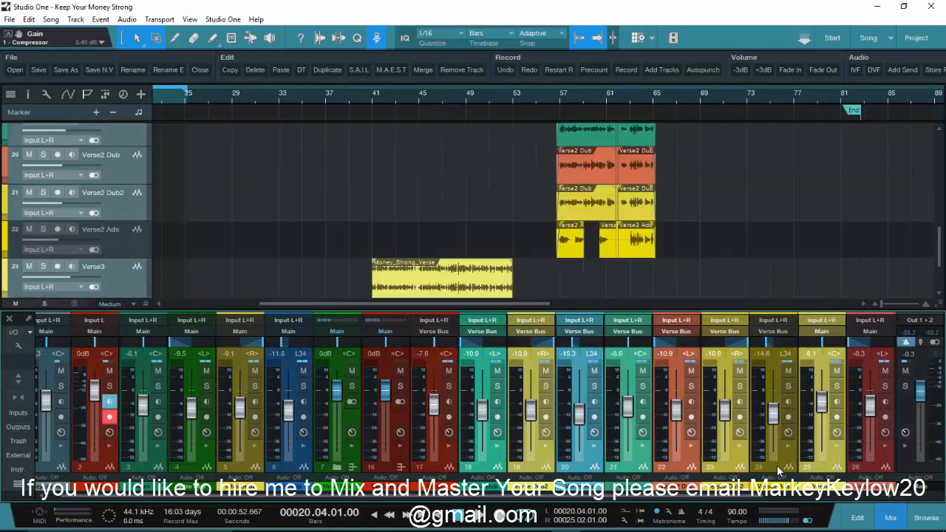
pyautogui.keyDown('ctrl'); pyautogui.click(783, 471); pyautogui.keyUp('ctrl')
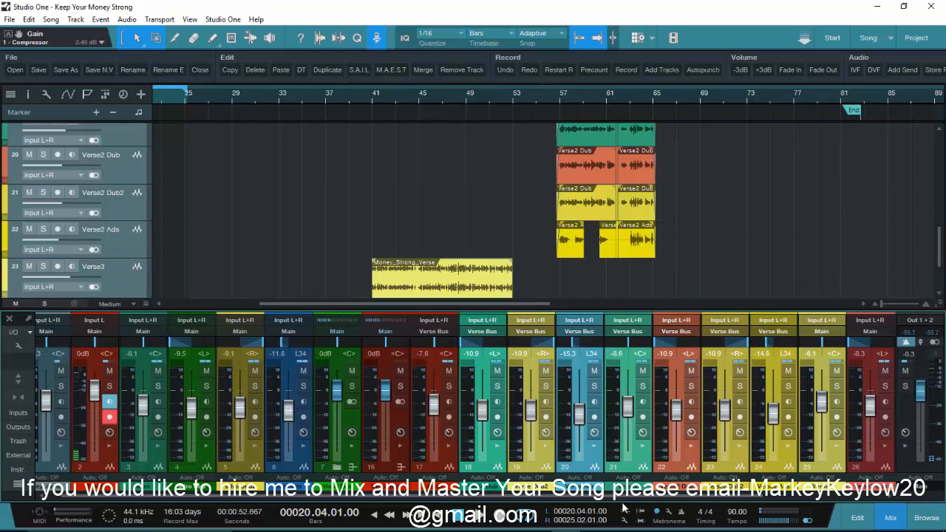
pyautogui.keyDown('ctrl'); pyautogui.click(831, 449); pyautogui.keyUp('ctrl')
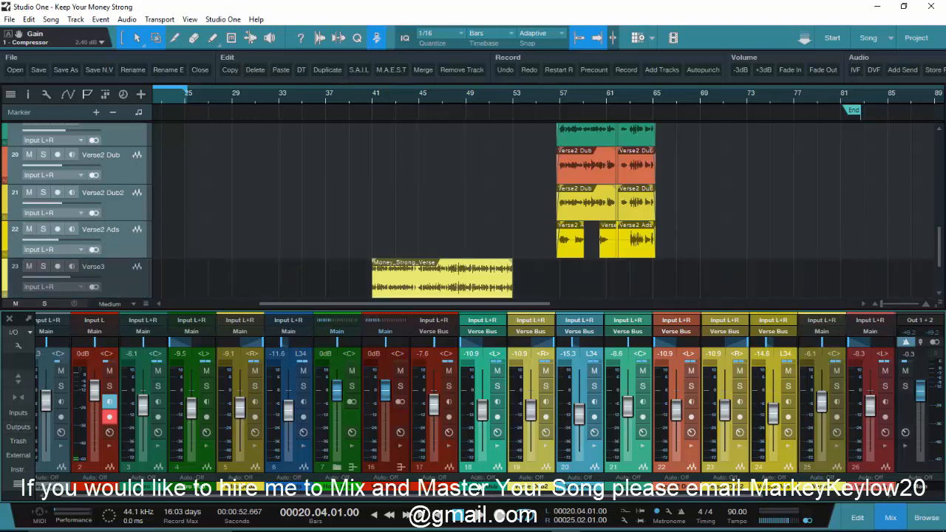
pyautogui.click(511, 487)
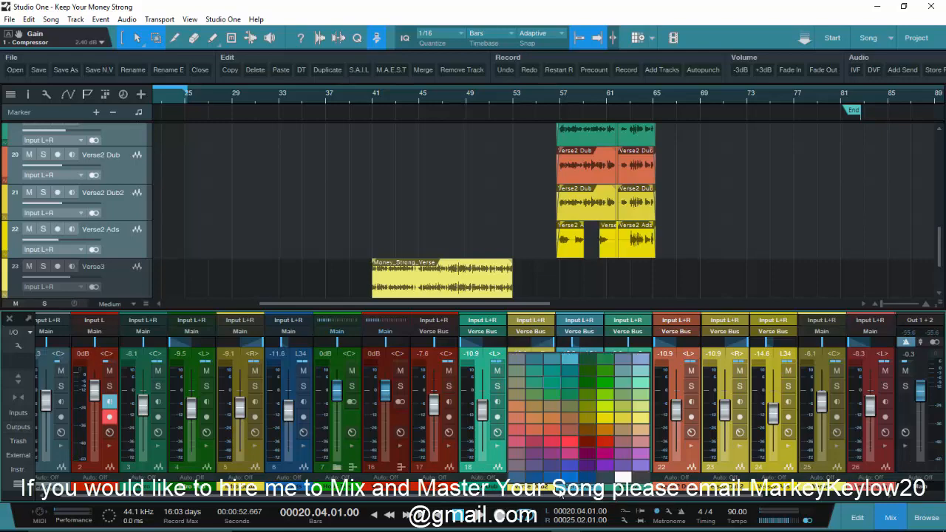
pyautogui.click(601, 439)
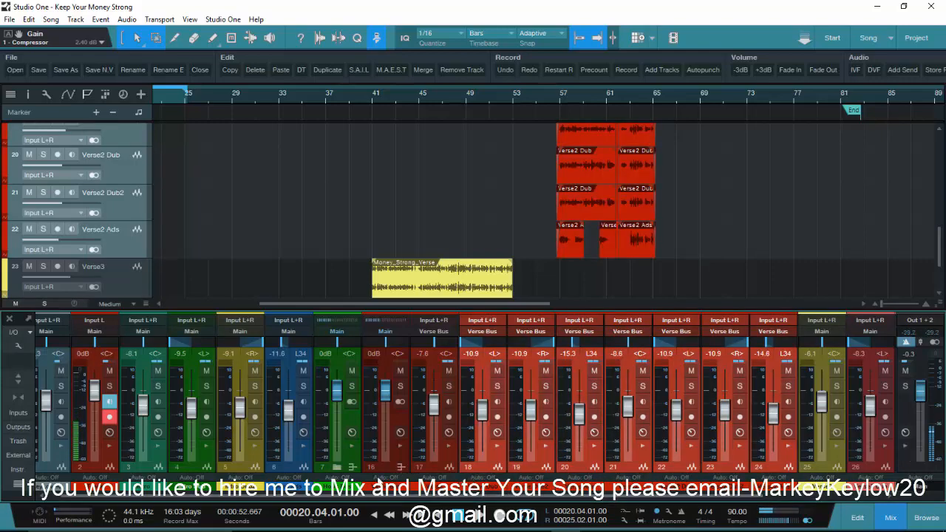
# Step: Add a folder track and assign it to the Verse Bus
pyautogui.click(405, 473)
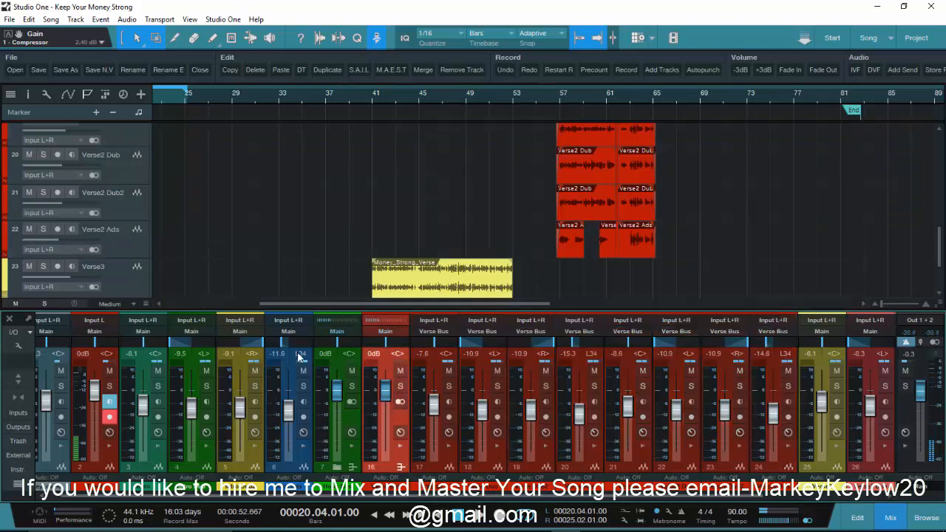
pyautogui.click(75, 19)
pyautogui.click(111, 115)
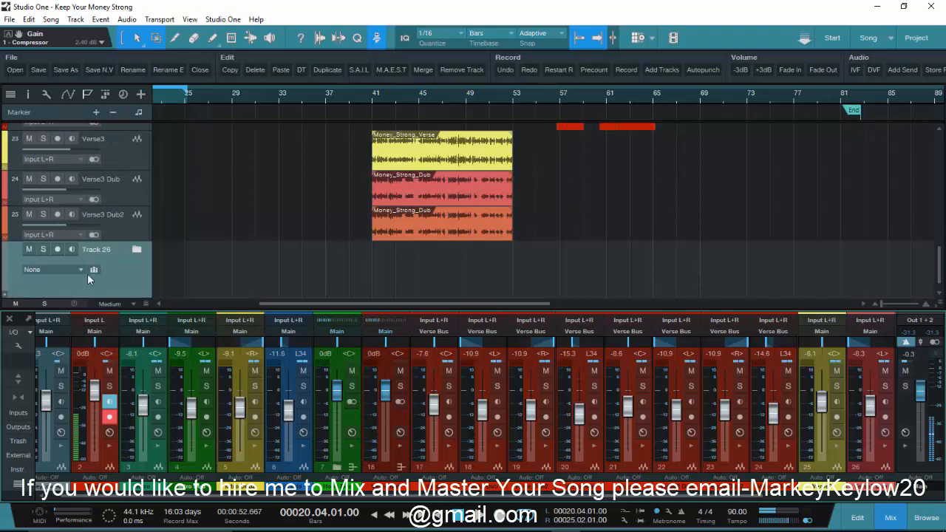
pyautogui.click(65, 271)
pyautogui.click(59, 305)
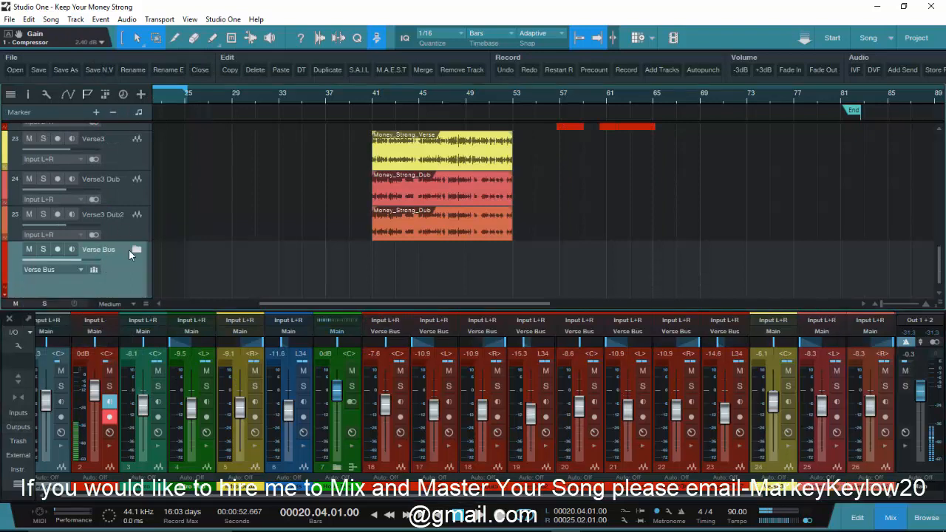
# Step: Reduce the Verse Bus folder track's height and move it between the Hook Bus folder and the Verse track
pyautogui.scroll(-1, 115, 273)
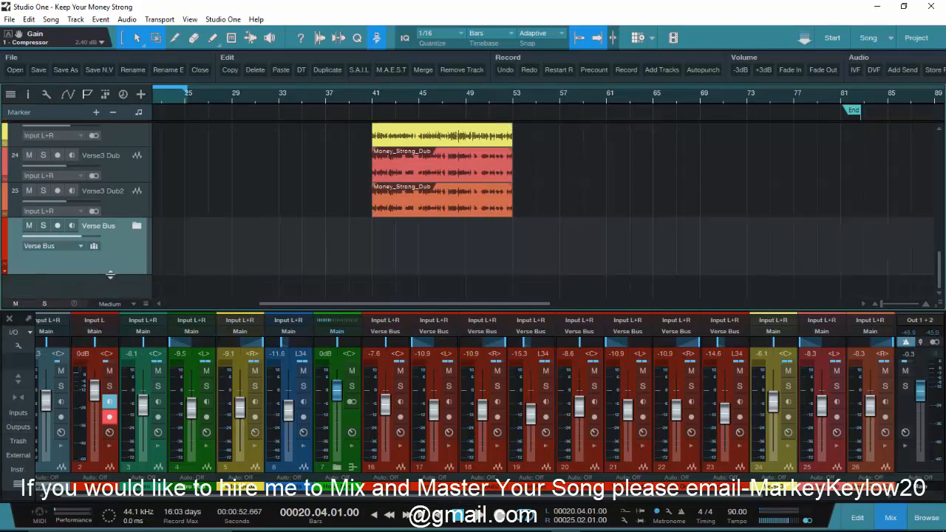
pyautogui.moveTo(110, 274); pyautogui.dragTo(110, 254)
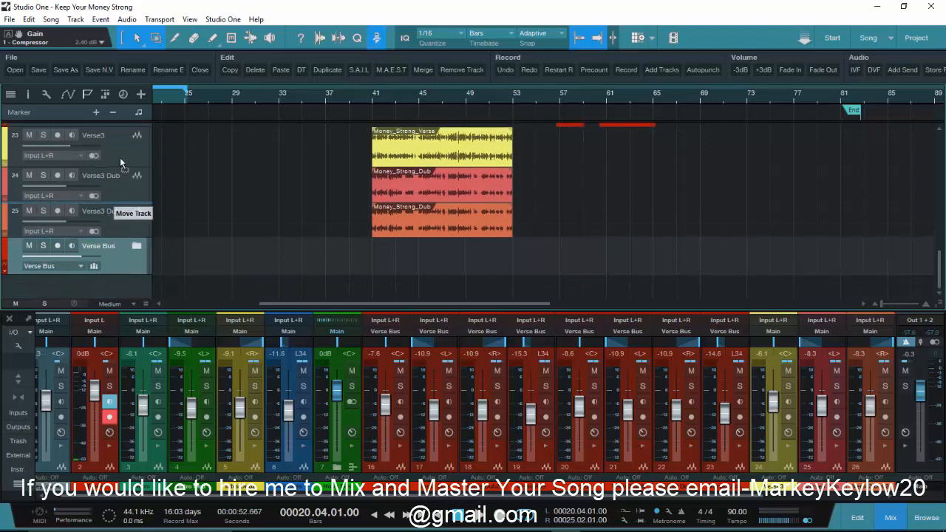
pyautogui.scroll(9, 119, 189)
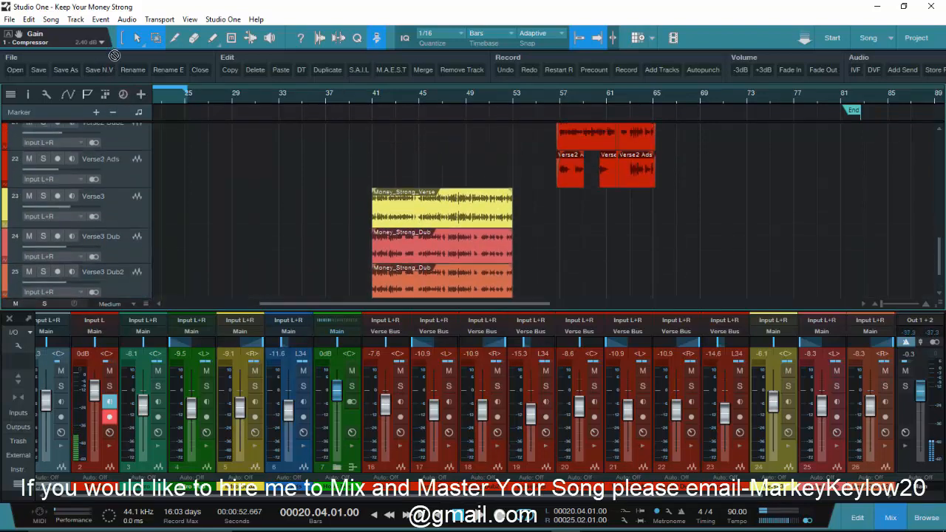
pyautogui.moveTo(119, 184); pyautogui.dragTo(113, 160)
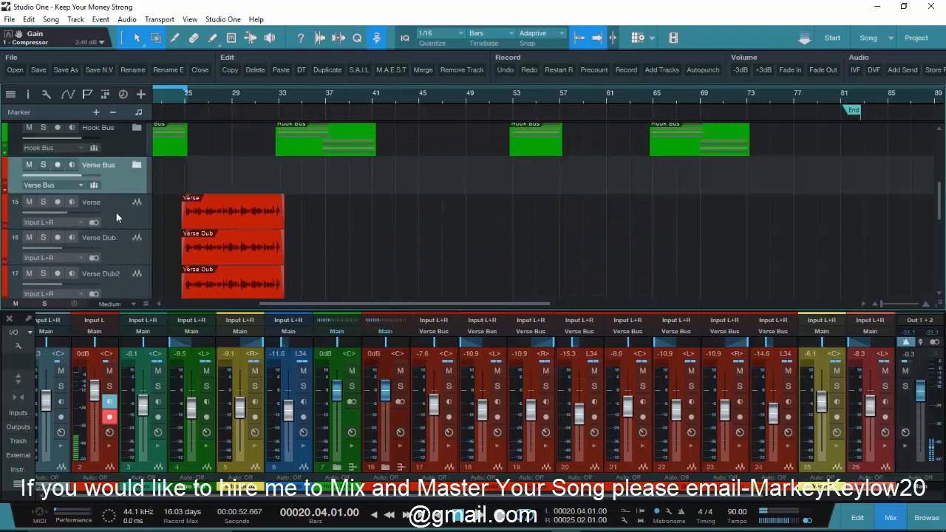
# Step: Move the tracks from Verse through Verse2 Ads into the Verse Bus folder and collapse it
pyautogui.scroll(-5, 117, 214)
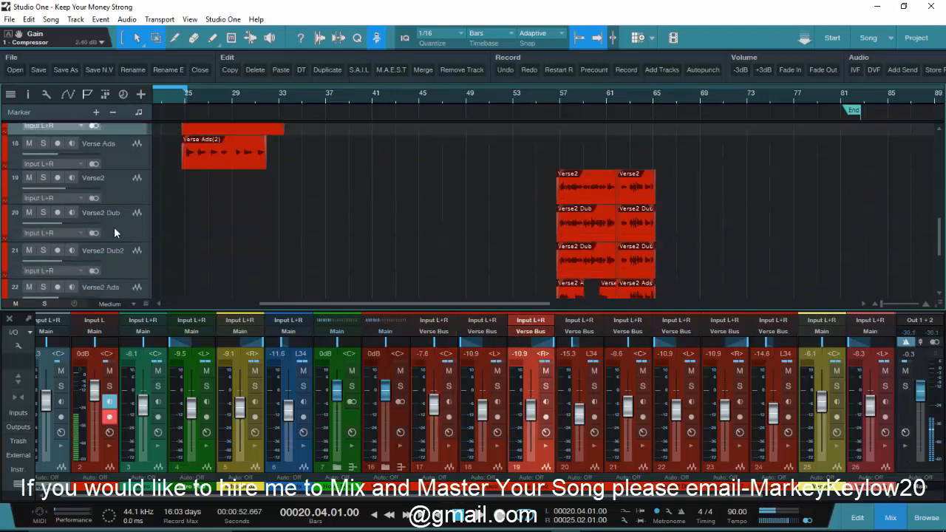
pyautogui.scroll(5, 114, 227)
pyautogui.click(112, 218)
pyautogui.scroll(-1, 114, 217)
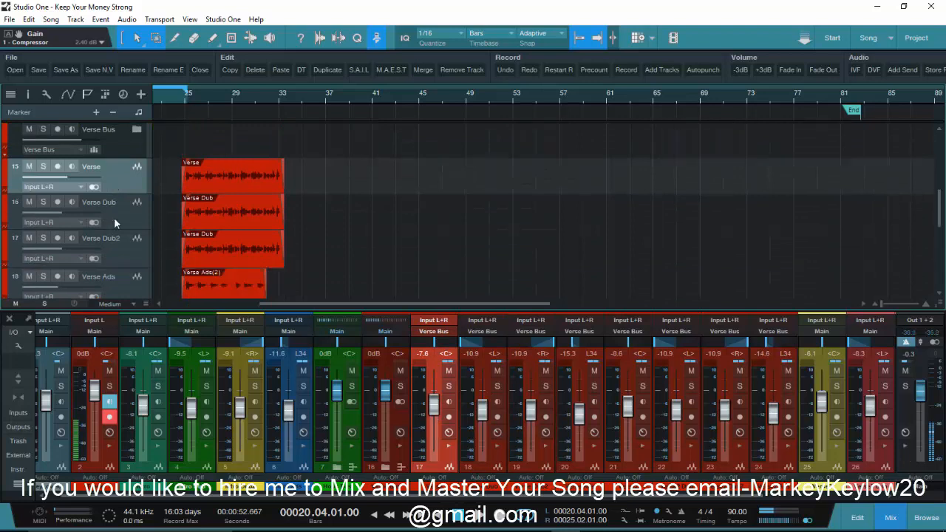
pyautogui.scroll(-5, 115, 219)
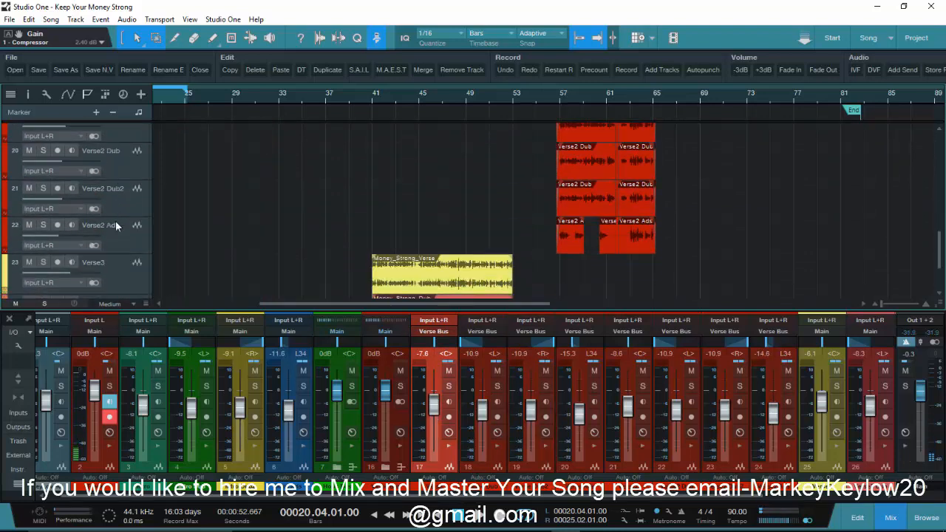
pyautogui.scroll(-1, 115, 221)
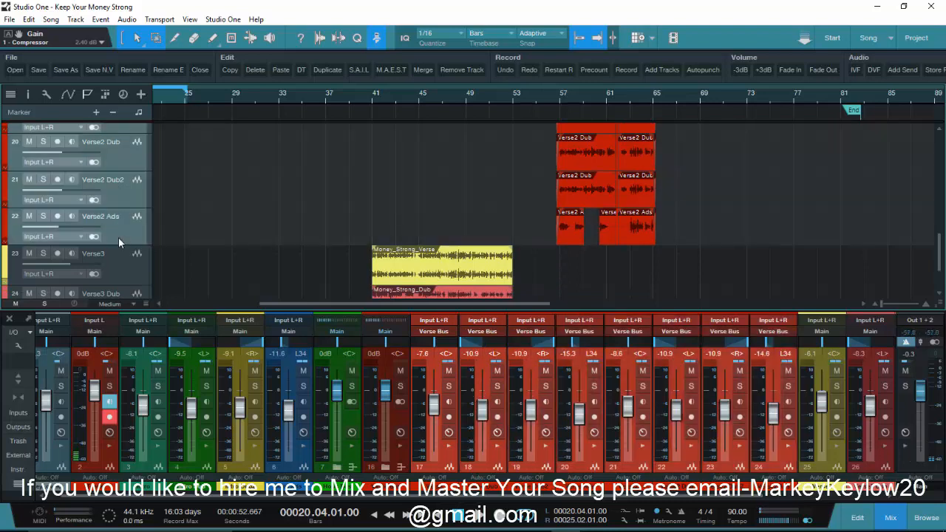
pyautogui.scroll(6, 118, 238)
pyautogui.scroll(1, 120, 235)
pyautogui.moveTo(120, 235); pyautogui.dragTo(121, 192)
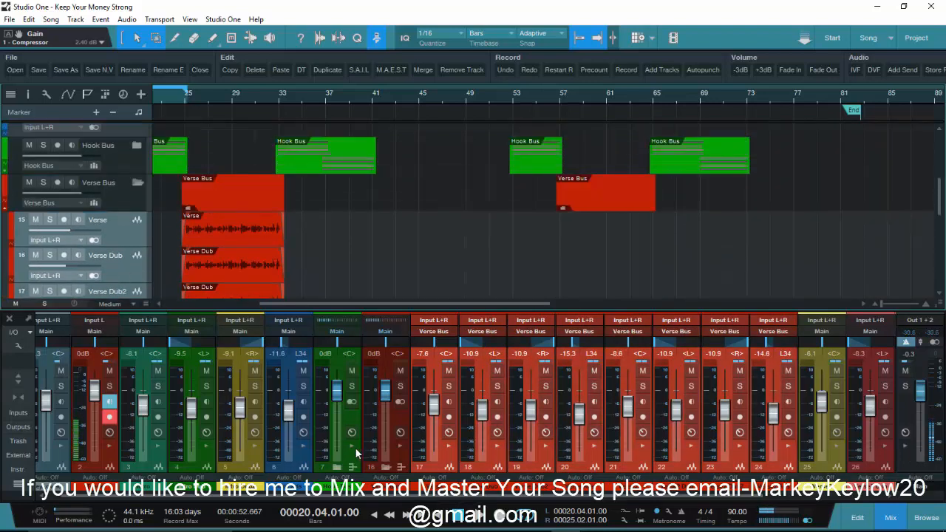
pyautogui.click(134, 184)
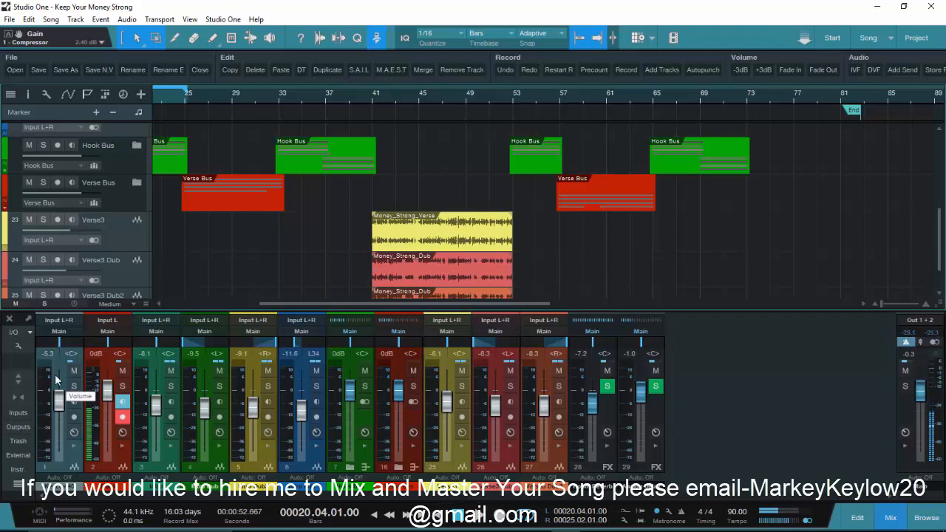
# Step: Expand and collapse the Hook Bus and Verse Bus folders in the mixer to examine the channels grouped inside
pyautogui.click(346, 463)
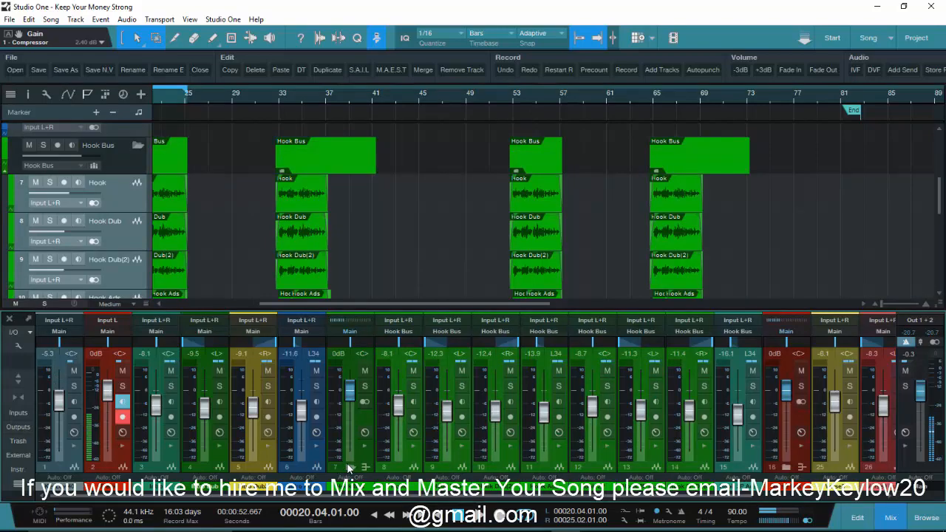
pyautogui.click(346, 463)
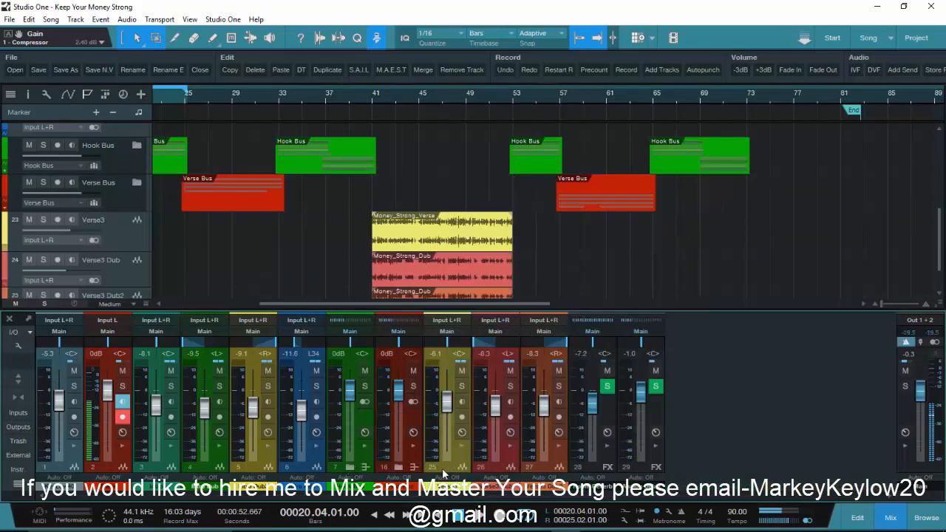
pyautogui.click(394, 469)
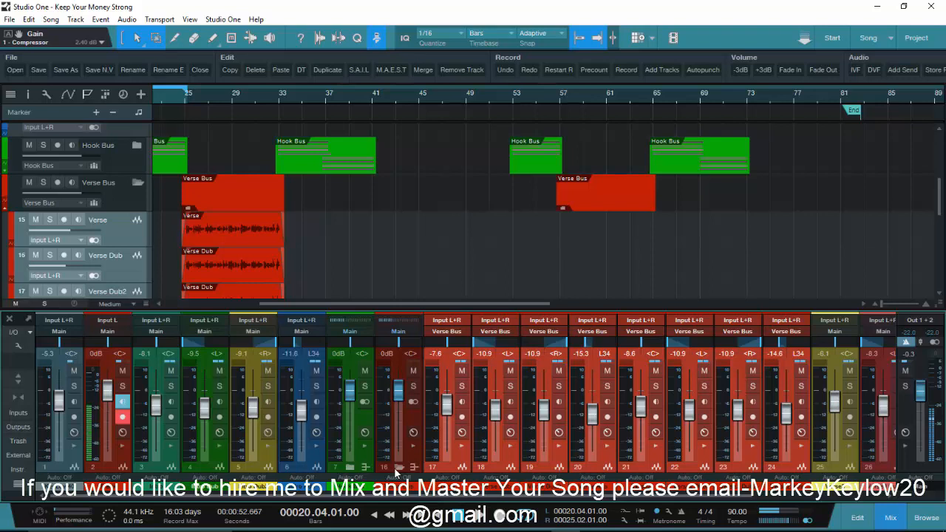
pyautogui.click(394, 466)
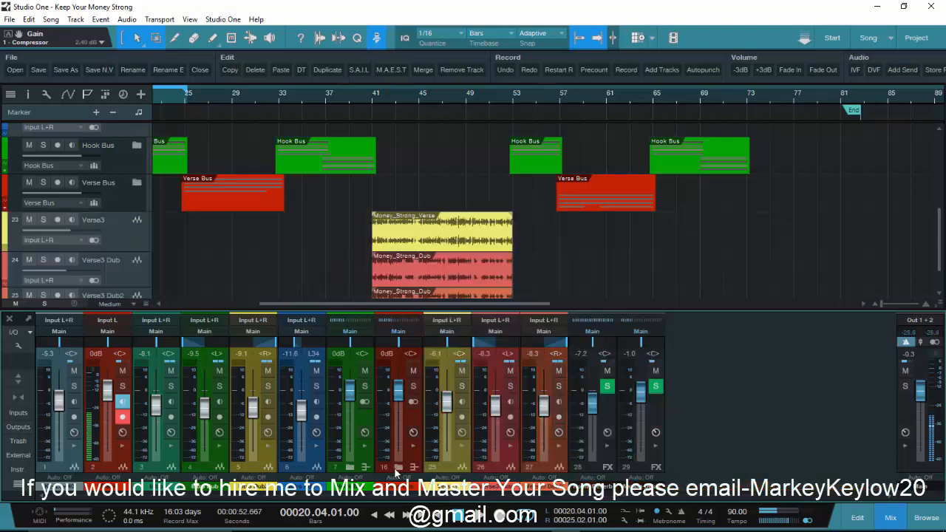
pyautogui.click(350, 463)
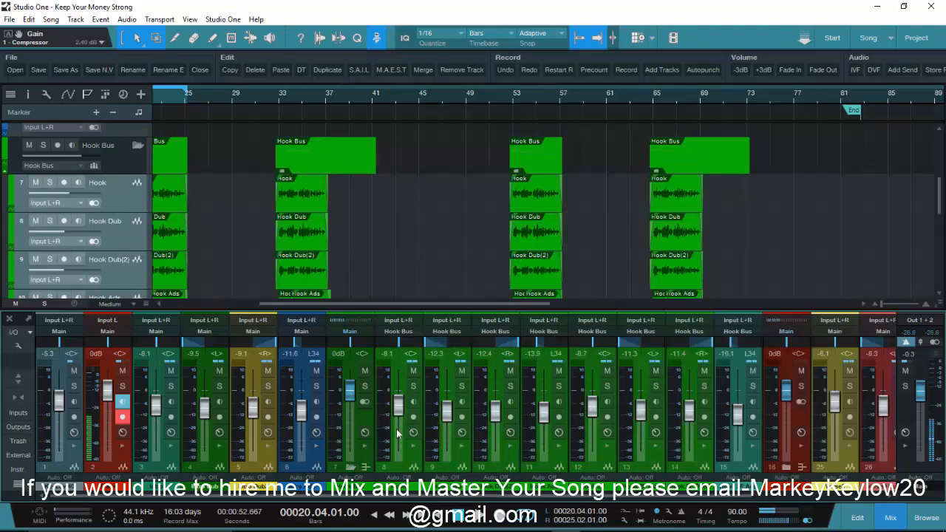
pyautogui.click(353, 465)
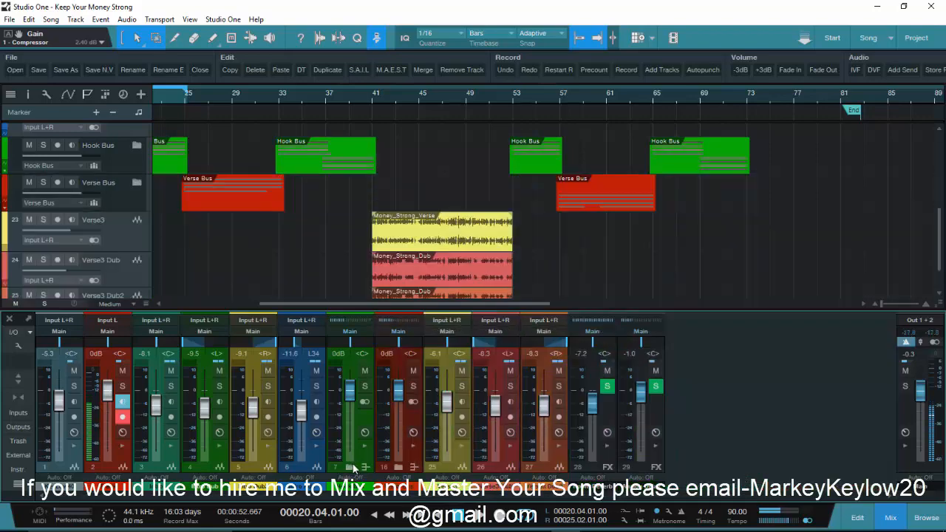
# Step: Expand the Hook Bus folder with its inserts and sends, and play the first hook section
pyautogui.click(353, 464)
pyautogui.click(365, 465)
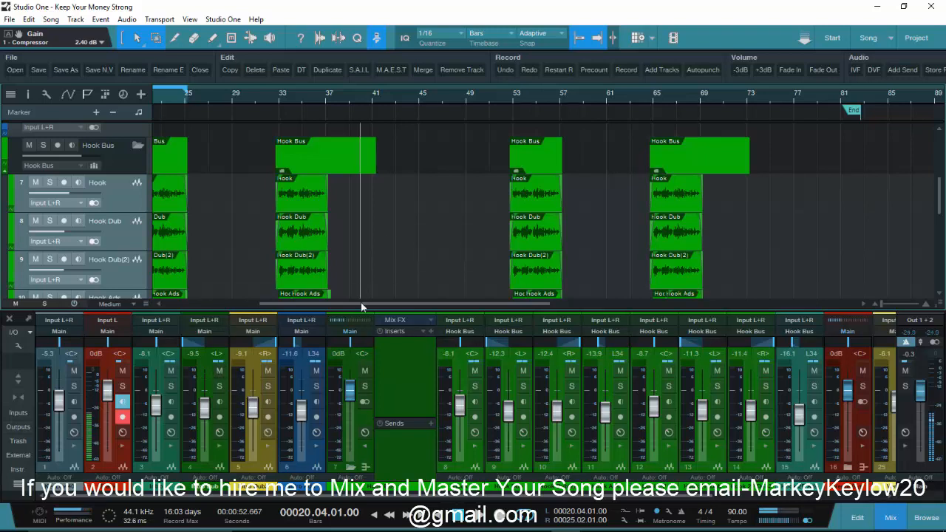
pyautogui.moveTo(361, 303); pyautogui.dragTo(266, 297)
pyautogui.press('space')
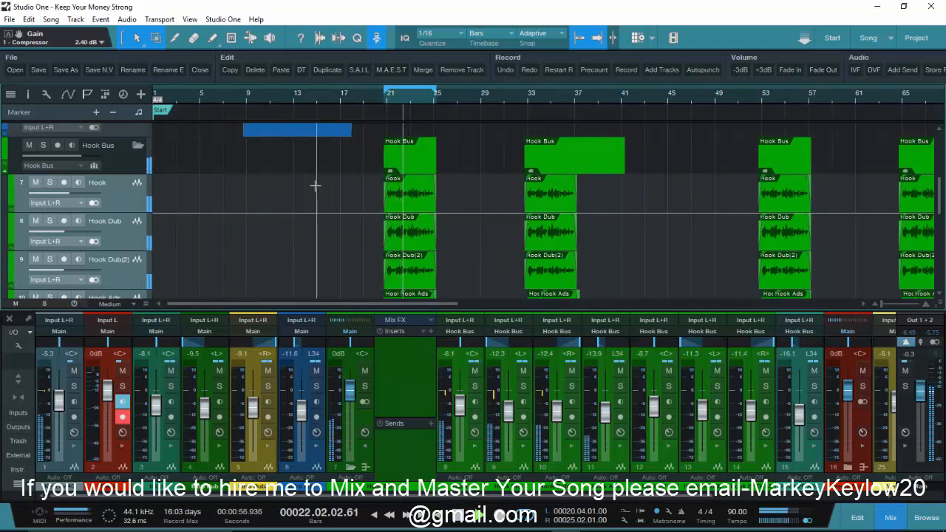
pyautogui.press('space')
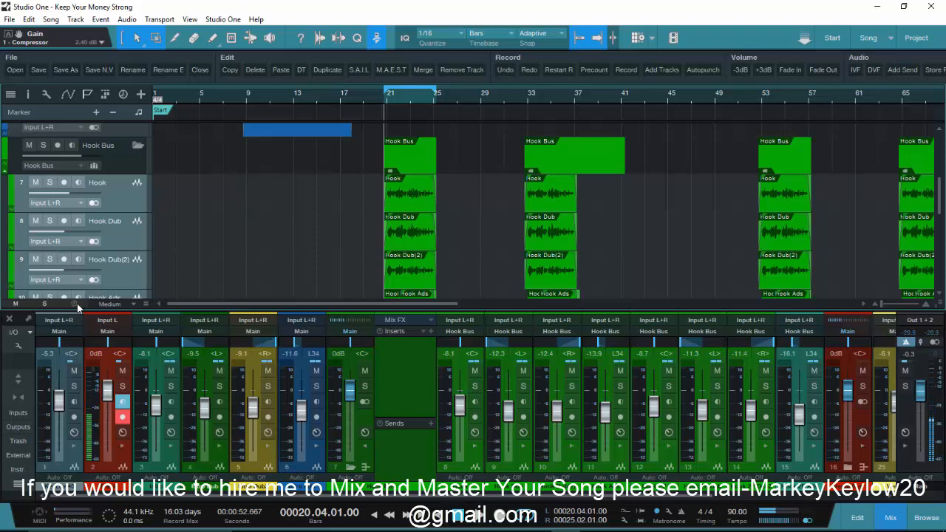
# Step: Show the Hook channel's inserts and load the Celly Verse Bus FX chain on the Hook Bus
pyautogui.click(473, 449)
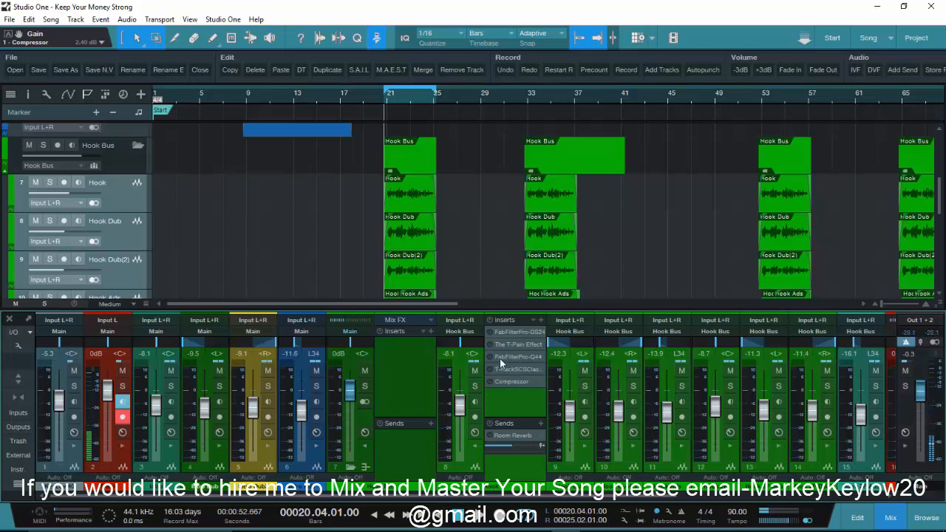
pyautogui.click(423, 334)
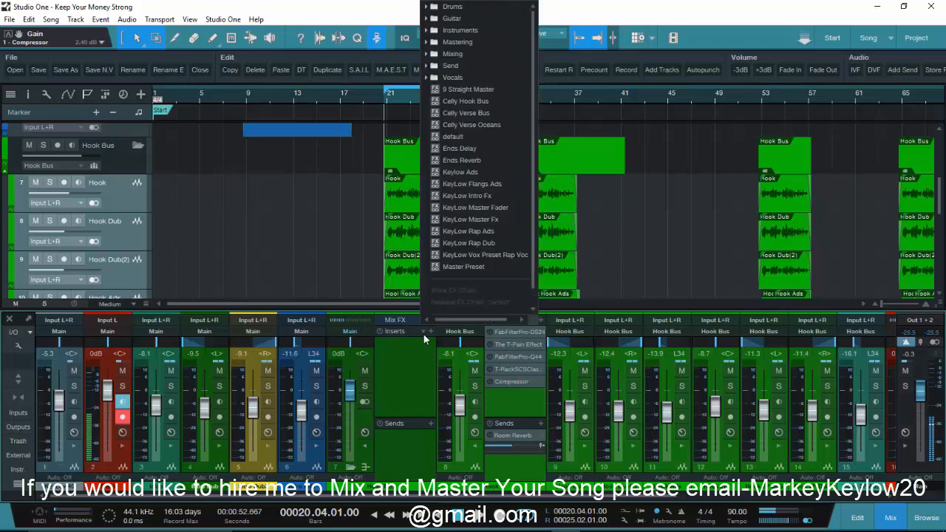
pyautogui.click(458, 113)
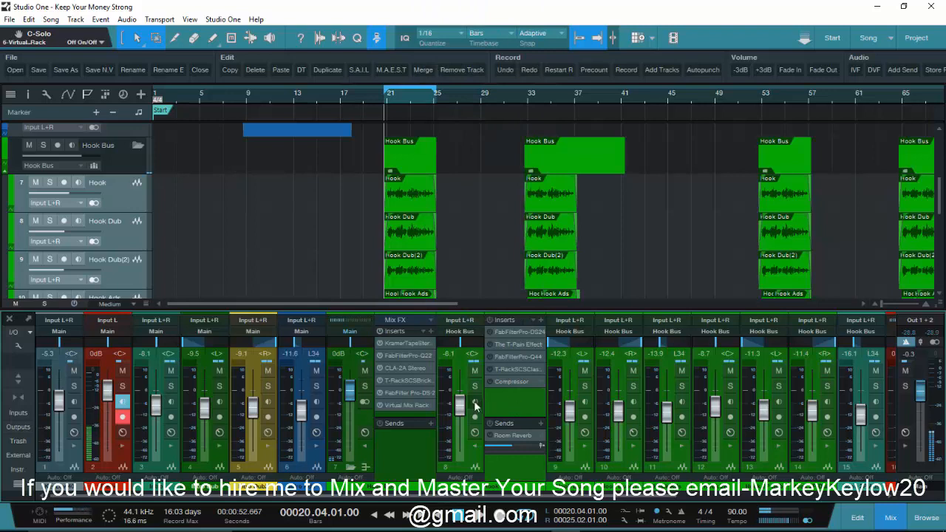
# Step: Remove the FabFilter Pro-DS, Compressor, T-RackS and FabFilter Pro-Q inserts from the Hook channel, keeping only The T-Pain Effect
pyautogui.doubleClick(503, 343)
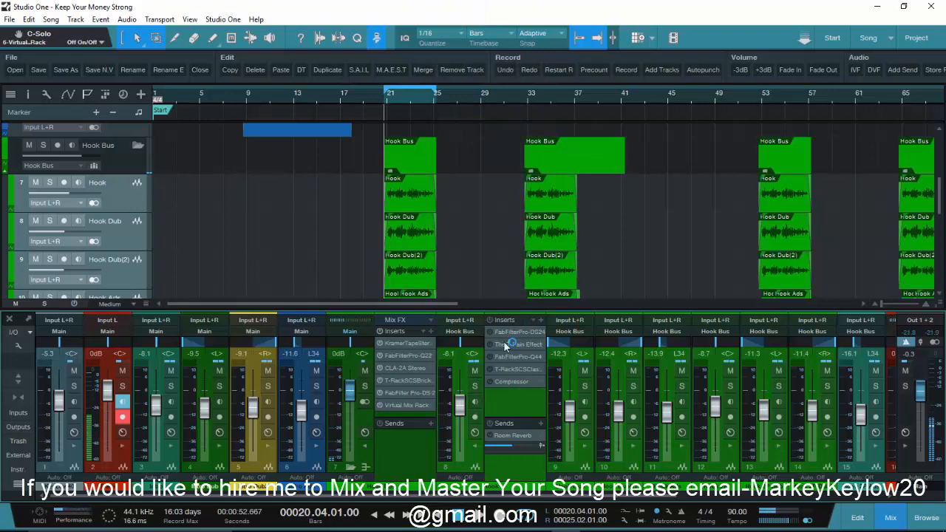
pyautogui.rightClick(503, 344)
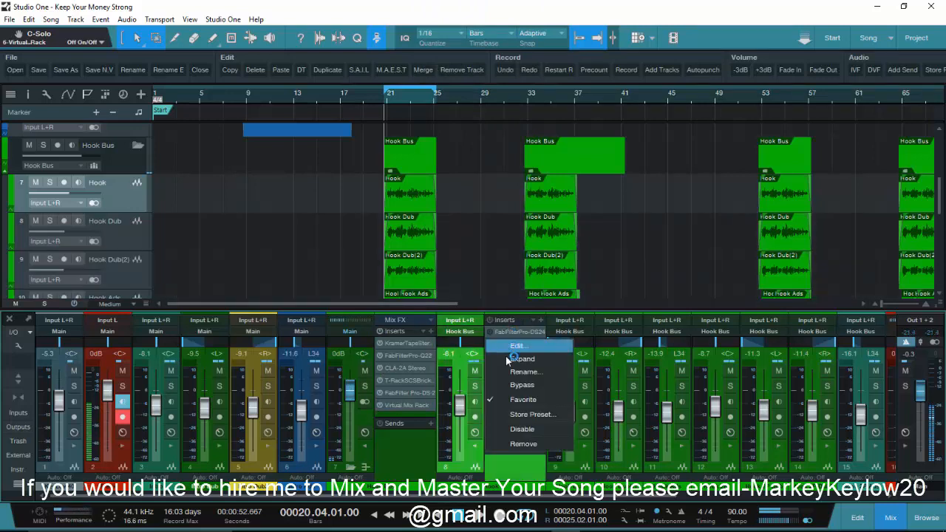
pyautogui.click(525, 443)
pyautogui.rightClick(519, 358)
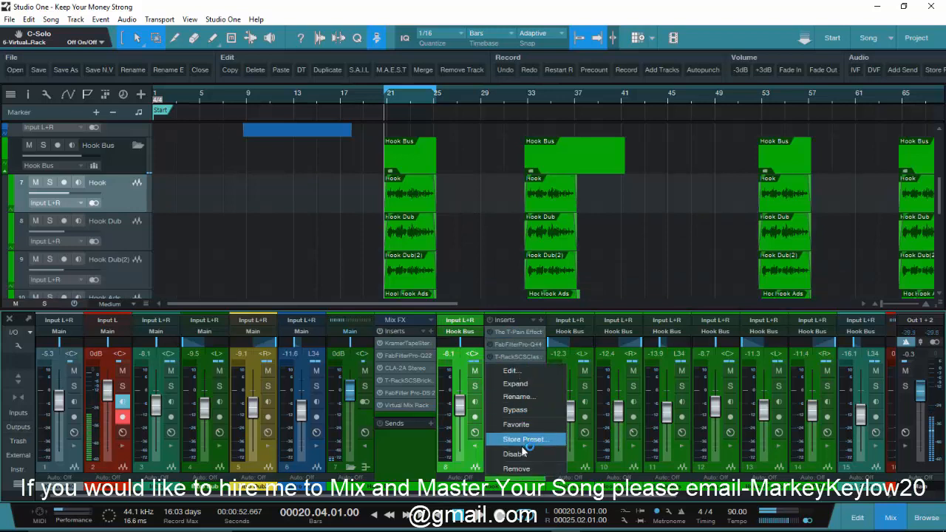
pyautogui.click(523, 458)
pyautogui.rightClick(508, 356)
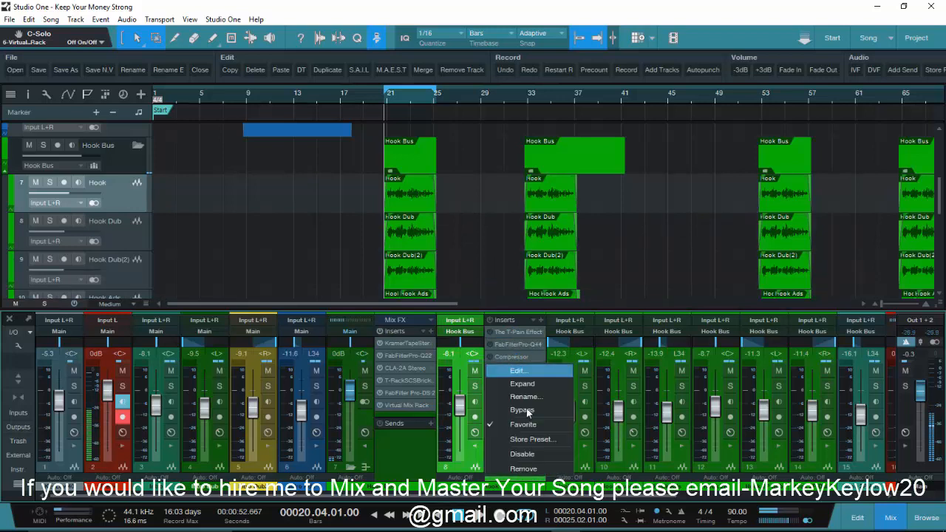
pyautogui.click(520, 467)
pyautogui.rightClick(504, 341)
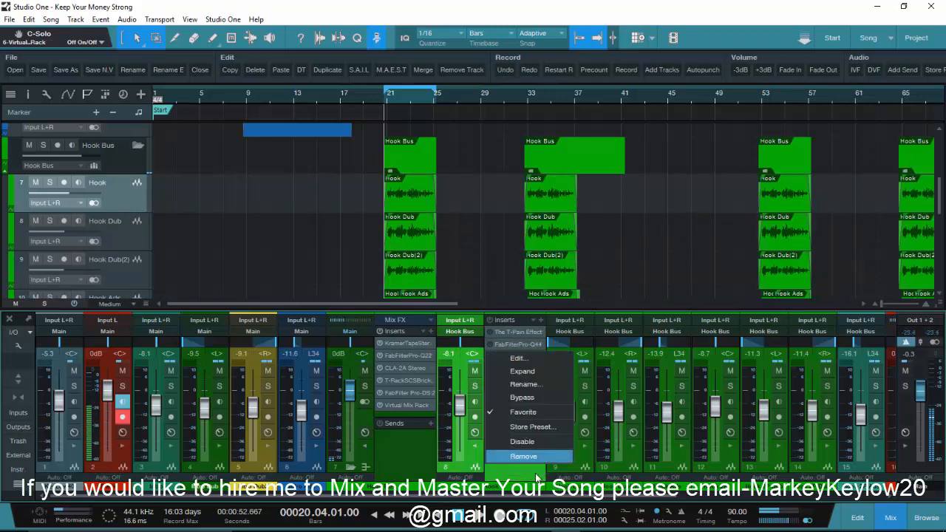
pyautogui.click(534, 469)
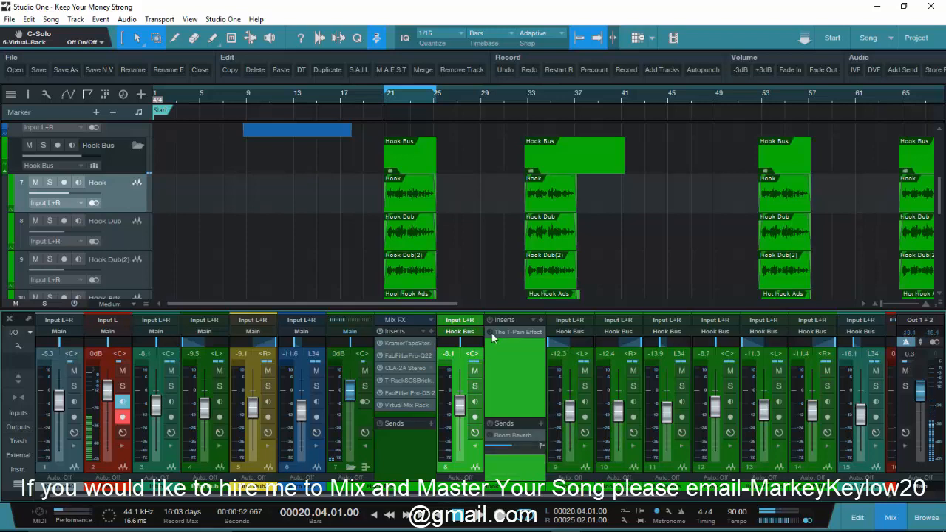
# Step: Show the Hook Dub channel's inserts and remove its Compressor, T-RackS, FabFilter Pro-Q and FabFilter Pro-DS effects
pyautogui.click(589, 450)
pyautogui.click(614, 373)
pyautogui.rightClick(615, 372)
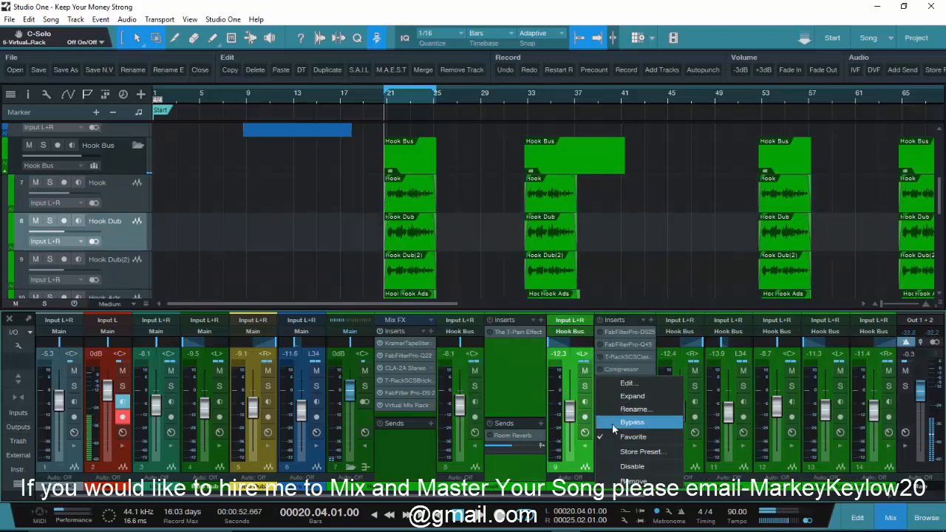
pyautogui.click(619, 481)
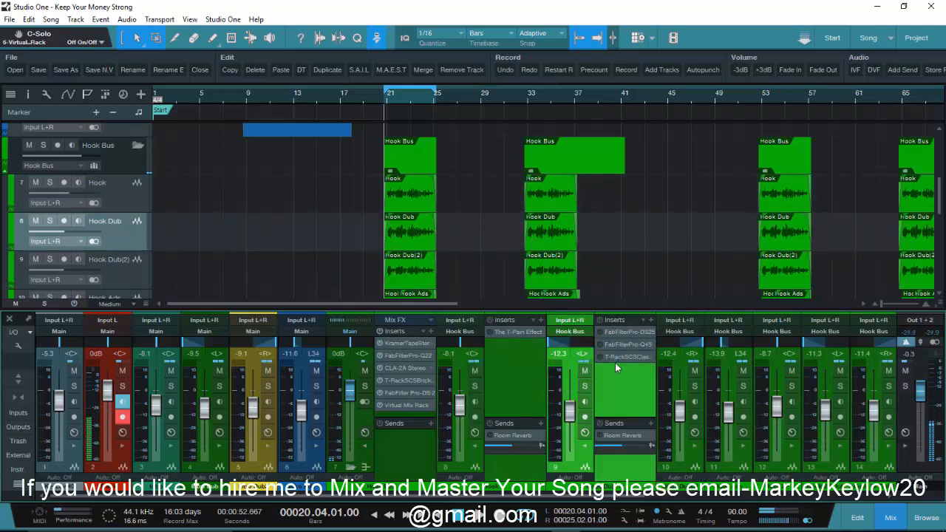
pyautogui.rightClick(613, 359)
pyautogui.click(620, 468)
pyautogui.rightClick(616, 347)
pyautogui.click(630, 458)
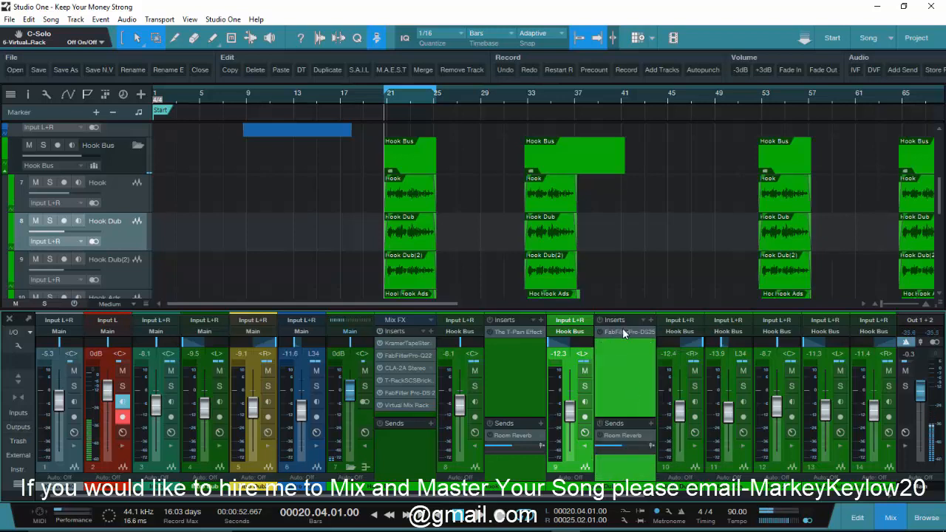
pyautogui.rightClick(622, 334)
pyautogui.click(628, 445)
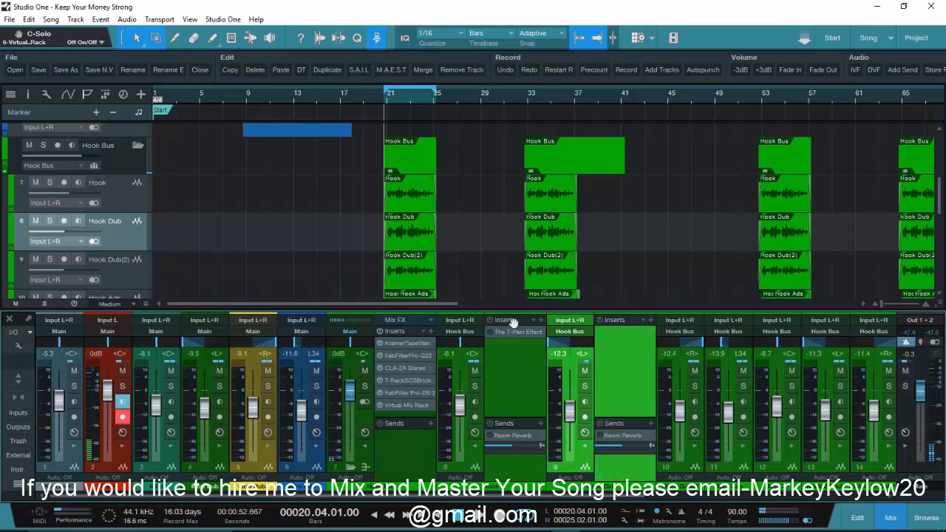
# Step: Copy The T-Pain Effect from the Hook channel to the Hook Dub channel and close its plug-in window
pyautogui.moveTo(515, 333); pyautogui.dragTo(626, 332)
pyautogui.click(517, 331)
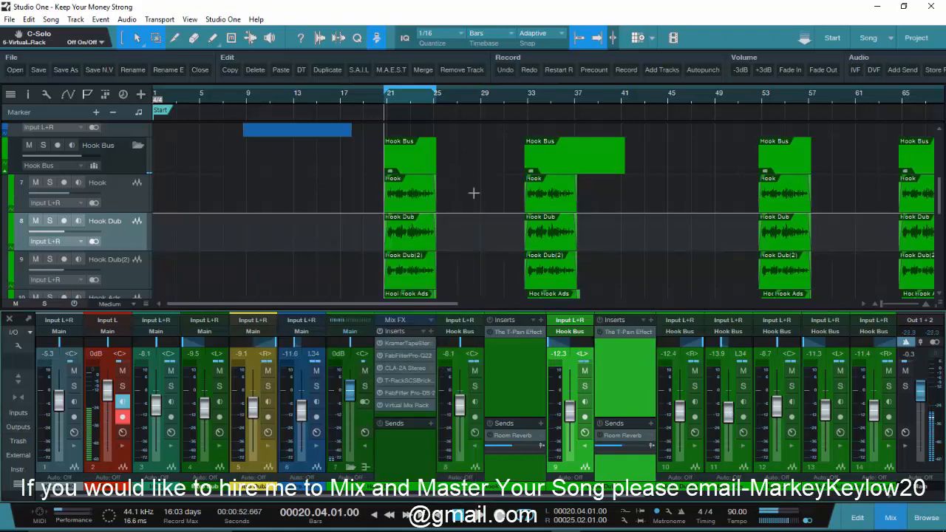
pyautogui.click(467, 171)
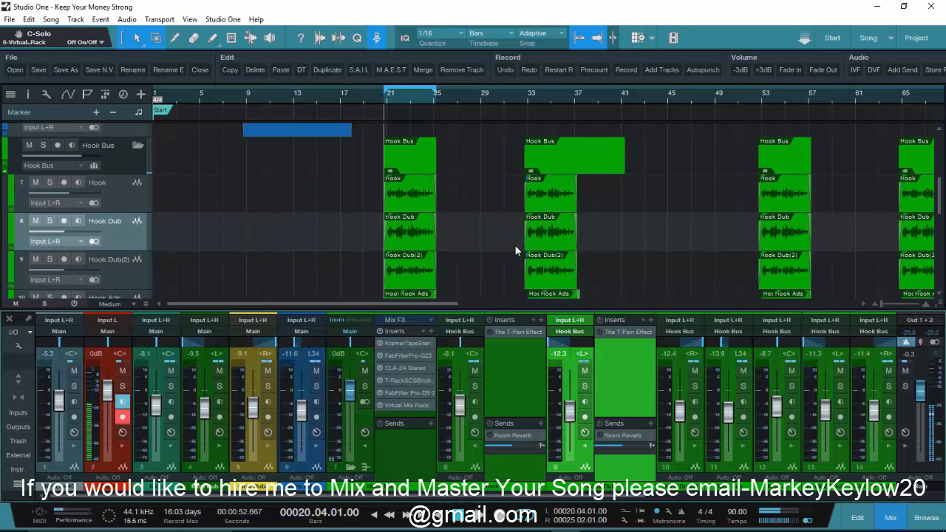
# Step: Solo the Hook channel, the Hook Dub channel and channel 2, and play the first hook section
pyautogui.click(474, 388)
pyautogui.click(582, 386)
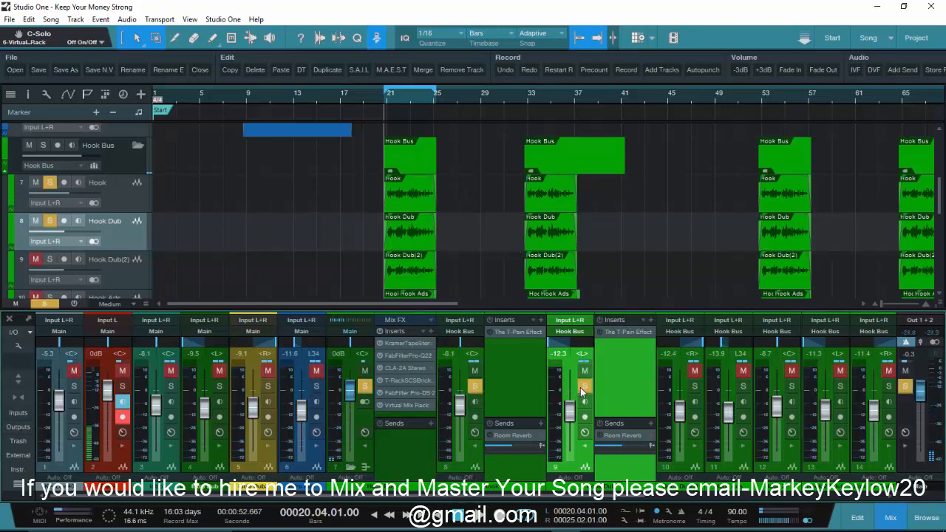
pyautogui.click(127, 384)
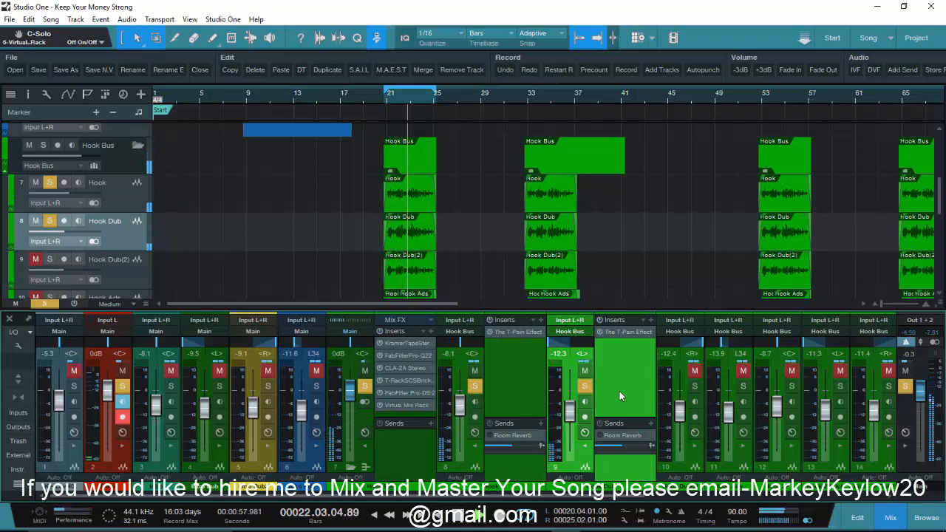
# Step: Show the Hook Dub(2) channel's inserts and remove its Compressor, T-RackS, FabFilter Pro-Q and FabFilter Pro-DS effects
pyautogui.click(693, 447)
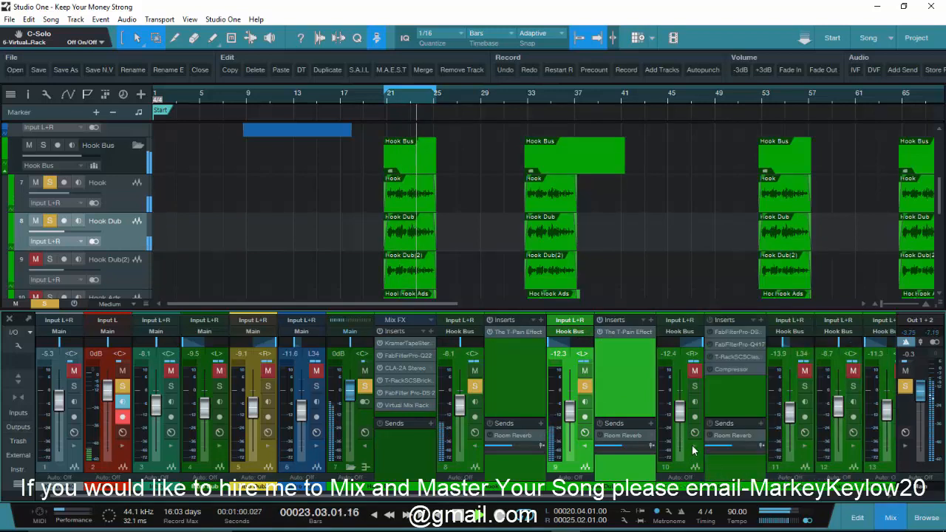
pyautogui.rightClick(722, 372)
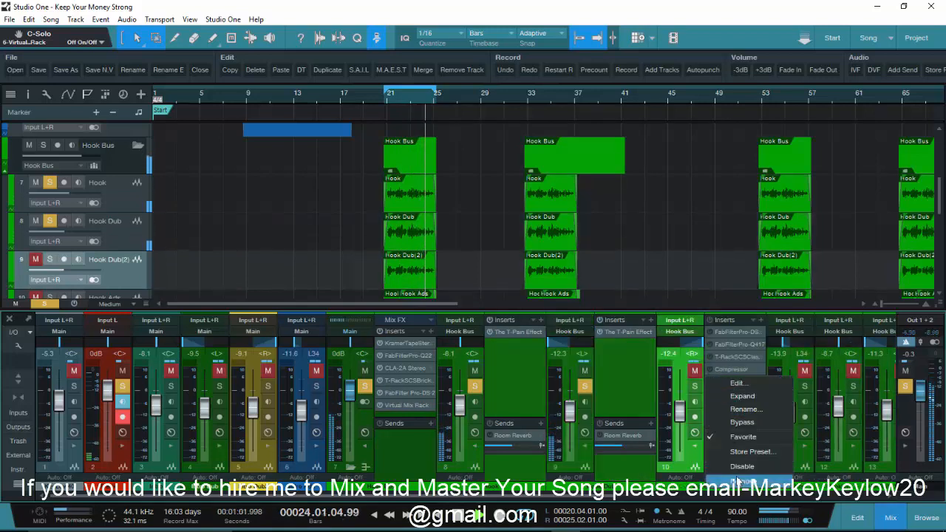
pyautogui.click(735, 467)
pyautogui.rightClick(734, 357)
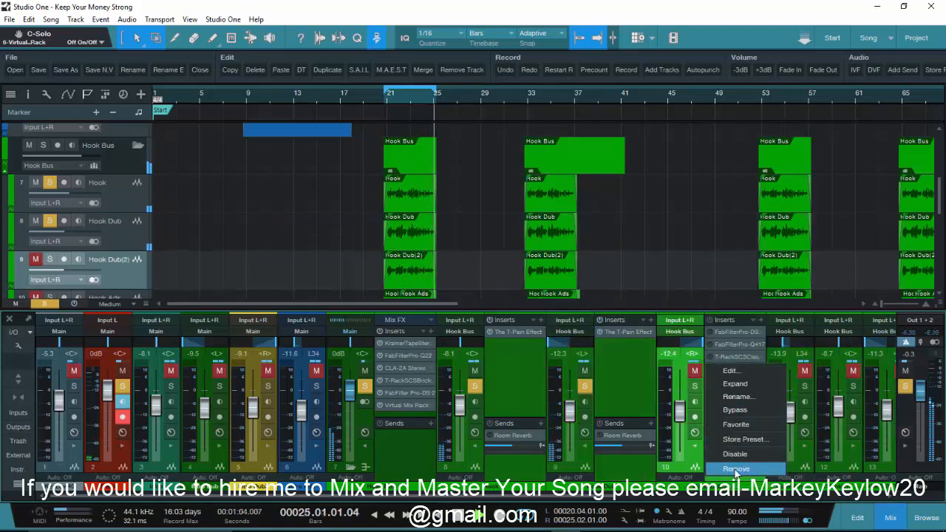
pyautogui.click(735, 467)
pyautogui.rightClick(739, 344)
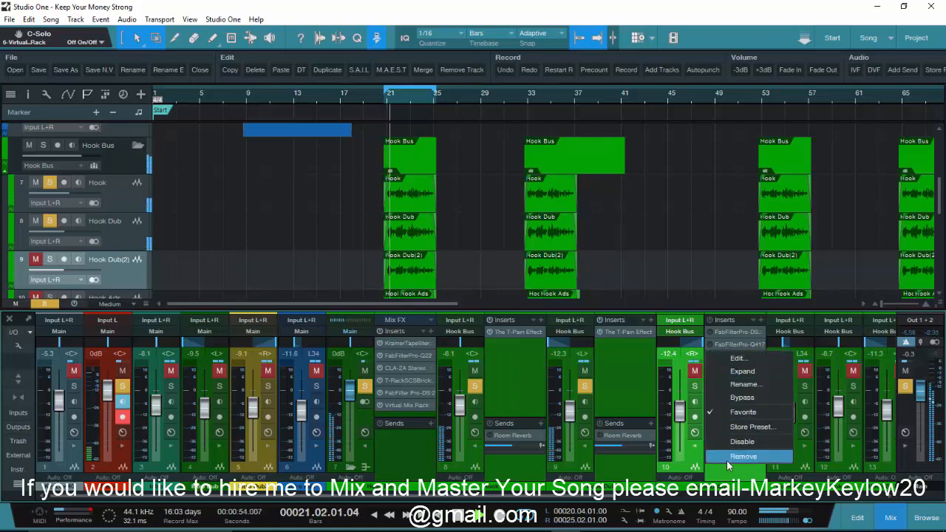
pyautogui.click(726, 458)
pyautogui.rightClick(721, 332)
pyautogui.click(728, 446)
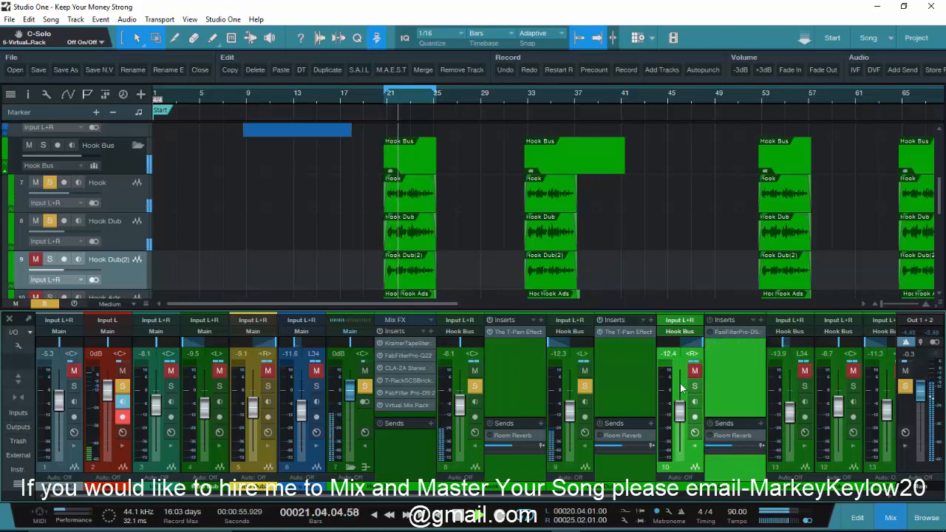
# Step: Copy The T-Pain Effect from Hook Dub to Hook Dub(2), solo that channel too, and close the plug-in window
pyautogui.moveTo(638, 337); pyautogui.dragTo(725, 336)
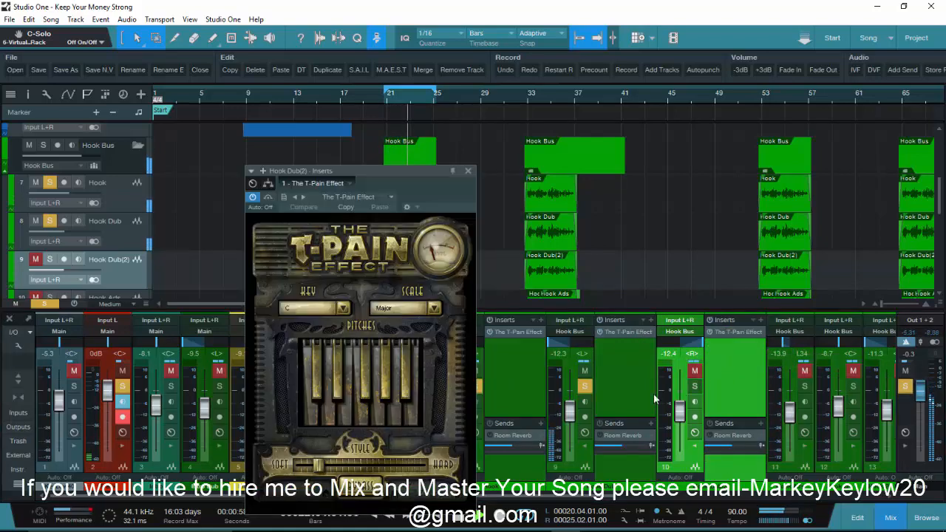
pyautogui.click(696, 386)
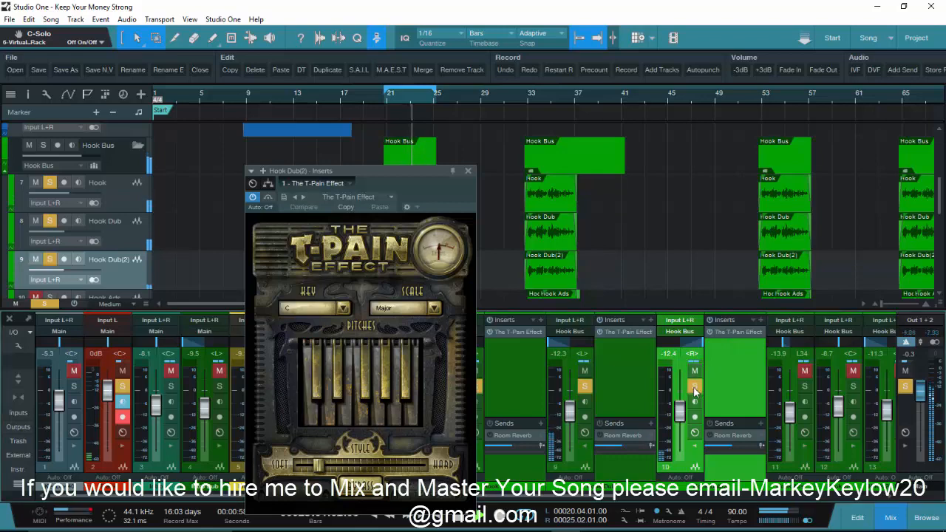
pyautogui.click(467, 171)
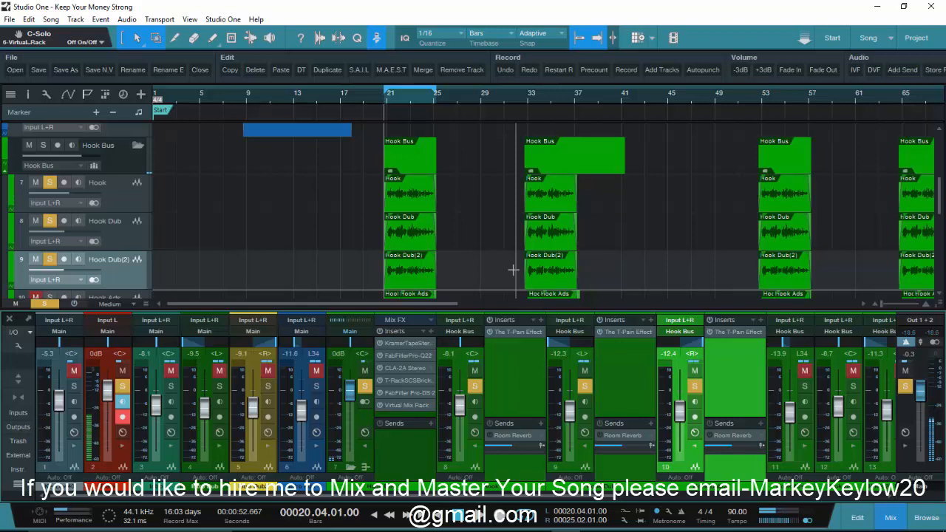
# Step: Remove the Kramer Tape insert from the Hook Bus effect chain
pyautogui.rightClick(405, 343)
pyautogui.click(413, 455)
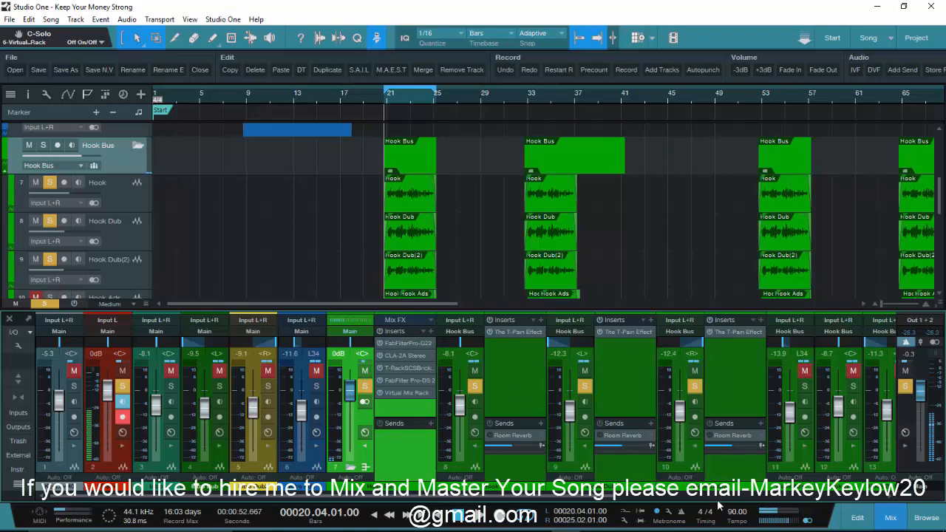
# Step: Expand and collapse the Verse Bus folder in the mixer to examine the verse channels inside
pyautogui.moveTo(544, 496); pyautogui.dragTo(809, 495)
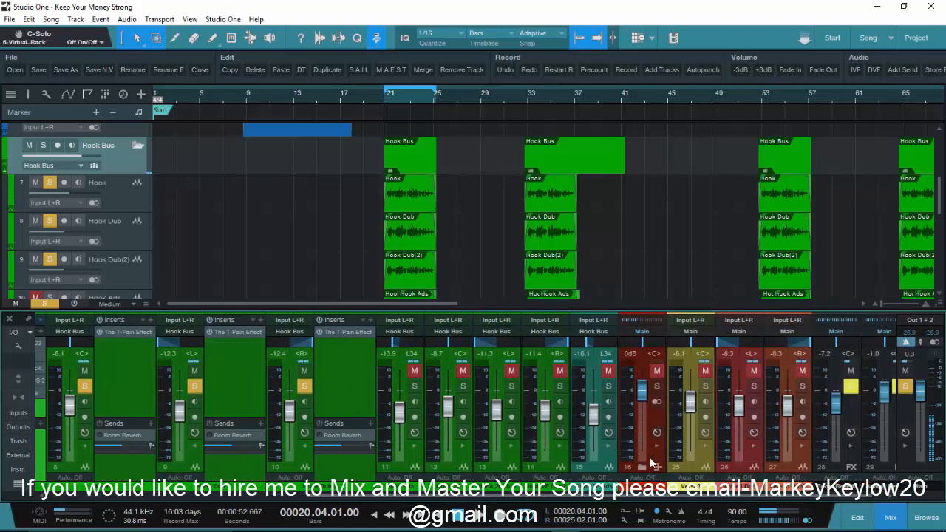
pyautogui.click(639, 468)
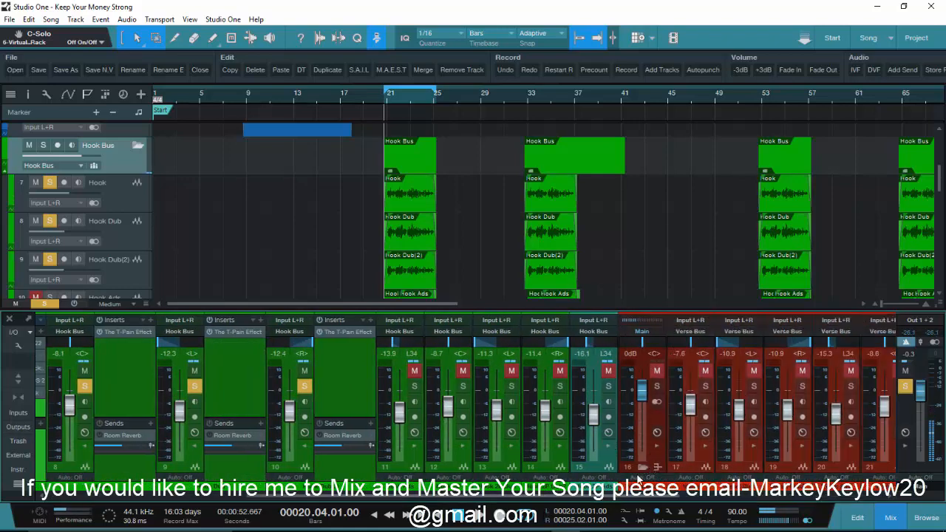
pyautogui.click(640, 467)
pyautogui.moveTo(639, 496); pyautogui.dragTo(381, 496)
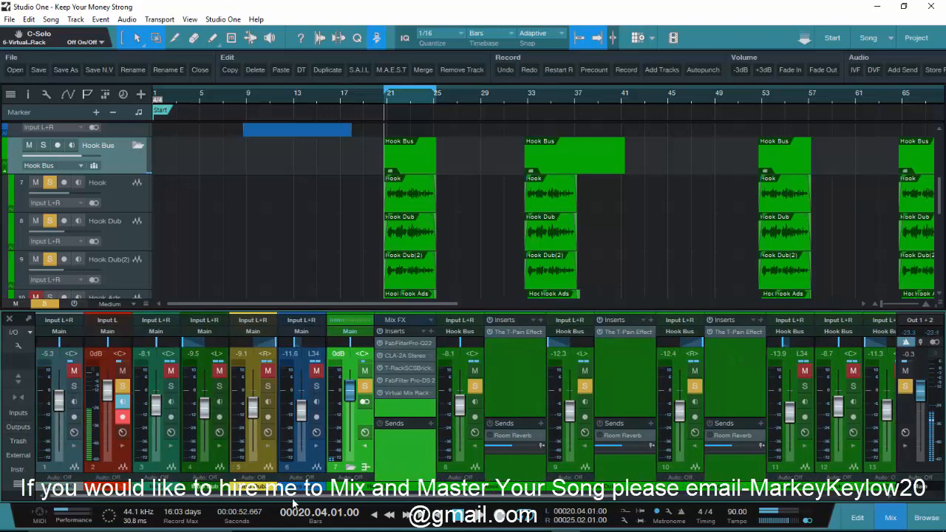
# Step: Hide the inserts and sends of Hook Bus, Hook, Hook Dub and Hook Dub(2), and collapse the Hook Bus folder
pyautogui.click(365, 432)
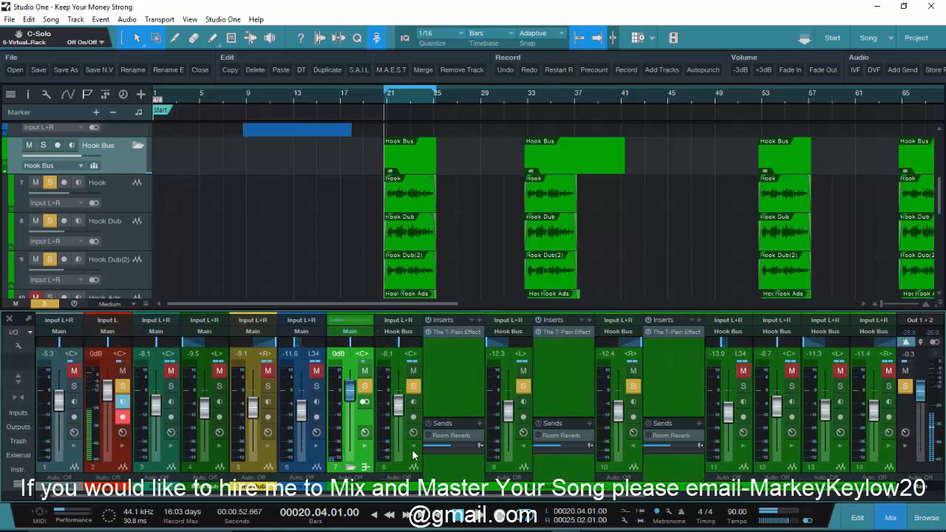
pyautogui.click(413, 446)
pyautogui.click(465, 446)
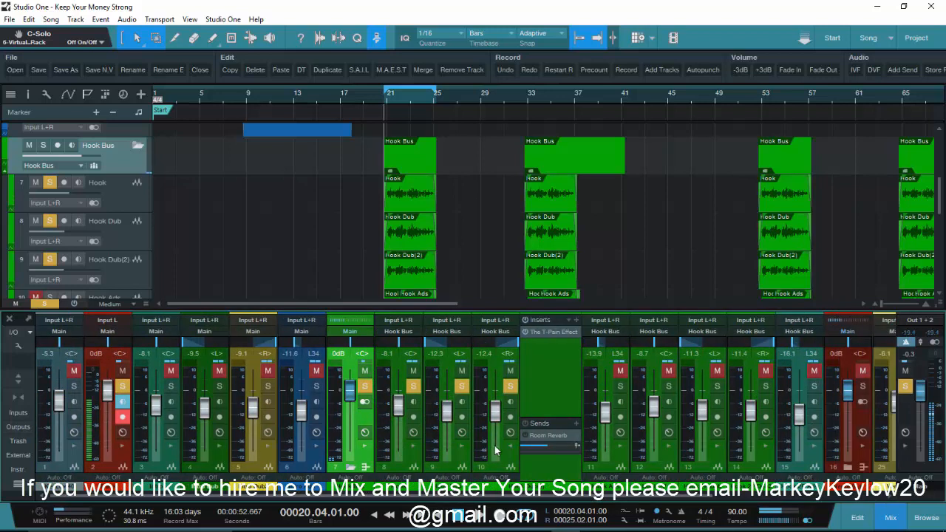
pyautogui.click(511, 447)
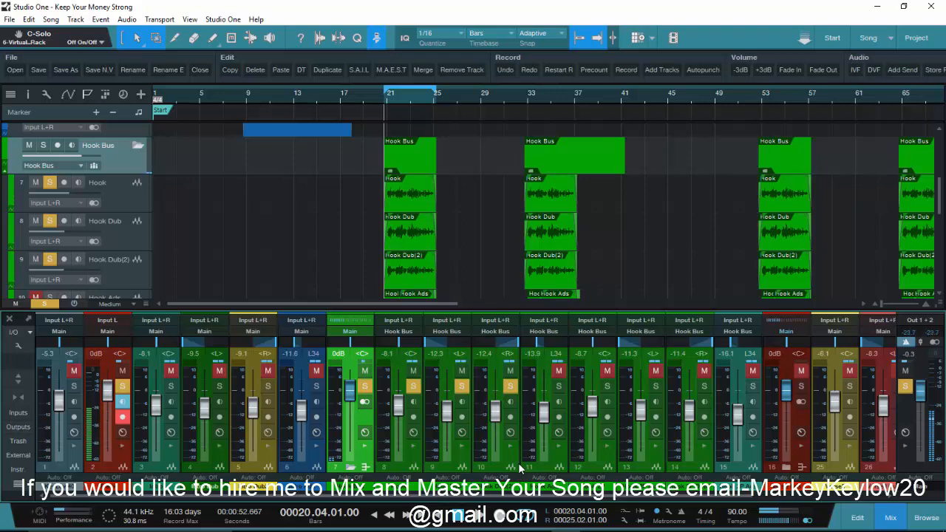
pyautogui.click(350, 466)
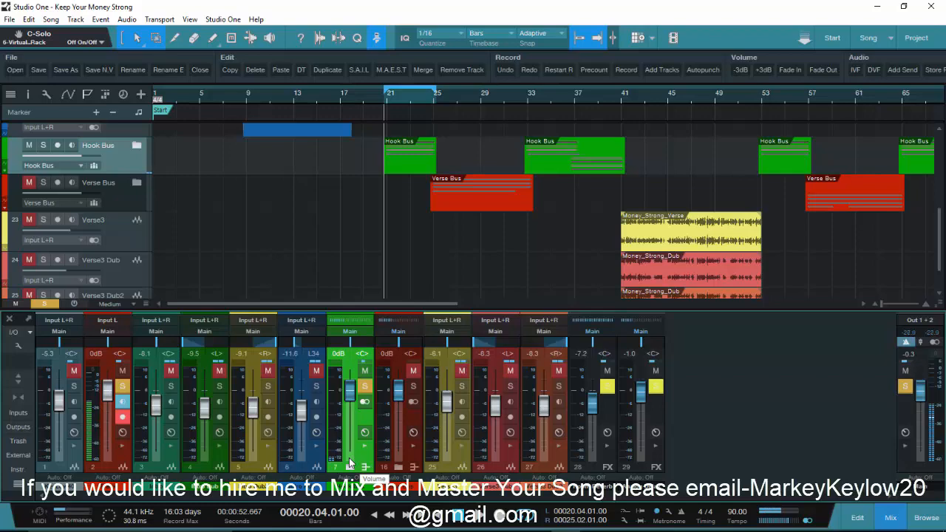
# Step: Expand the Verse Bus and Hook Bus folders together to examine their grouped channels, and collapse both again
pyautogui.click(399, 468)
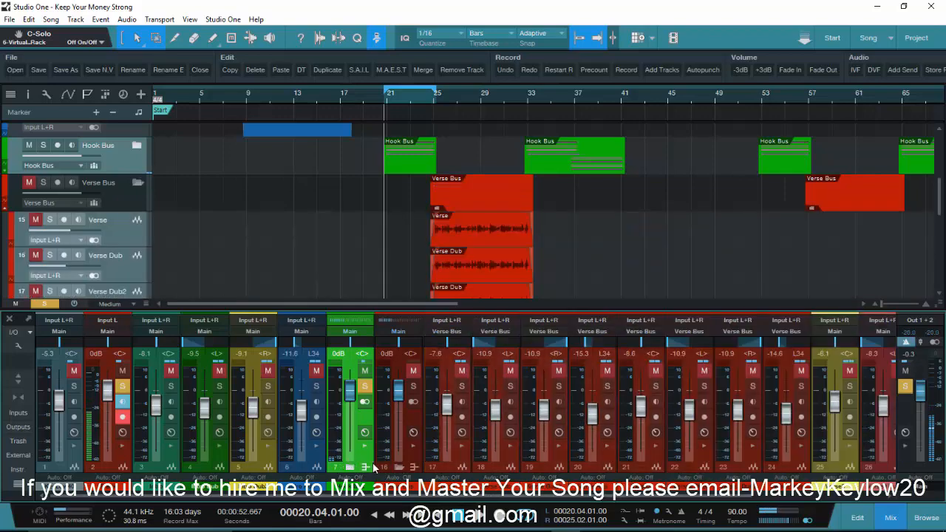
pyautogui.click(349, 468)
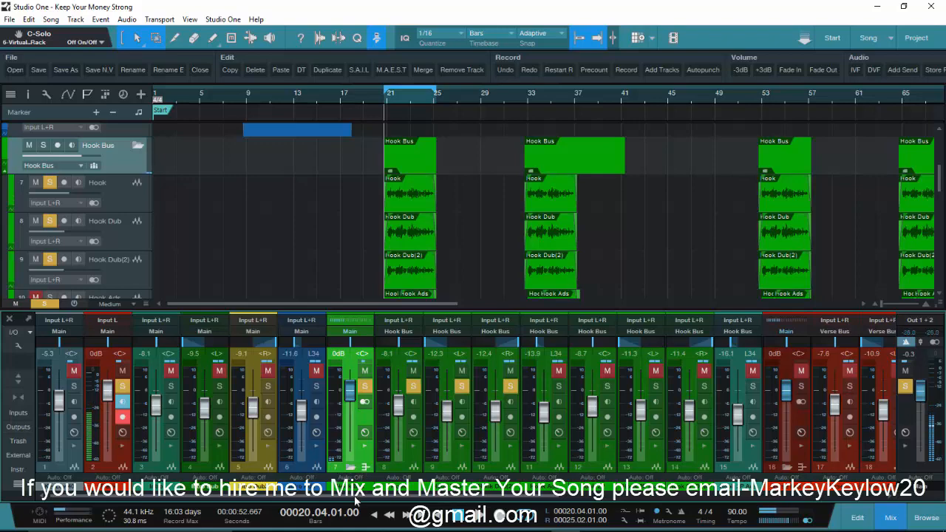
pyautogui.moveTo(354, 498); pyautogui.dragTo(418, 499)
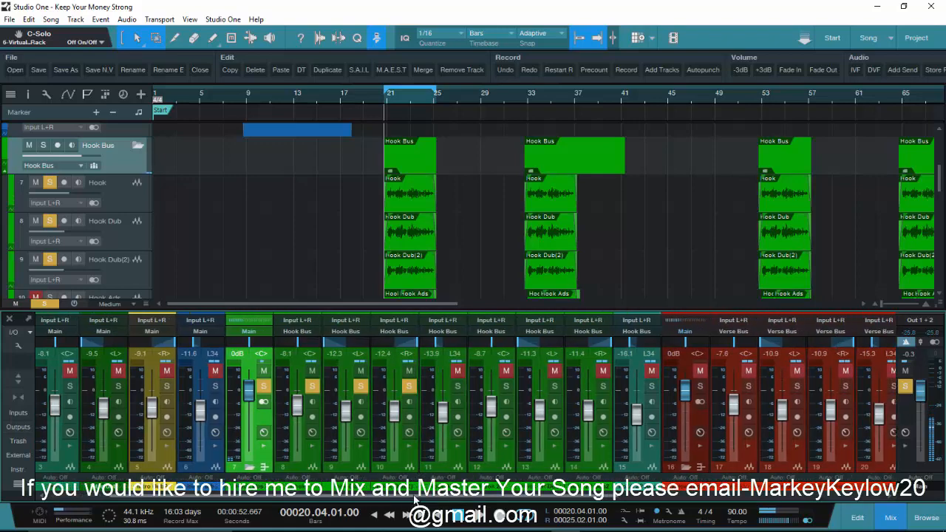
pyautogui.click(251, 468)
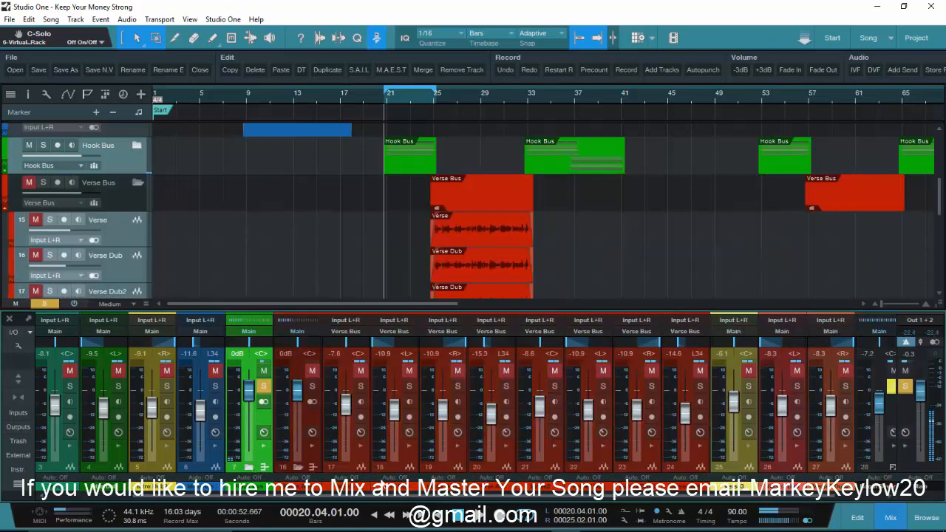
pyautogui.click(296, 468)
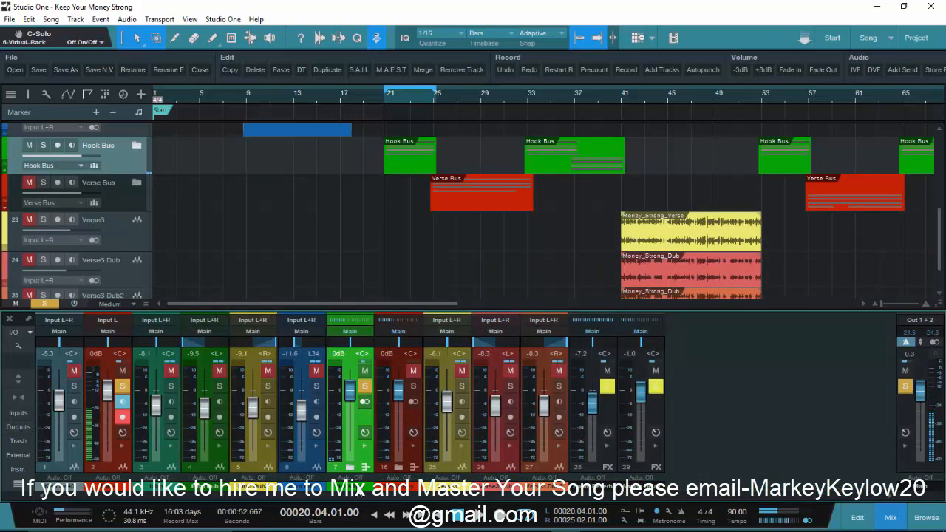
# Step: Expand and collapse the Hook Bus folder and the Verse Bus folder in turn to examine their channels
pyautogui.click(350, 466)
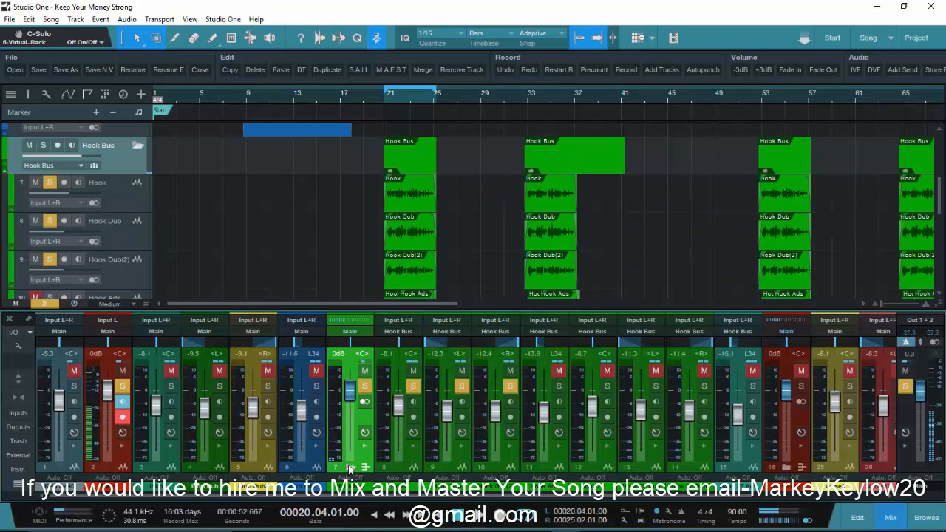
pyautogui.click(349, 467)
pyautogui.click(402, 471)
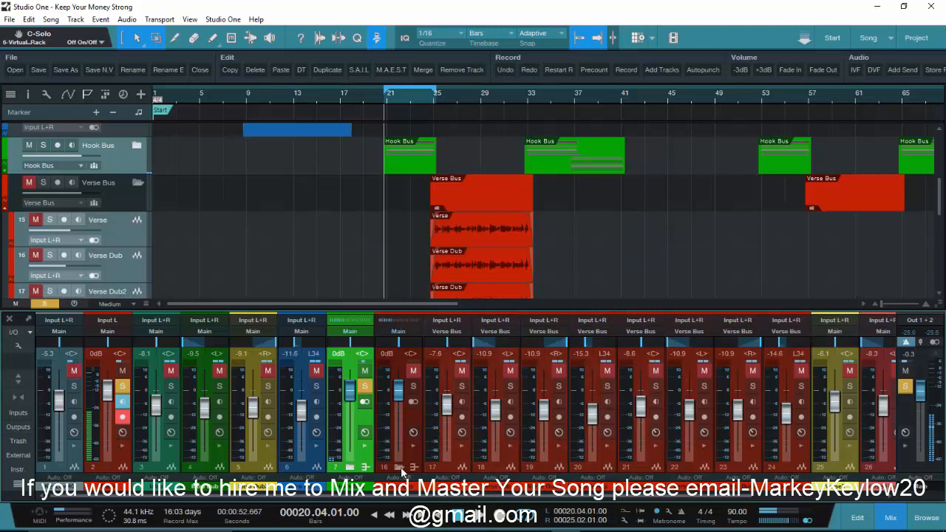
pyautogui.click(402, 471)
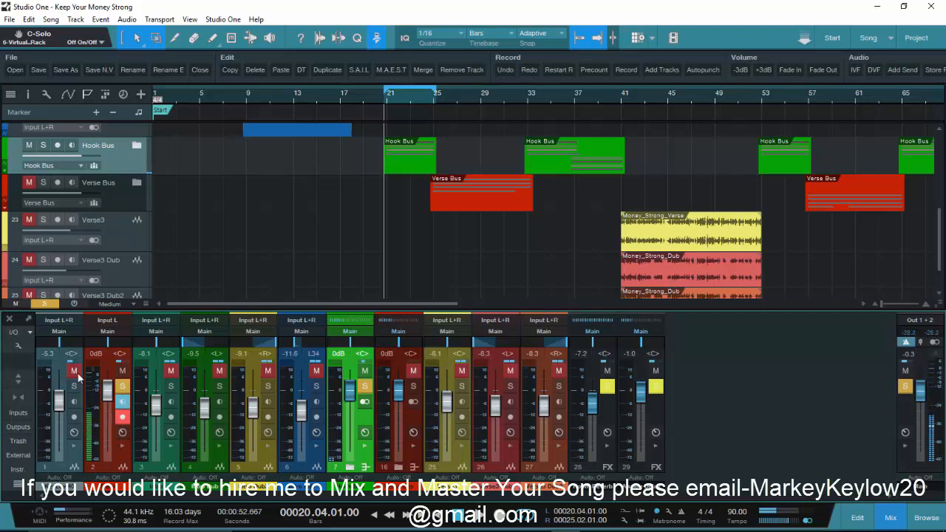
# Step: Clear all solos and audition the song around bar 42, ending with the playback cursor at bar 21
pyautogui.click(44, 303)
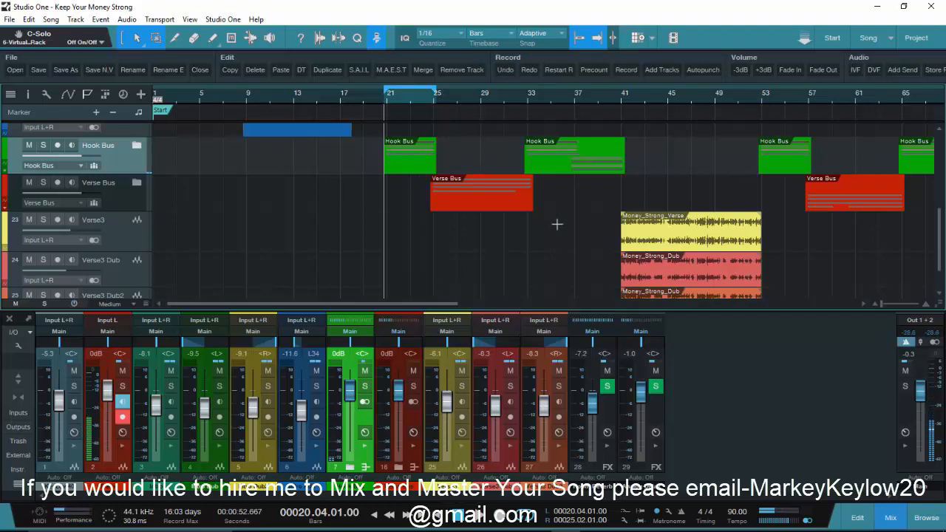
pyautogui.click(636, 103)
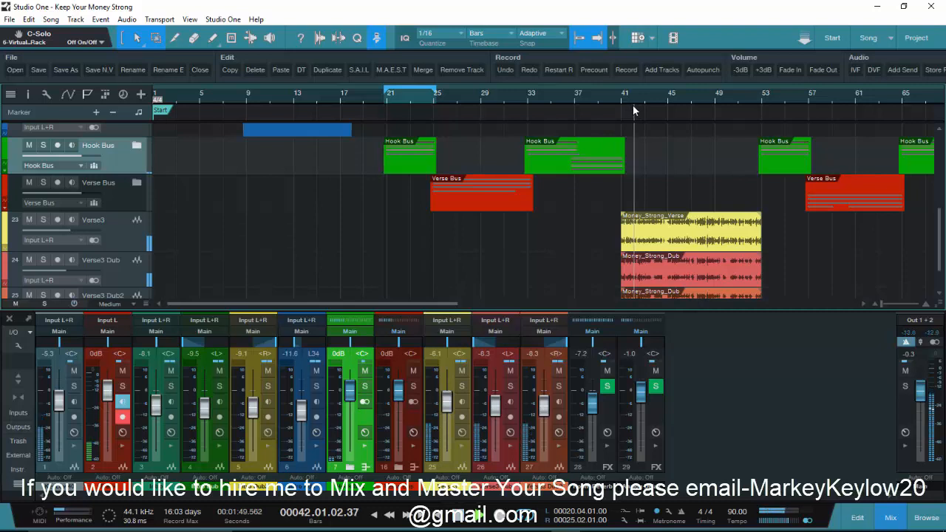
pyautogui.click(386, 100)
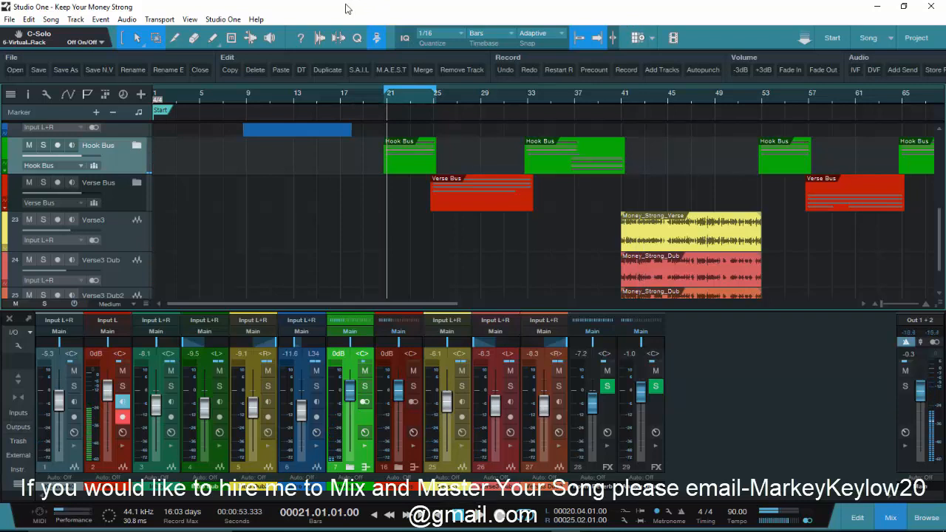
pyautogui.moveTo(643, 530)
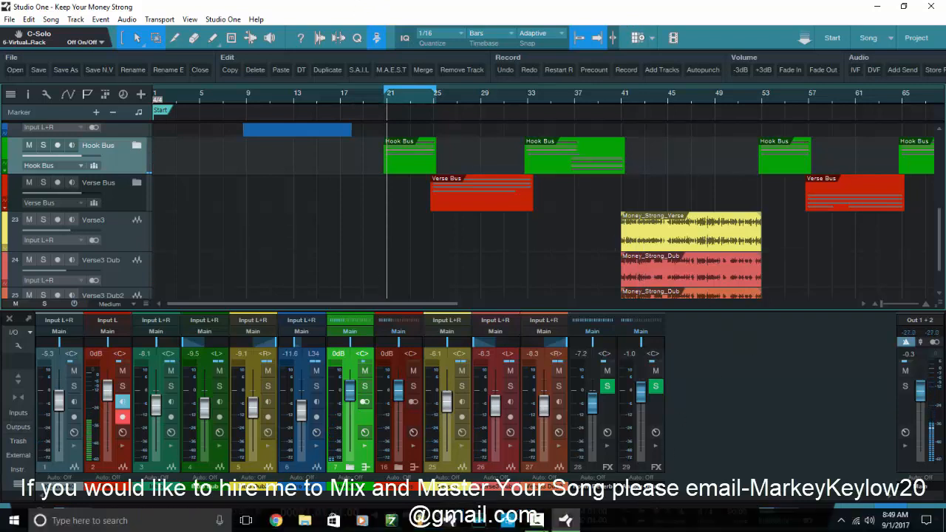
pyautogui.click(539, 521)
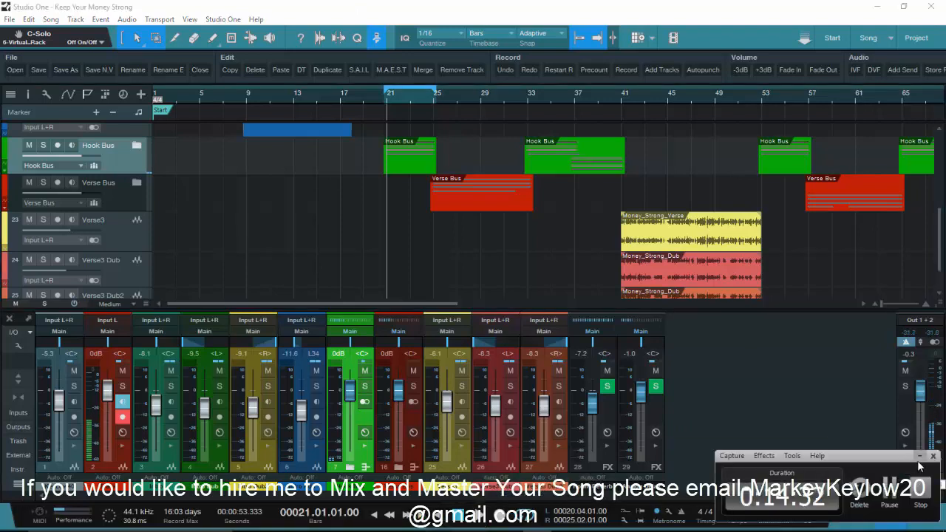
pyautogui.click(919, 456)
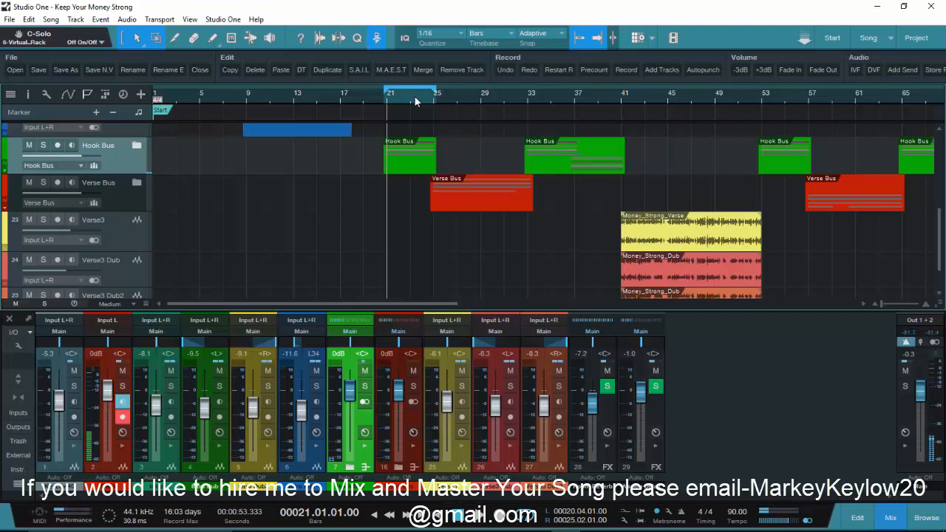
# Step: Expand the Hook Bus folder and delete the second hook's Hook Dub, Hook Dub(2) and Hook Ads events near bar 33
pyautogui.press('e')
pyautogui.press('e')
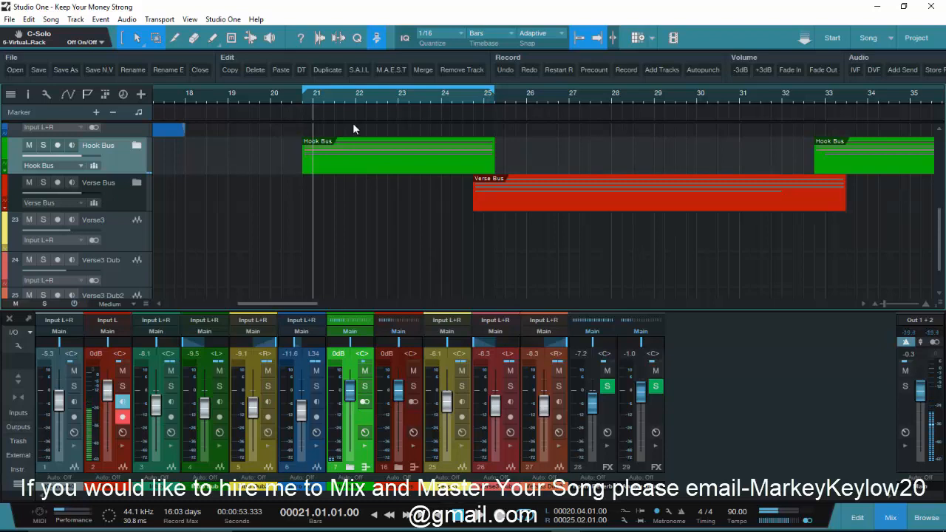
pyautogui.scroll(-2, 338, 107)
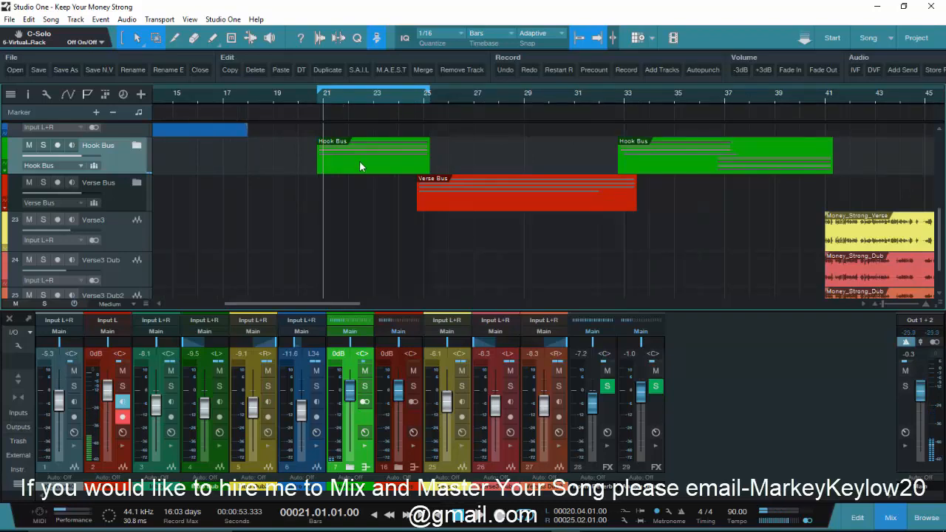
pyautogui.click(350, 468)
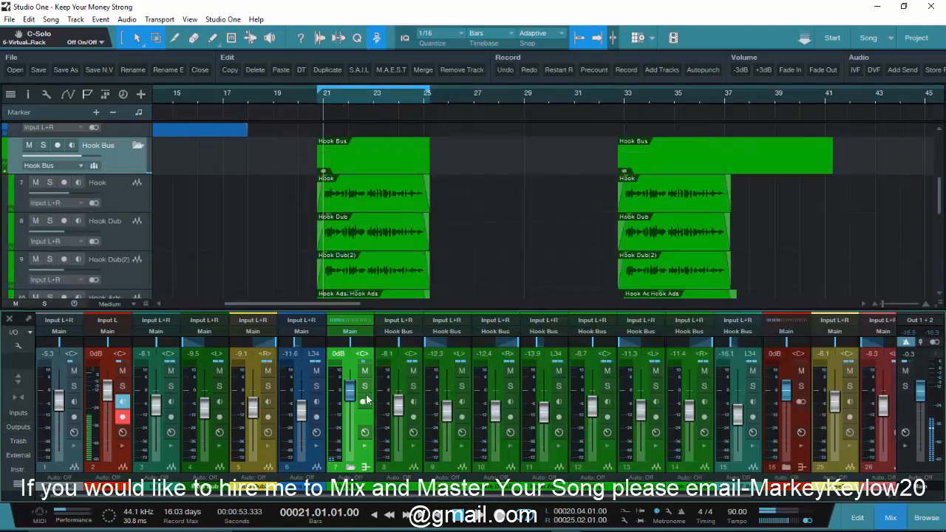
pyautogui.scroll(-3, 466, 176)
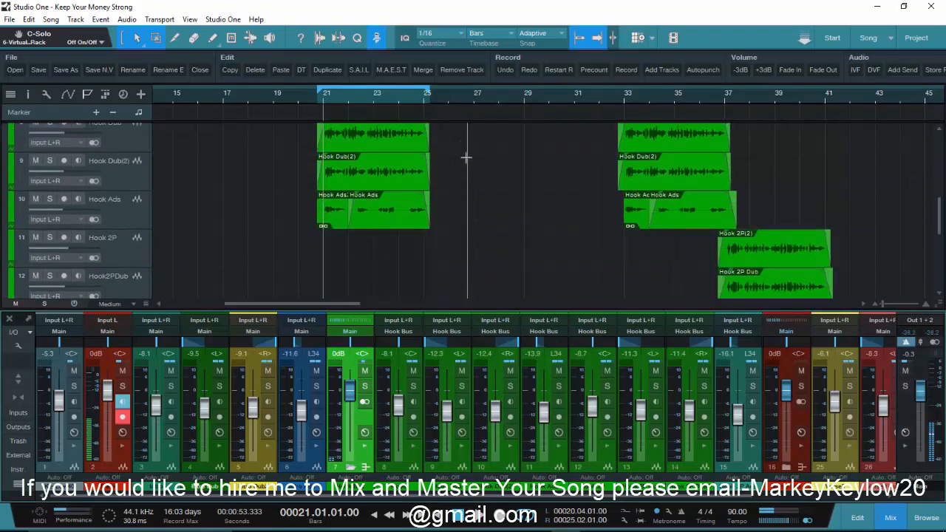
pyautogui.scroll(2, 447, 97)
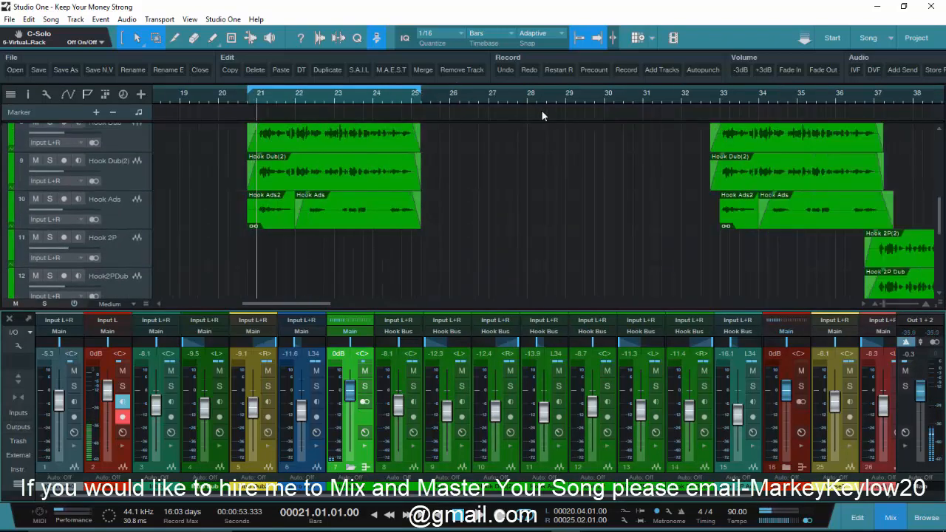
pyautogui.moveTo(268, 304); pyautogui.dragTo(299, 306)
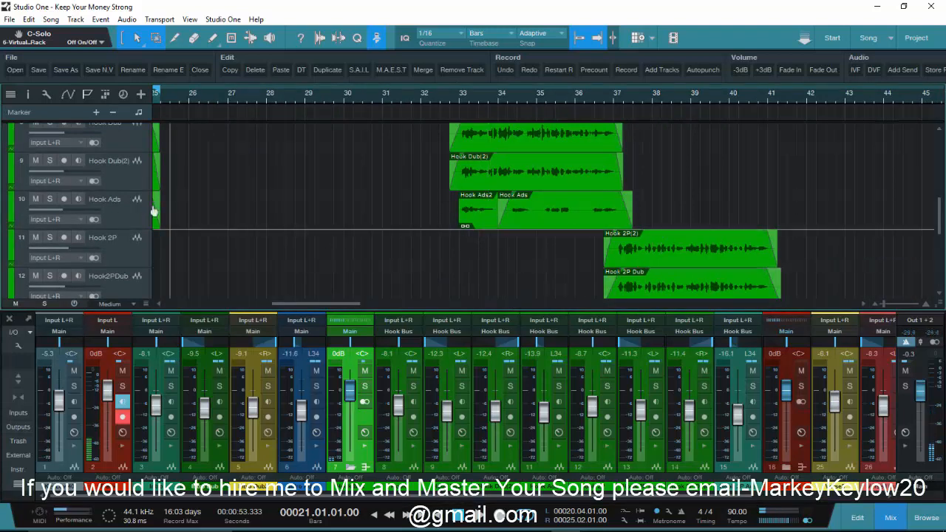
pyautogui.moveTo(283, 307); pyautogui.dragTo(257, 307)
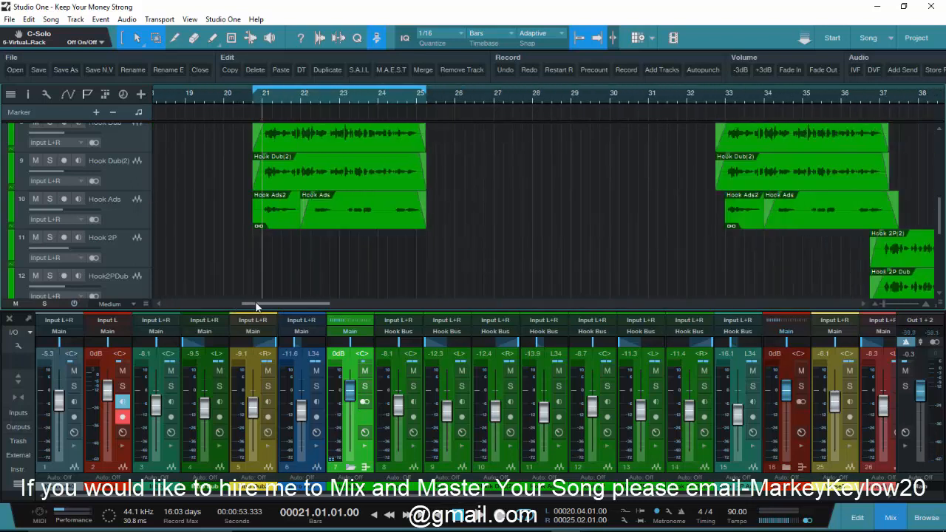
pyautogui.moveTo(256, 307)
pyautogui.mouseDown()
pyautogui.moveTo(374, 313)
pyautogui.moveTo(263, 317)
pyautogui.mouseUp()
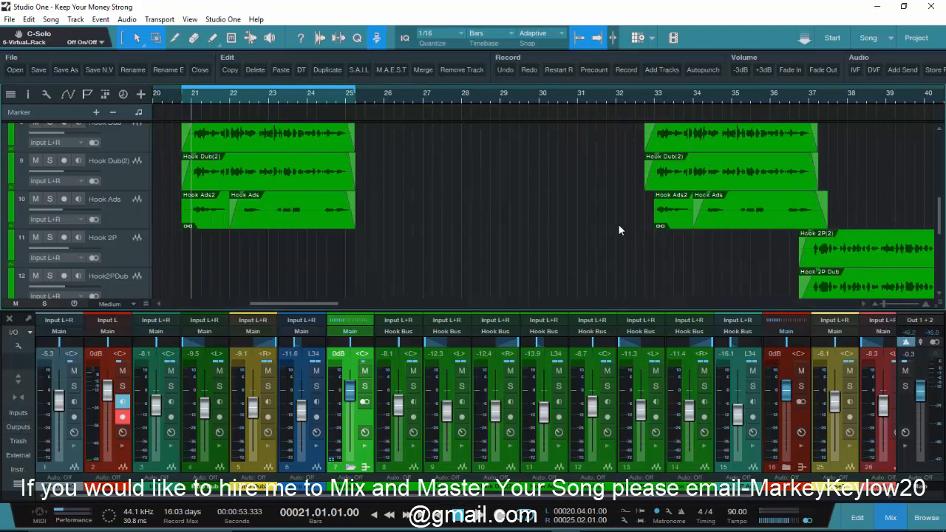
pyautogui.moveTo(700, 255); pyautogui.dragTo(661, 142)
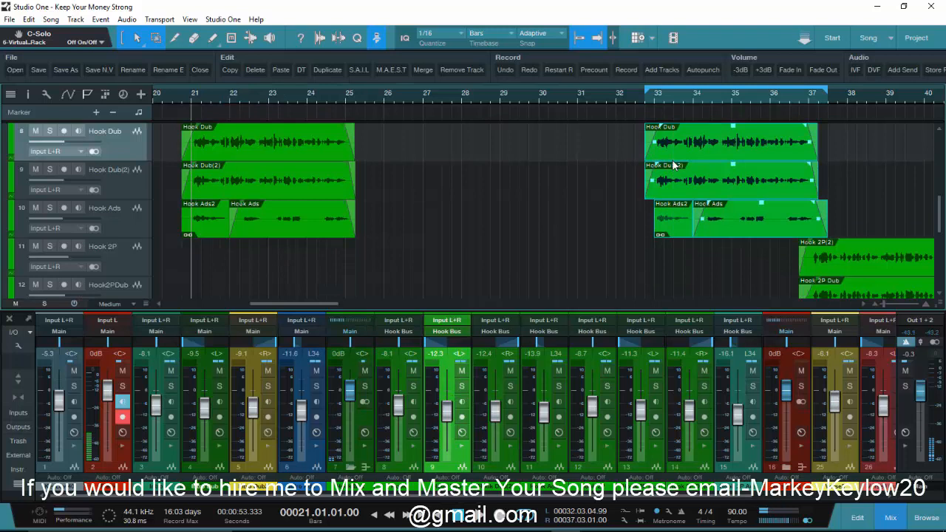
pyautogui.press('Delete')
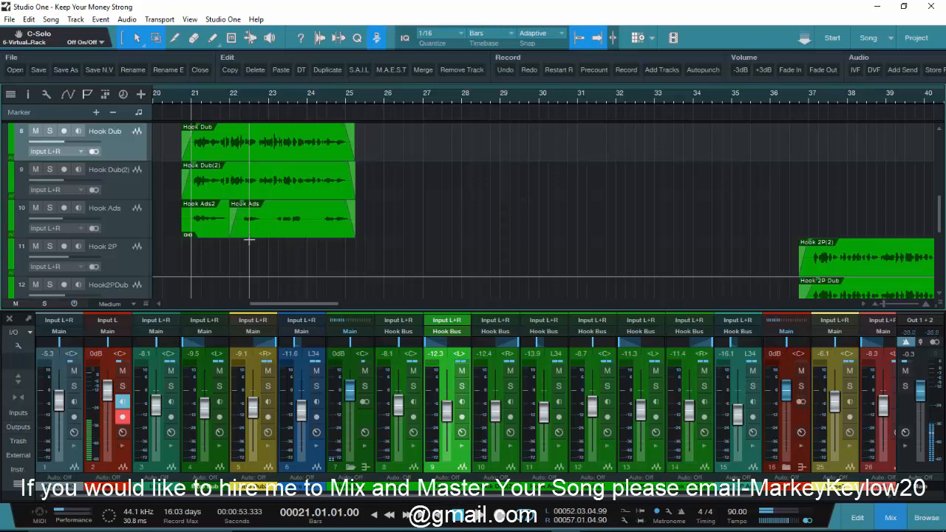
# Step: Play the first hook from bar 21 and examine the insert chain on the main output
pyautogui.press('space')
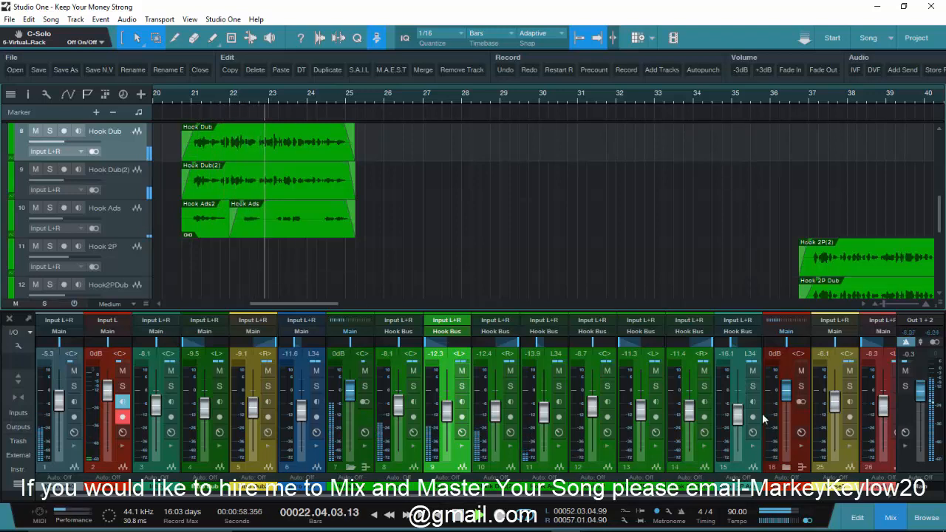
pyautogui.click(905, 446)
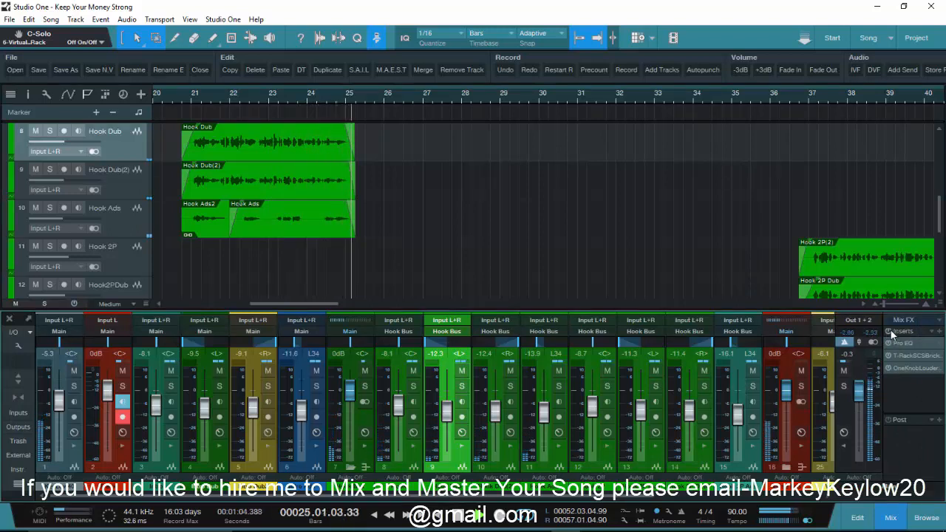
pyautogui.press('space')
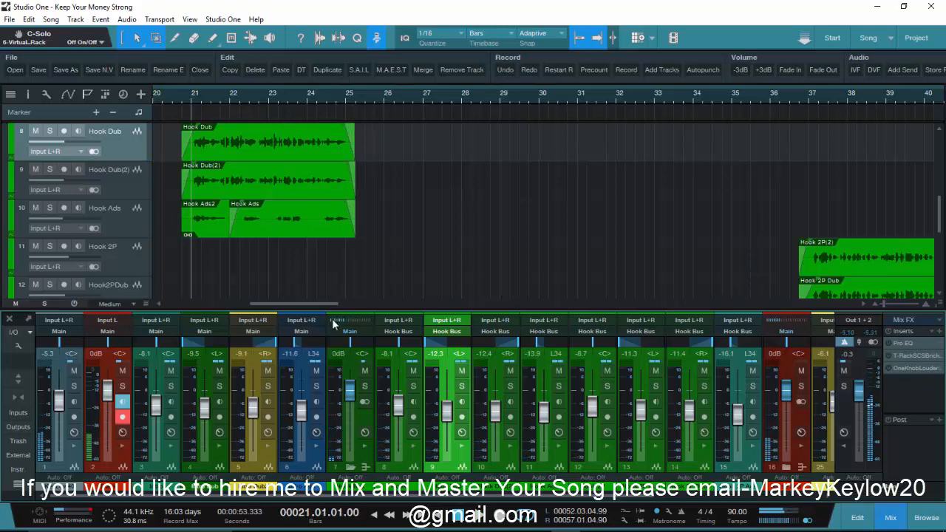
pyautogui.click(846, 444)
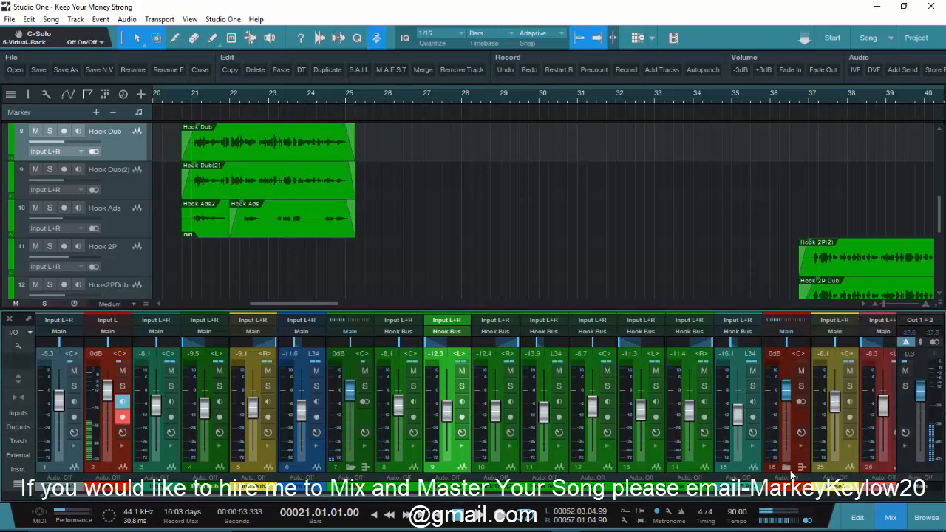
# Step: Expand the Verse Bus folder to examine the Verse channel's inserts and sends, and collapse both again
pyautogui.click(787, 468)
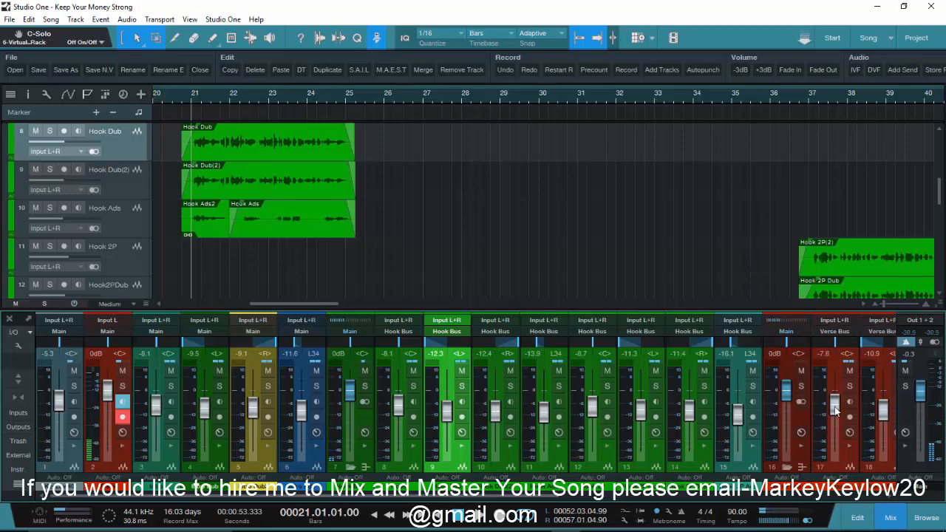
pyautogui.click(849, 444)
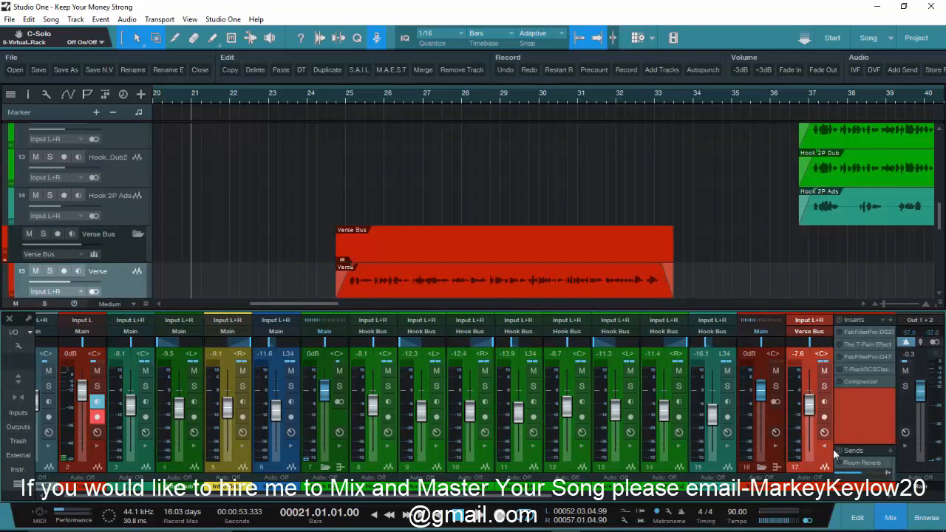
pyautogui.click(824, 446)
pyautogui.click(761, 468)
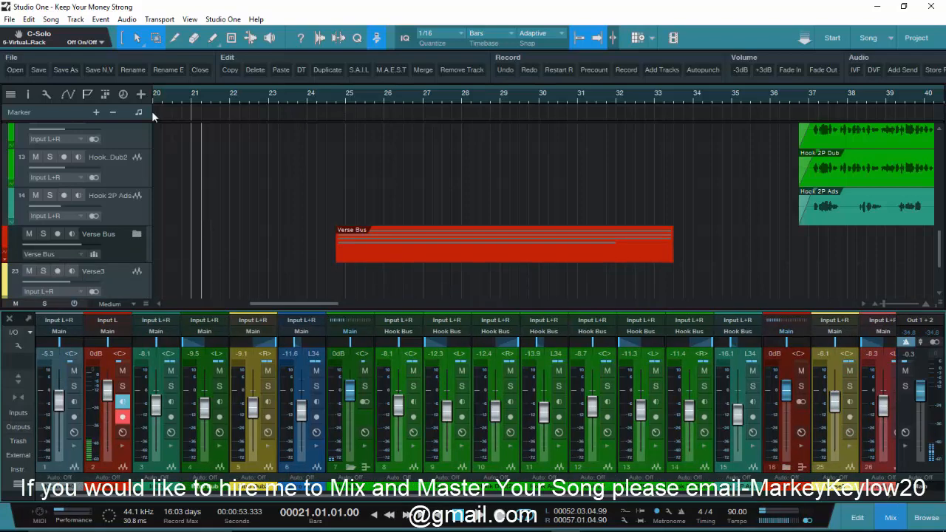
# Step: Delete the remaining second-hook event near bar 33 on the Hook track
pyautogui.scroll(4, 168, 176)
pyautogui.scroll(3, 256, 186)
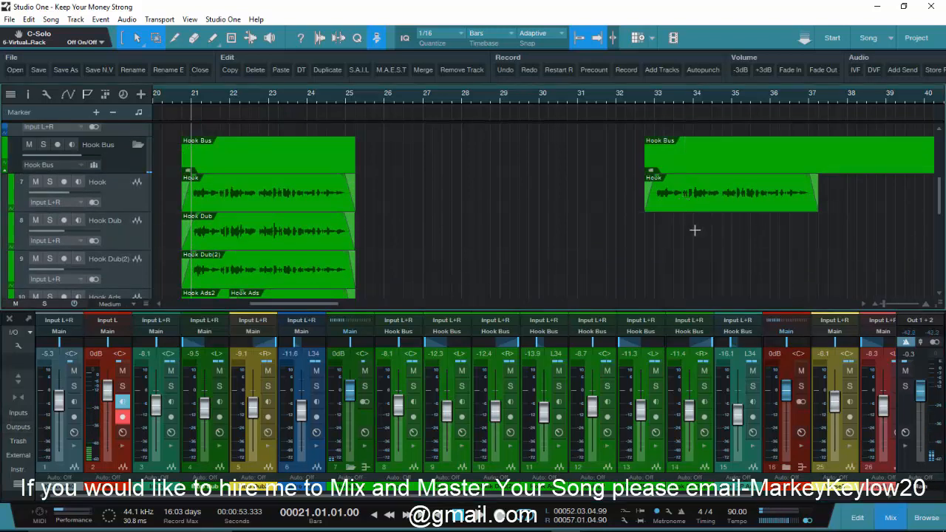
pyautogui.click(681, 184)
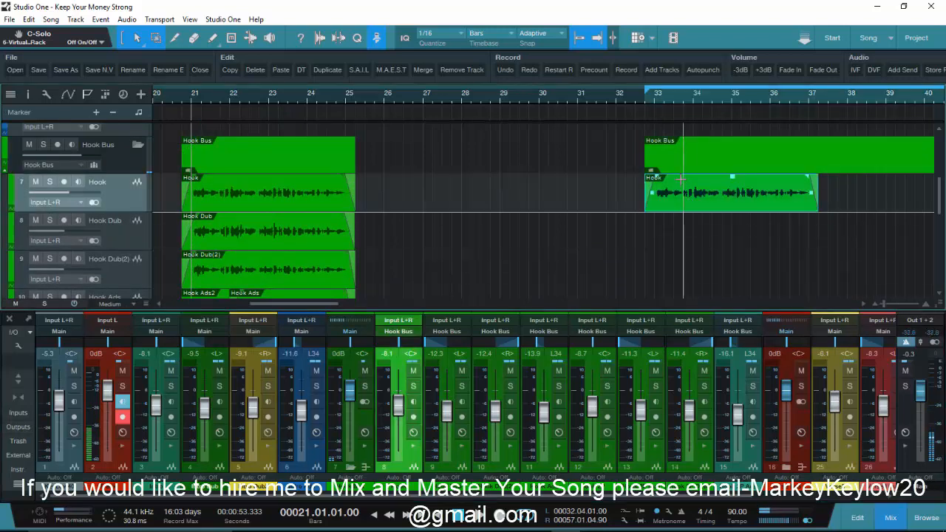
pyautogui.press('Delete')
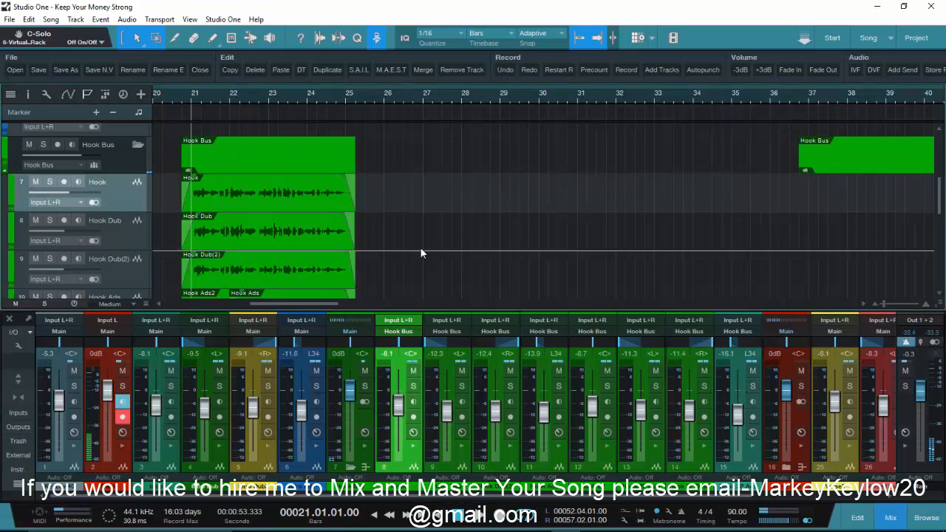
# Step: Duplicate the first hook's complete Hook Bus folder event and move the copy to start at about bar 31
pyautogui.click(225, 168)
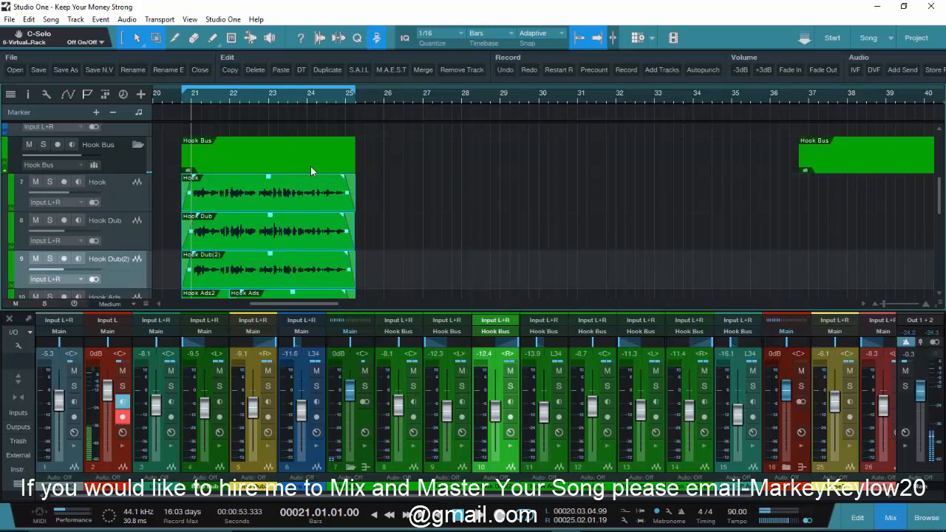
pyautogui.hotkey('ctrl', 'd')
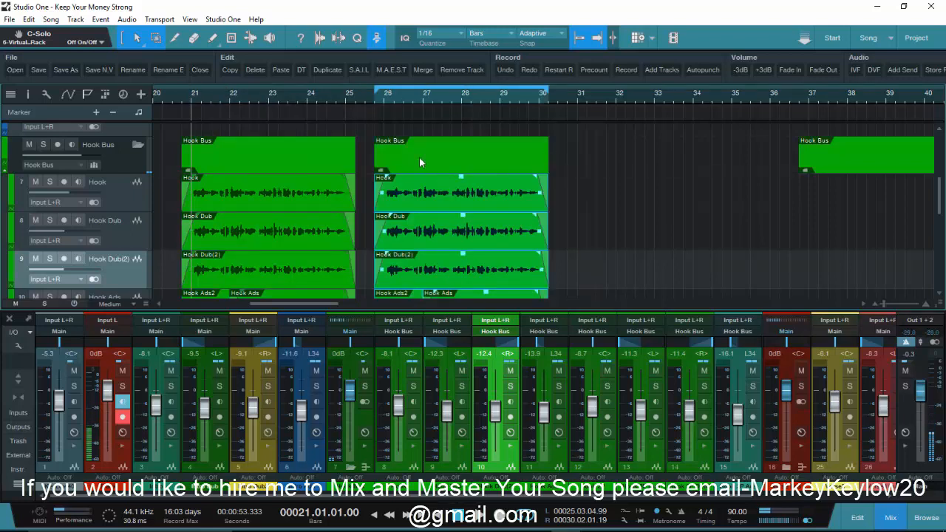
pyautogui.moveTo(422, 159); pyautogui.dragTo(643, 164)
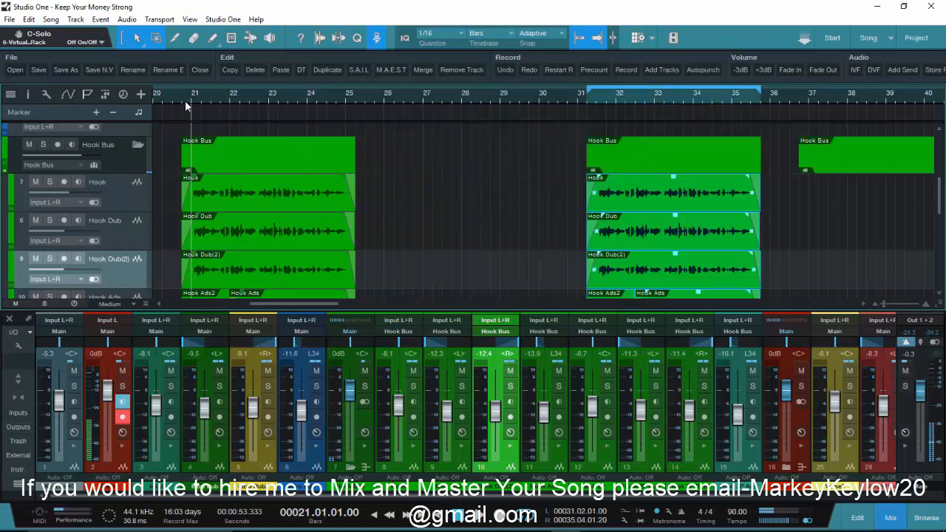
# Step: Play the song repeatedly from the start of bar 21 to examine where the beat lands beneath the first hook
pyautogui.scroll(5, 184, 101)
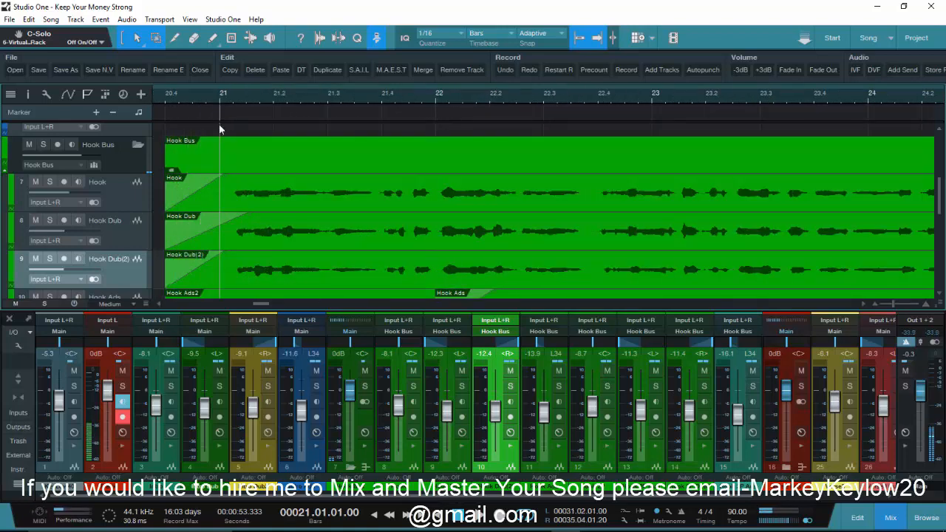
pyautogui.scroll(5, 218, 129)
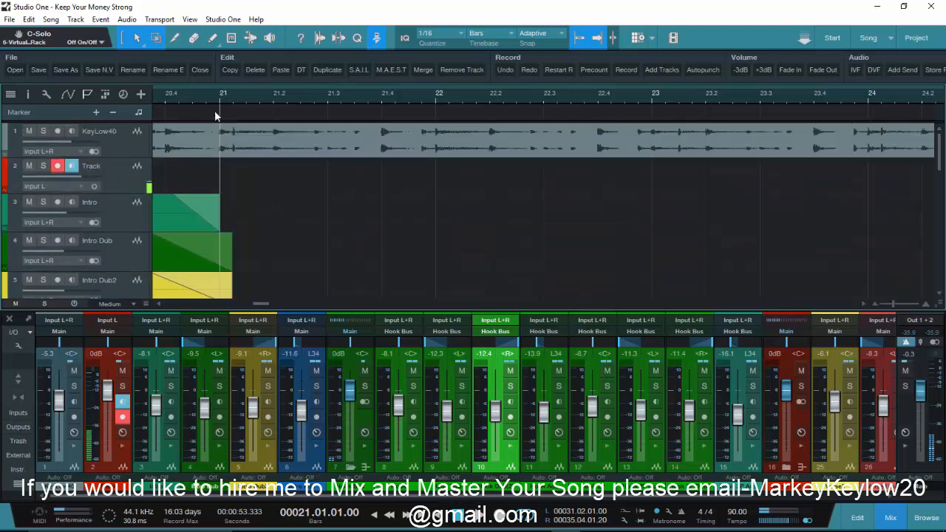
pyautogui.scroll(4, 214, 100)
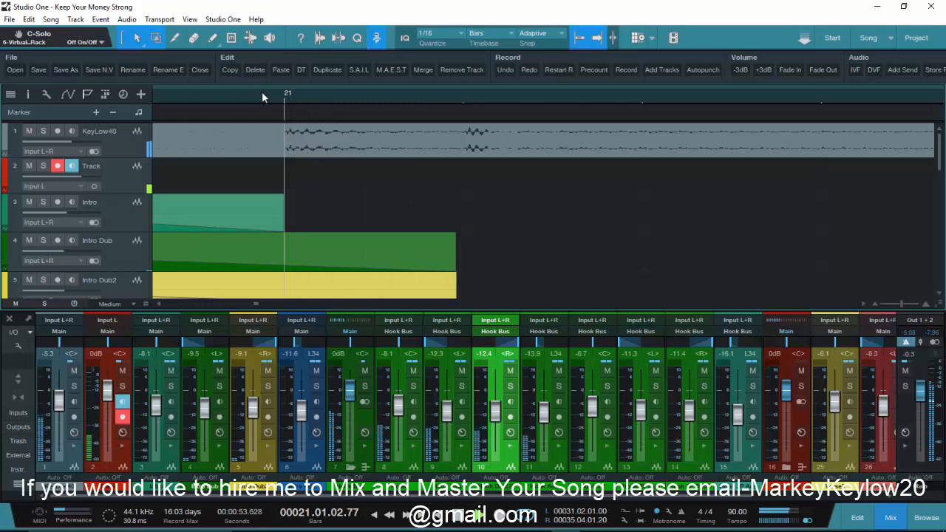
pyautogui.press('space')
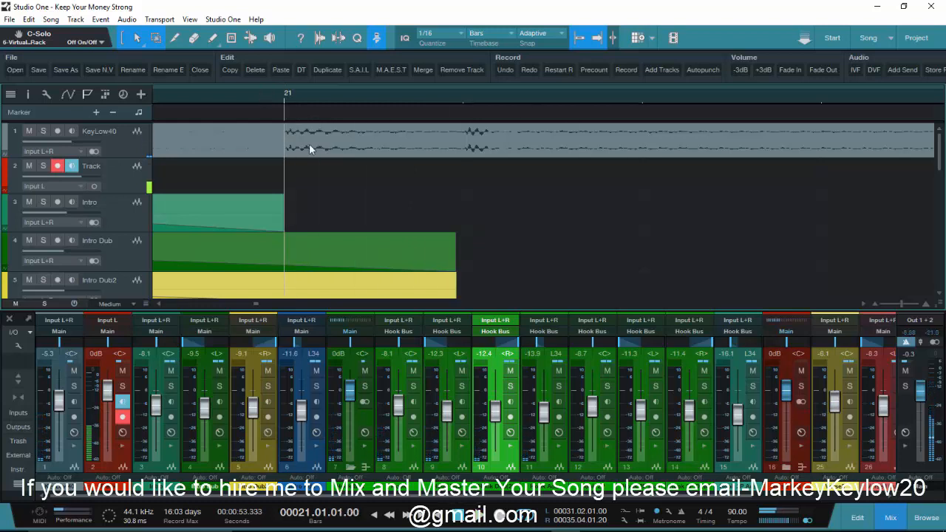
pyautogui.press('space')
pyautogui.press('space')
pyautogui.press('space')
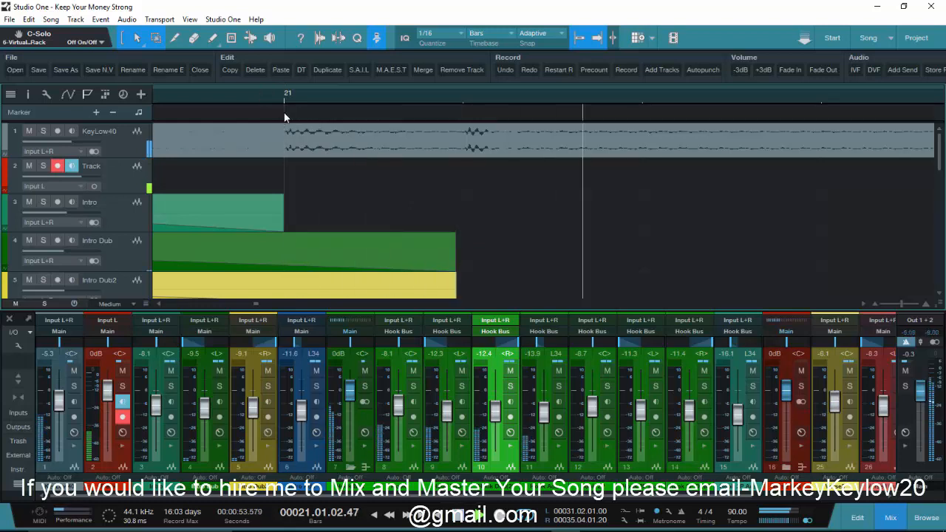
pyautogui.press('space')
# Step: Mute the Hook Bus channel and play the song from bar 21
pyautogui.scroll(-5, 285, 97)
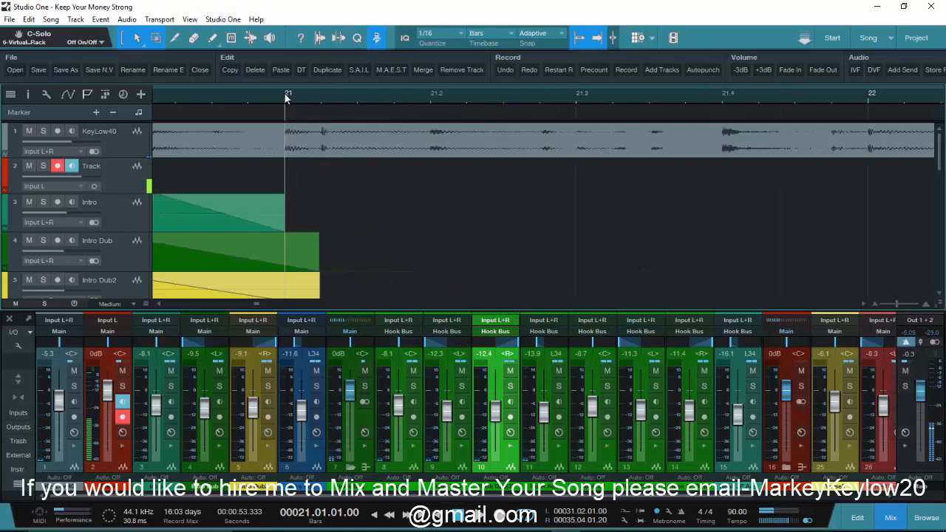
pyautogui.scroll(-2, 285, 97)
pyautogui.scroll(-6, 445, 266)
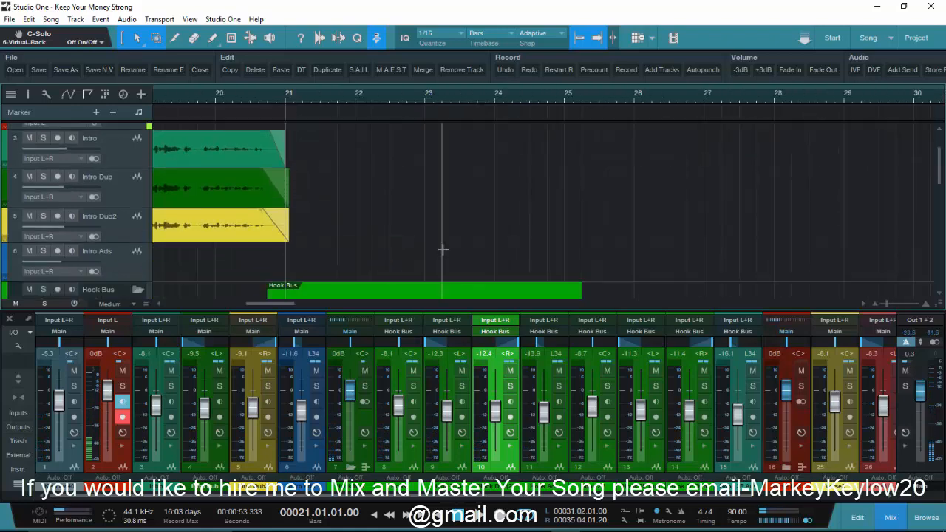
pyautogui.moveTo(250, 305); pyautogui.dragTo(299, 312)
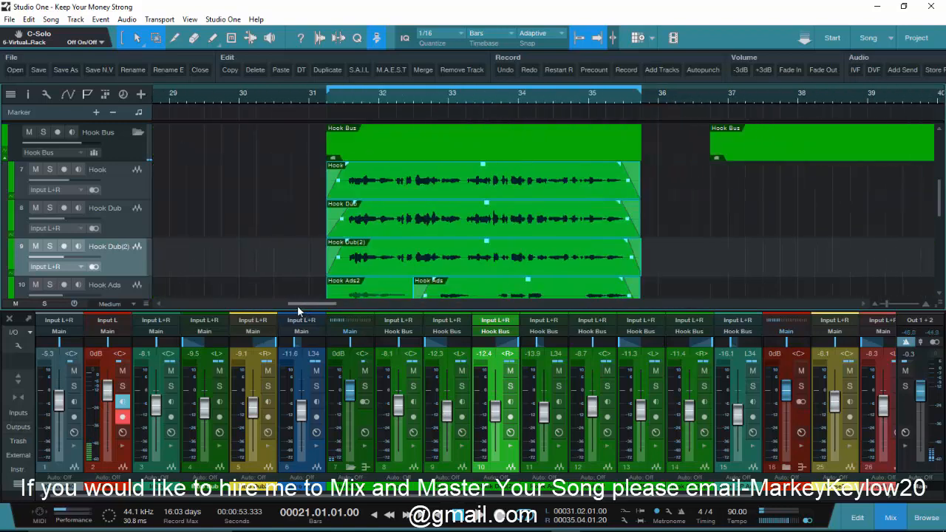
pyautogui.scroll(-5, 850, 259)
pyautogui.scroll(10, 849, 259)
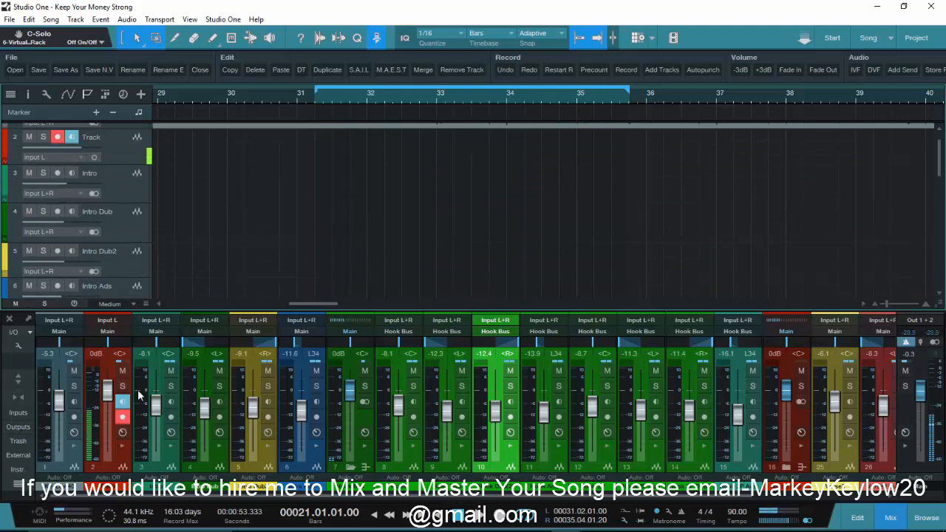
pyautogui.click(364, 372)
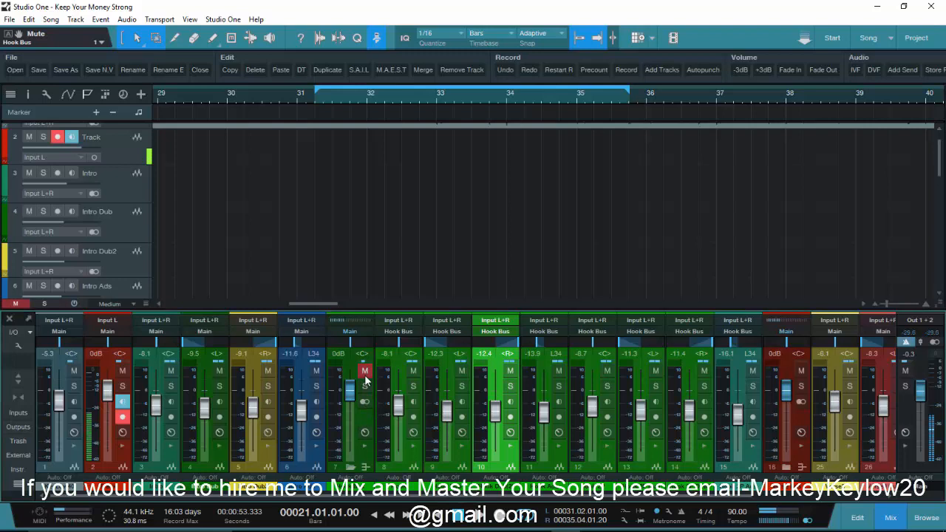
pyautogui.press('space')
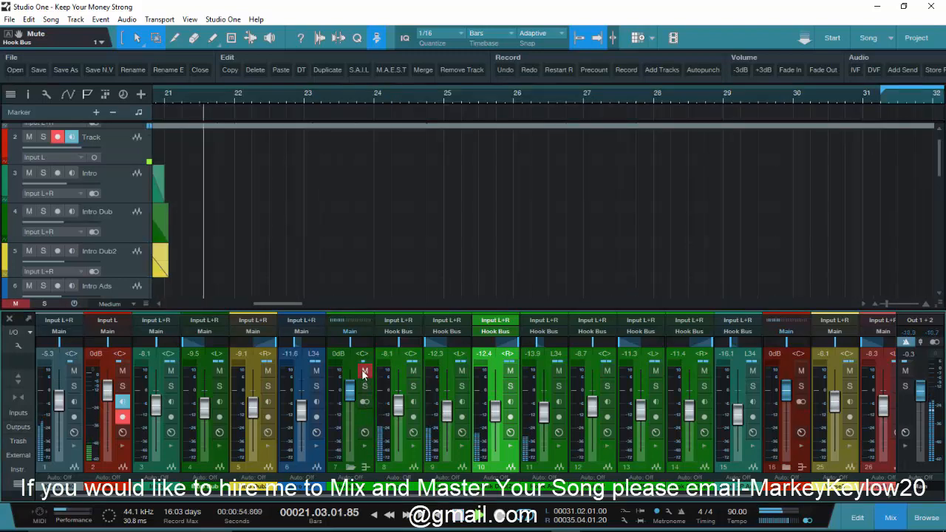
pyautogui.scroll(-3, 278, 250)
pyautogui.press('space')
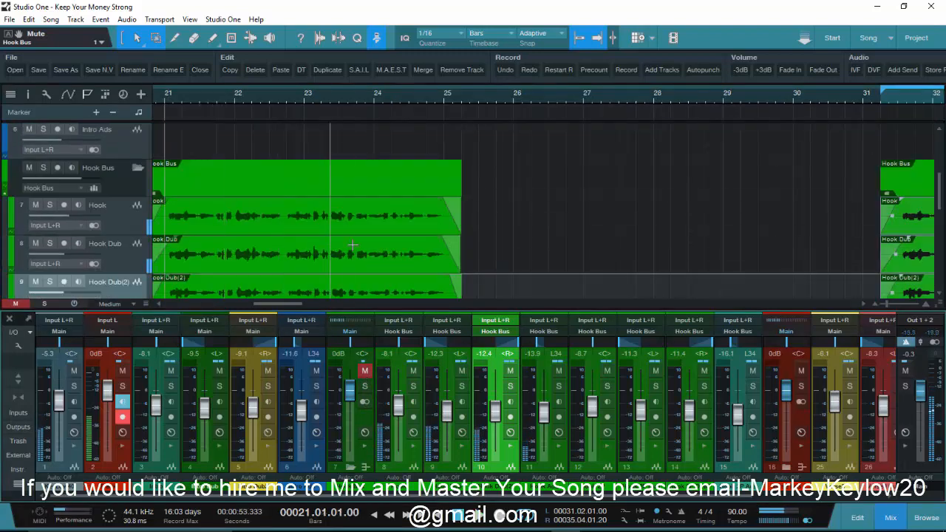
# Step: Unmute the Hook Bus channel and briefly solo and unsolo it
pyautogui.click(364, 372)
pyautogui.click(364, 371)
pyautogui.click(364, 372)
pyautogui.click(365, 386)
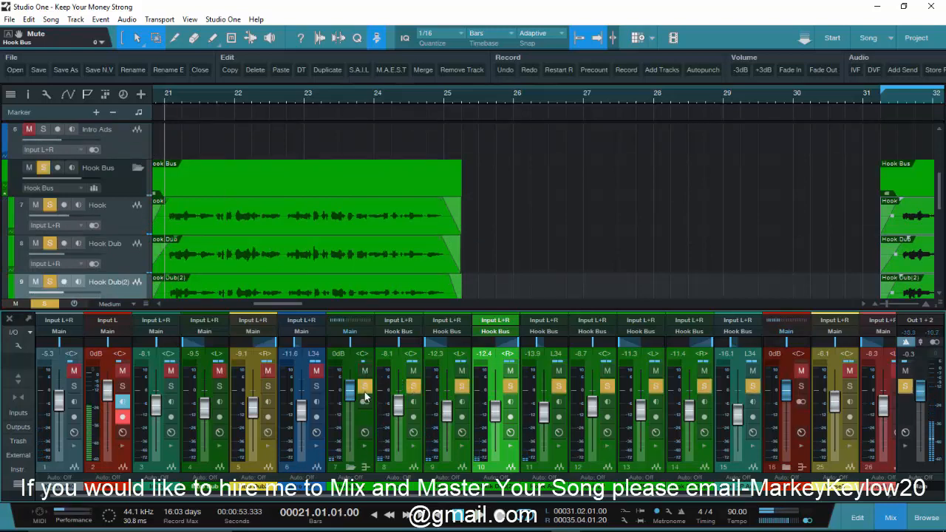
pyautogui.click(364, 386)
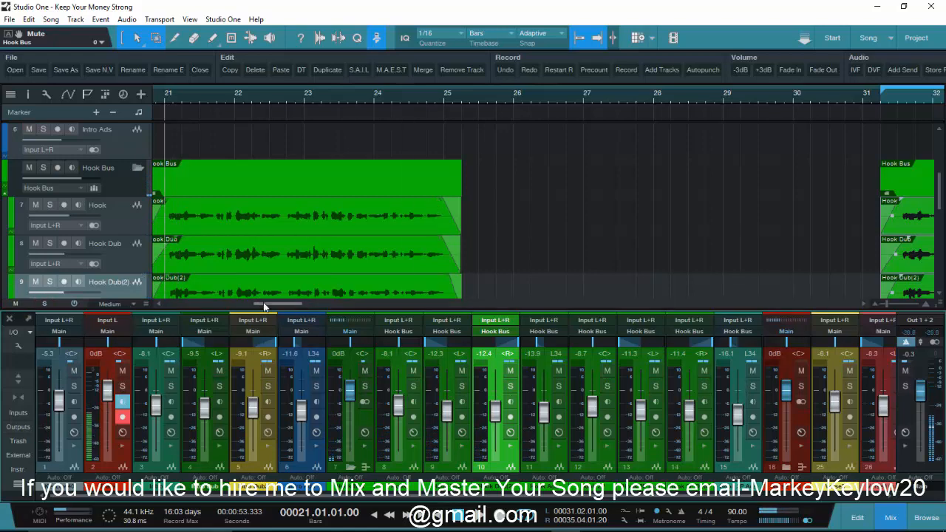
# Step: Play the song from bar 31 beat 4, within the duplicated hook
pyautogui.moveTo(263, 304); pyautogui.dragTo(296, 309)
pyautogui.scroll(5, 698, 258)
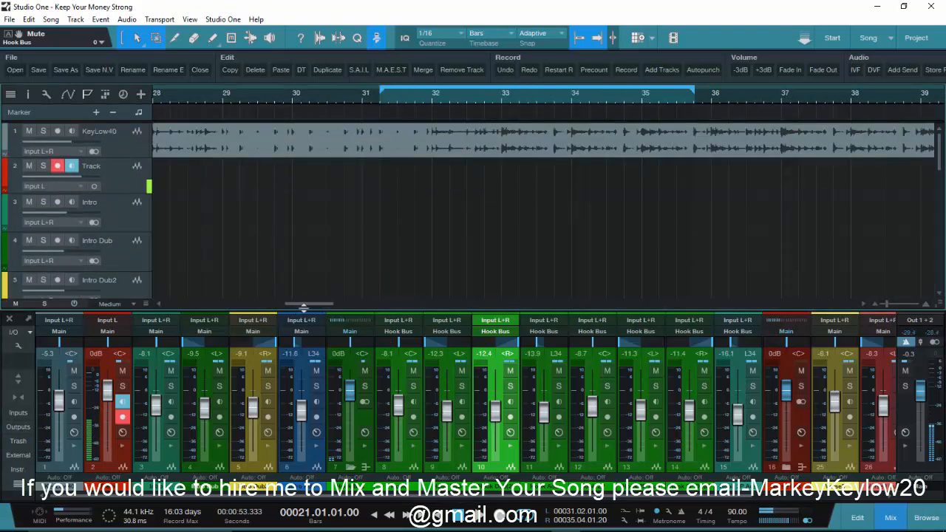
pyautogui.moveTo(302, 306)
pyautogui.mouseDown()
pyautogui.moveTo(252, 306)
pyautogui.moveTo(305, 301)
pyautogui.mouseUp()
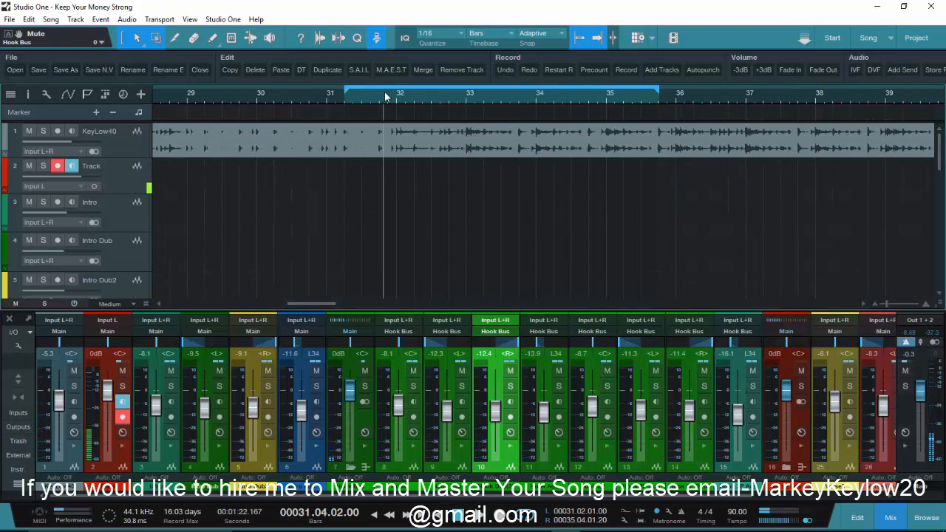
pyautogui.press('space')
pyautogui.press('space')
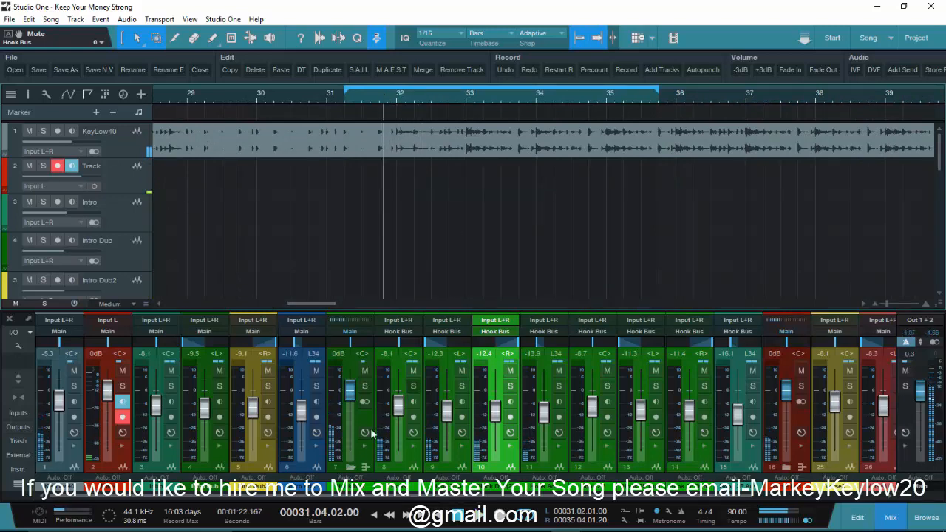
# Step: Mute the Hook Bus channel and replay the beat from bar 31 beat 4
pyautogui.click(364, 370)
pyautogui.press('space')
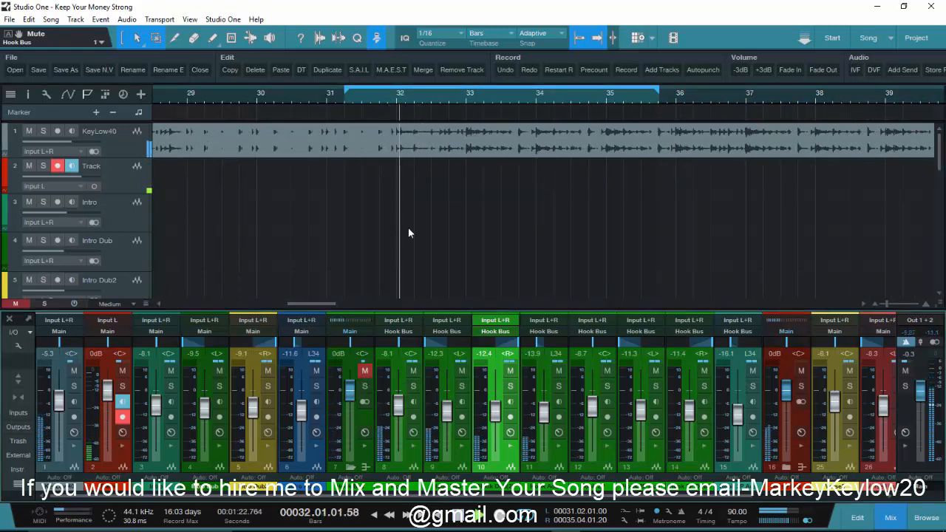
pyautogui.press('space')
pyautogui.press('space')
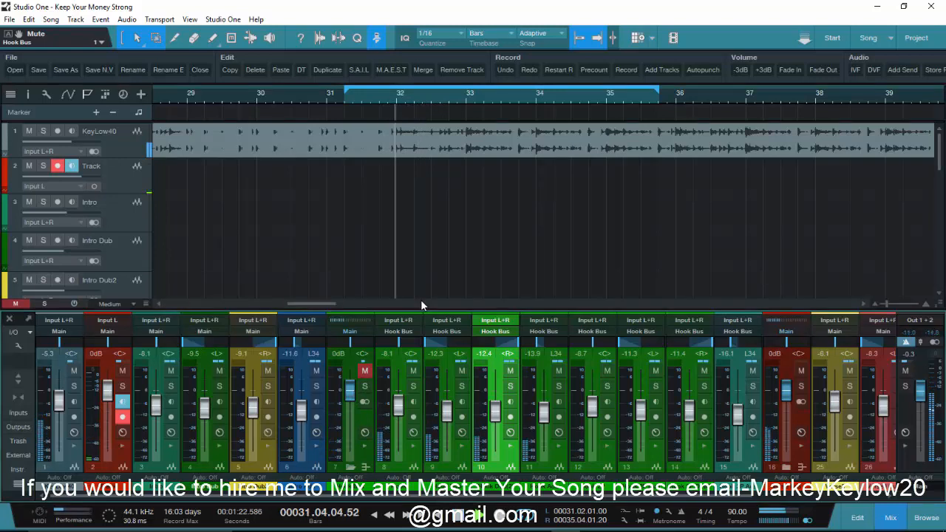
pyautogui.press('space')
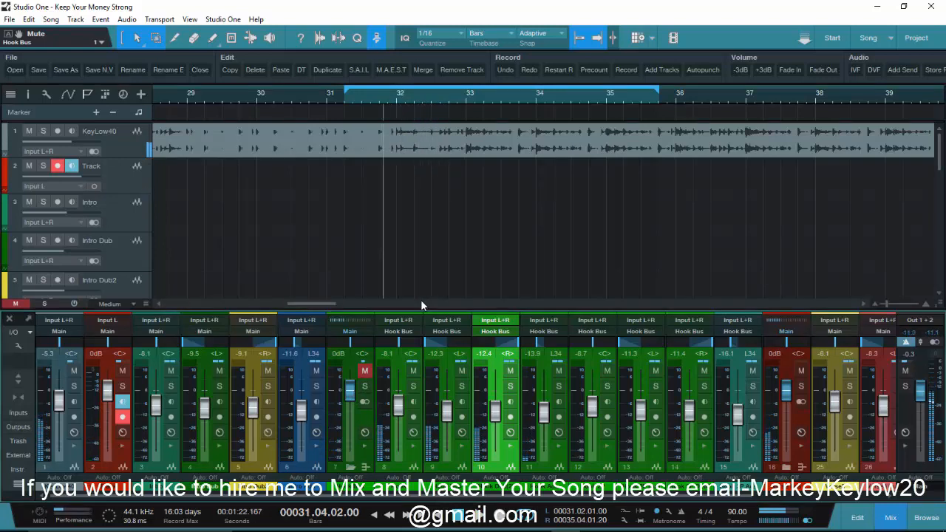
# Step: Replay bar 31 beat 4 with the Hook Bus muted and examine the duplicated hook's events across the Hook tracks
pyautogui.scroll(-5, 413, 269)
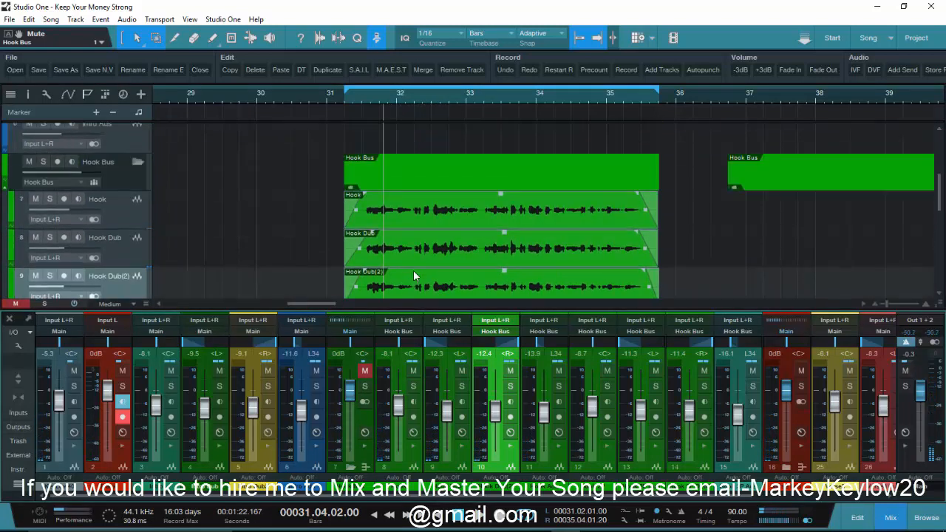
pyautogui.press('space')
pyautogui.scroll(-3, 413, 272)
pyautogui.press('space')
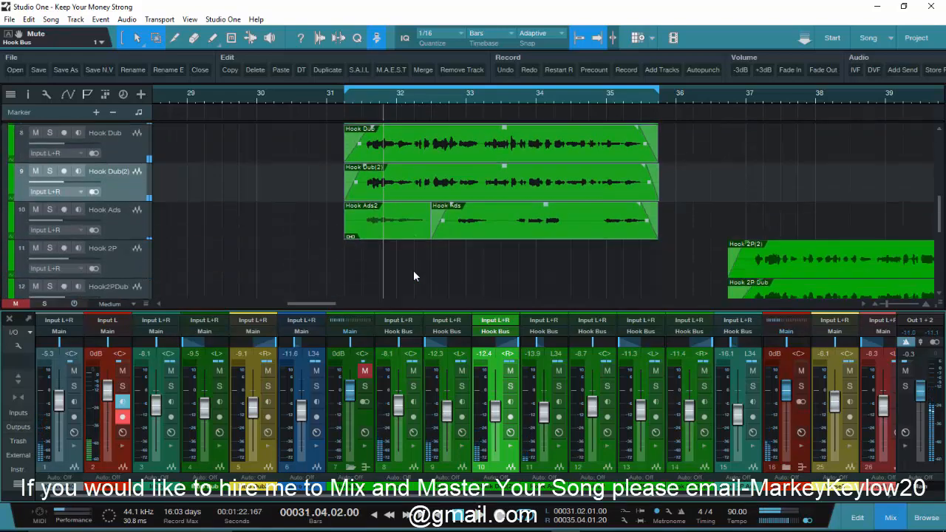
pyautogui.scroll(-3, 413, 270)
pyautogui.scroll(8, 413, 270)
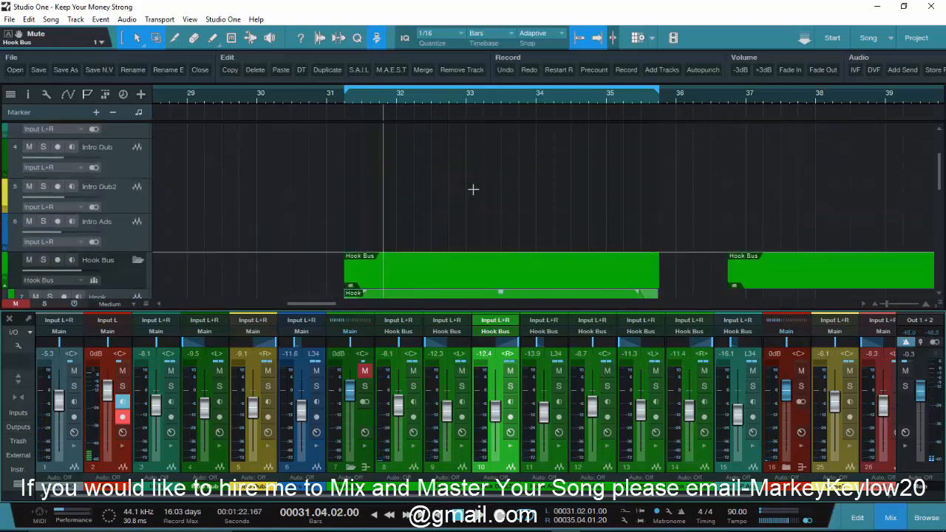
pyautogui.scroll(3, 473, 189)
# Step: Play the beat repeatedly from the start of bar 33 to check it as the second hook's starting point
pyautogui.click(468, 97)
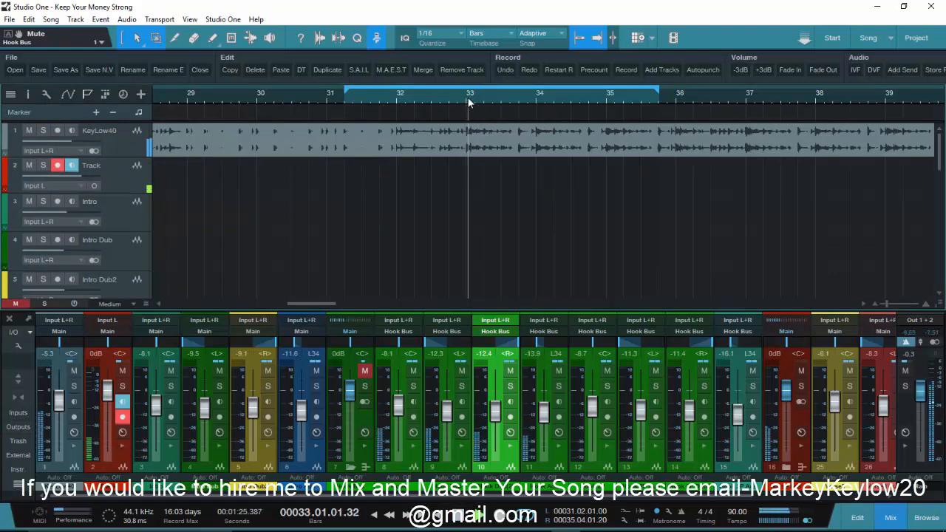
pyautogui.press('space')
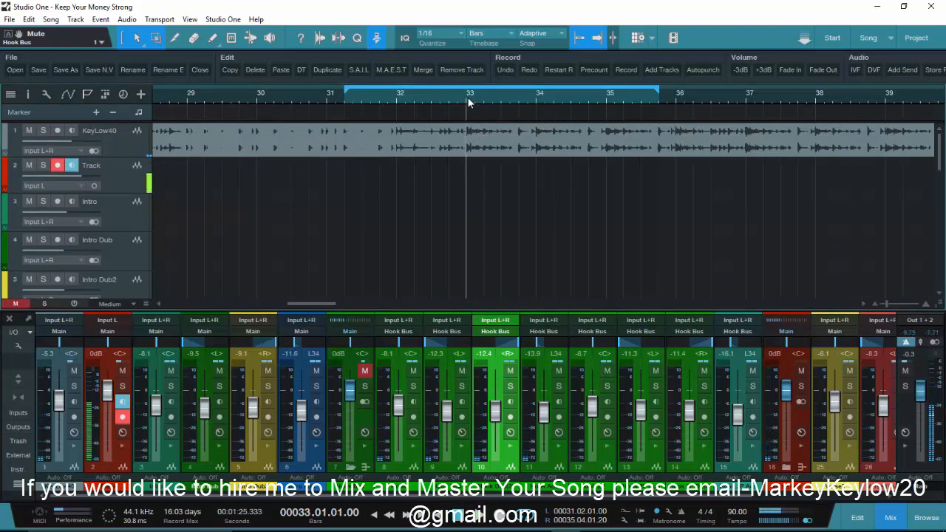
pyautogui.press('space')
pyautogui.press('space')
pyautogui.press('space')
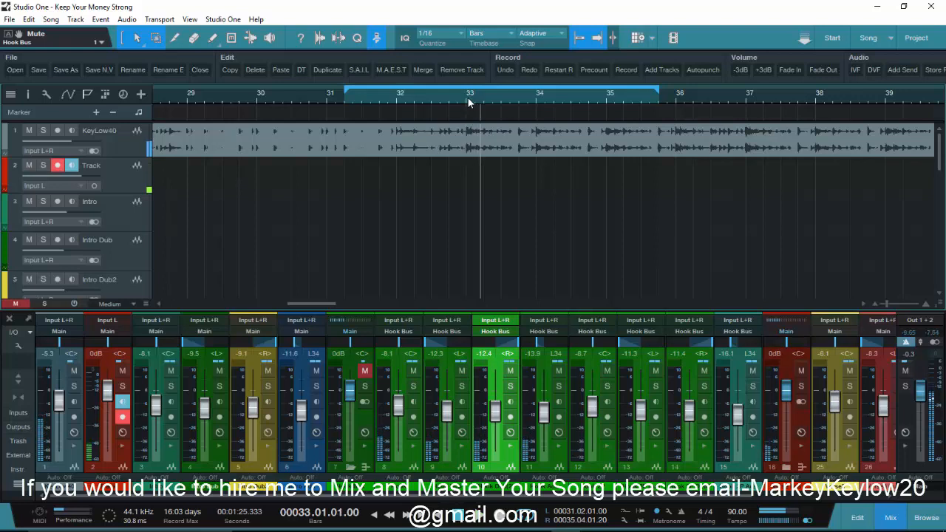
pyautogui.press('space')
# Step: Play the beat beneath the first hook from bar 21 for comparison with bar 33
pyautogui.moveTo(311, 303); pyautogui.dragTo(265, 308)
pyautogui.scroll(-2, 646, 238)
pyautogui.scroll(-2, 646, 238)
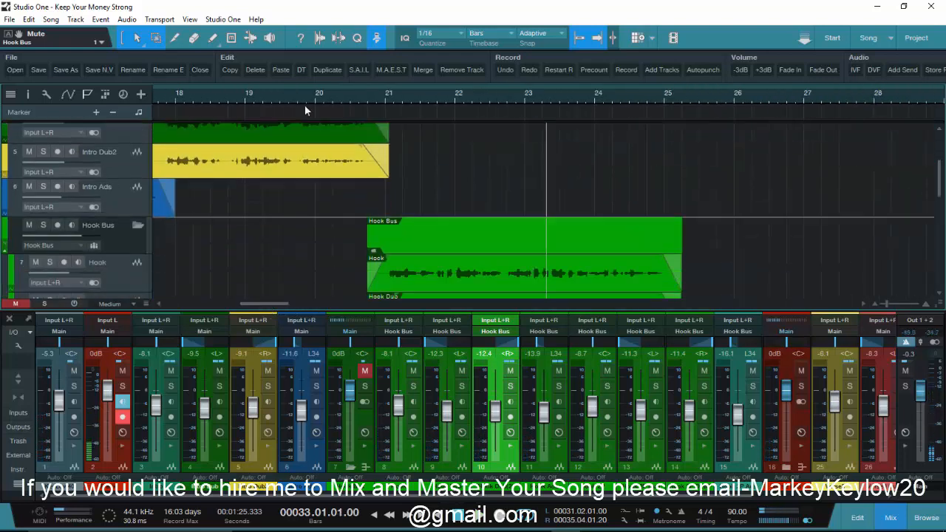
pyautogui.click(387, 99)
pyautogui.press('space')
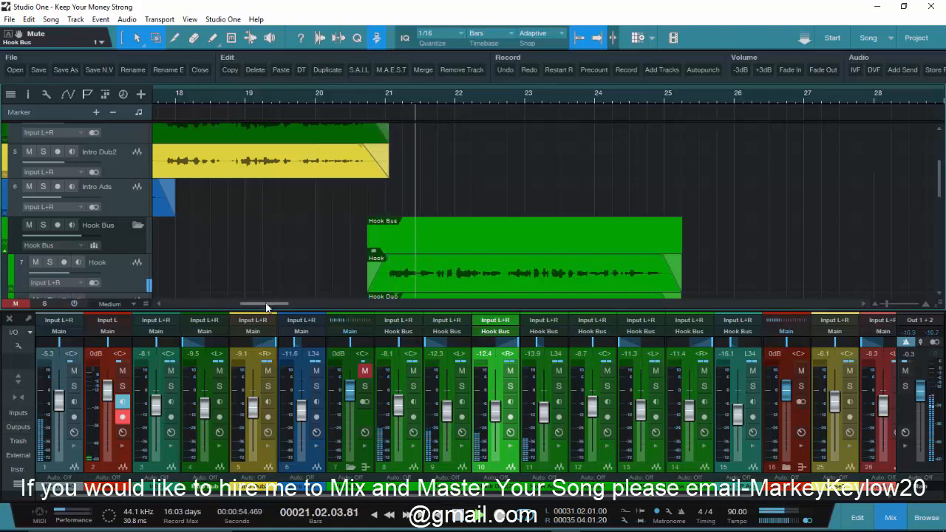
pyautogui.press('space')
# Step: Return to the duplicated hook and play the beat from bar 33 and from bar 32 beat 3
pyautogui.moveTo(266, 308); pyautogui.dragTo(309, 306)
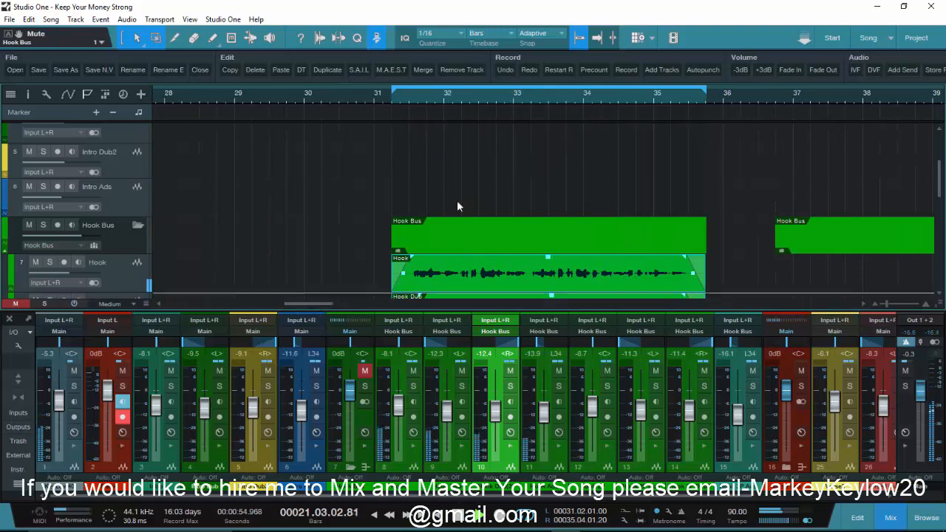
pyautogui.scroll(3, 670, 182)
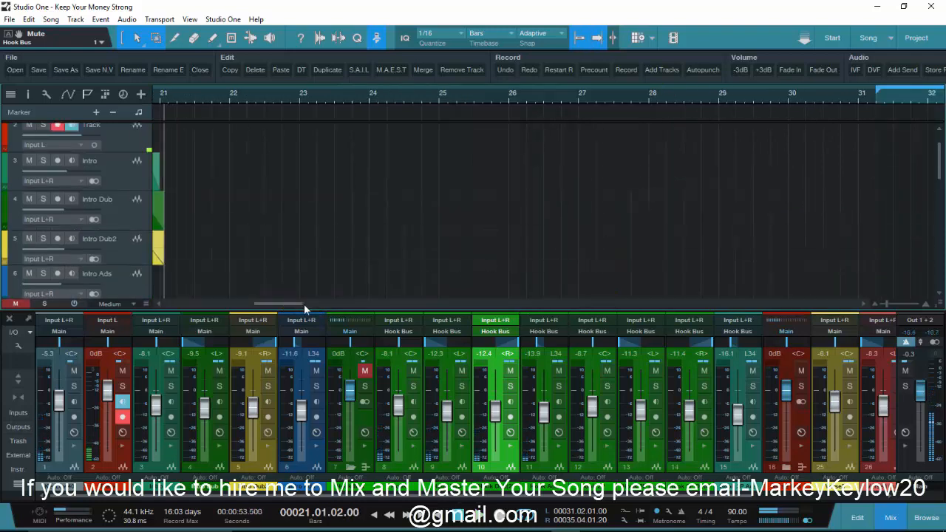
pyautogui.hscroll(-3, 310, 304)
pyautogui.hscroll(3, 313, 303)
pyautogui.scroll(2, 429, 253)
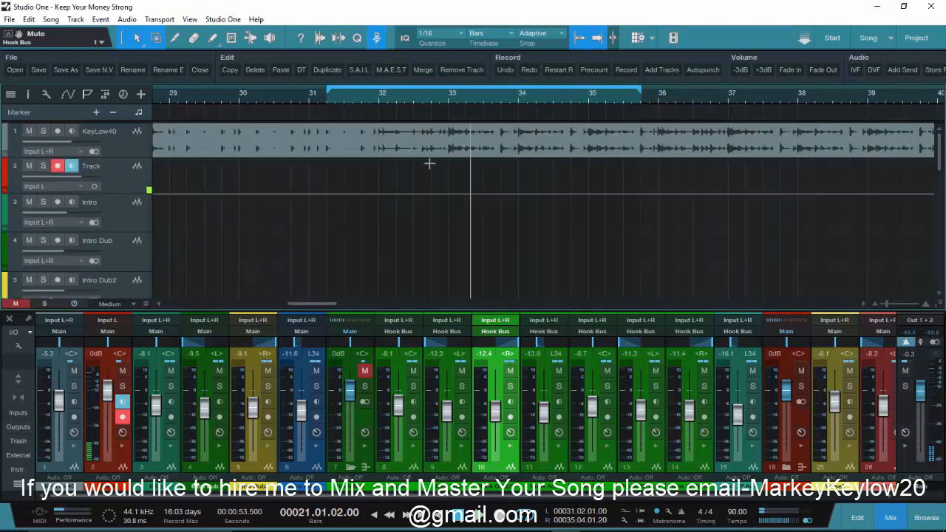
pyautogui.click(447, 99)
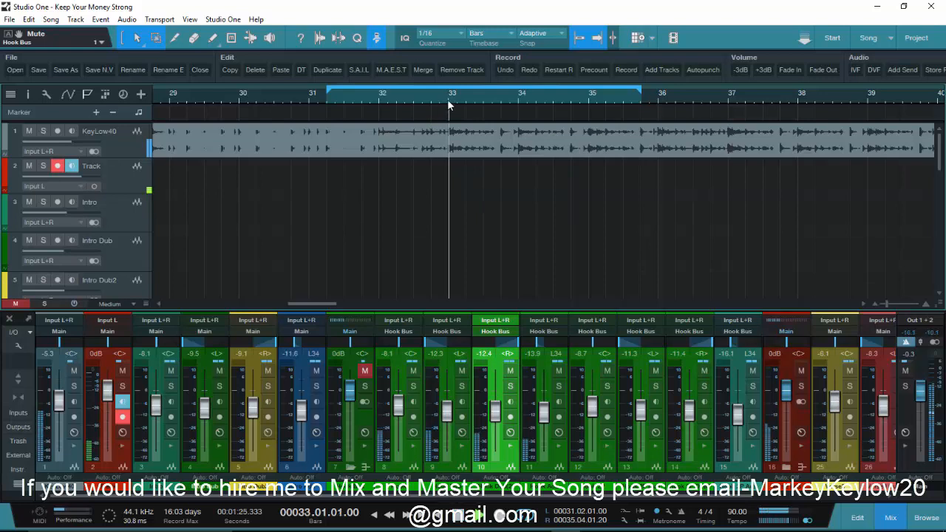
pyautogui.click(412, 92)
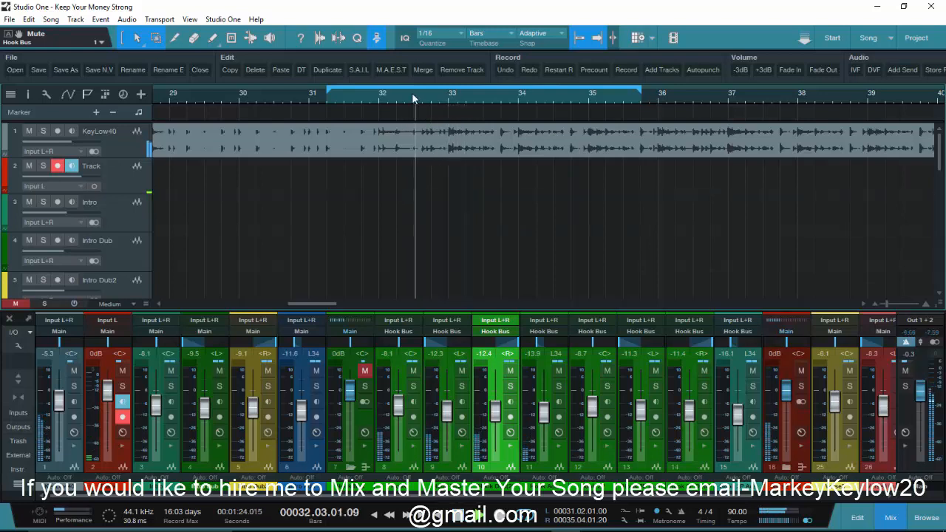
pyautogui.press('space')
# Step: Move the duplicated Hook Bus folder event with all its hook tracks to start at about bar 32 beat 4
pyautogui.scroll(-5, 453, 231)
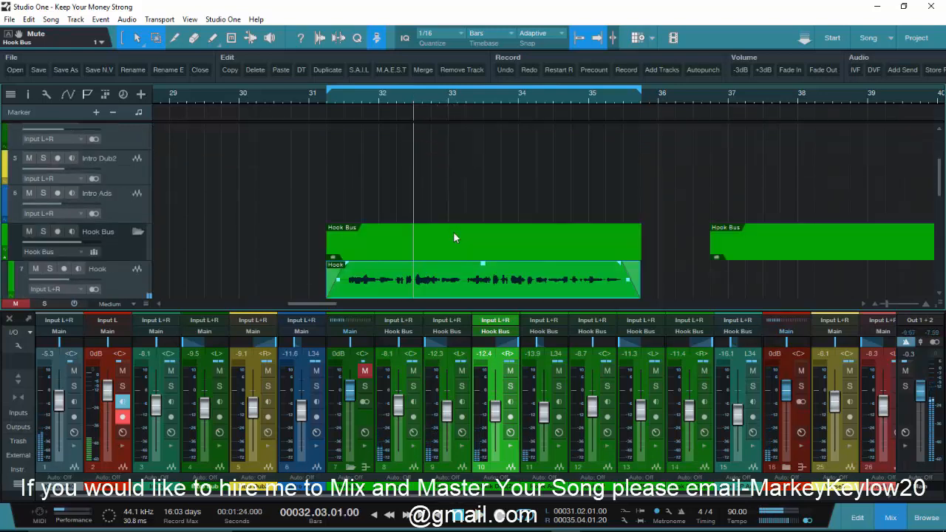
pyautogui.moveTo(393, 145); pyautogui.dragTo(503, 150)
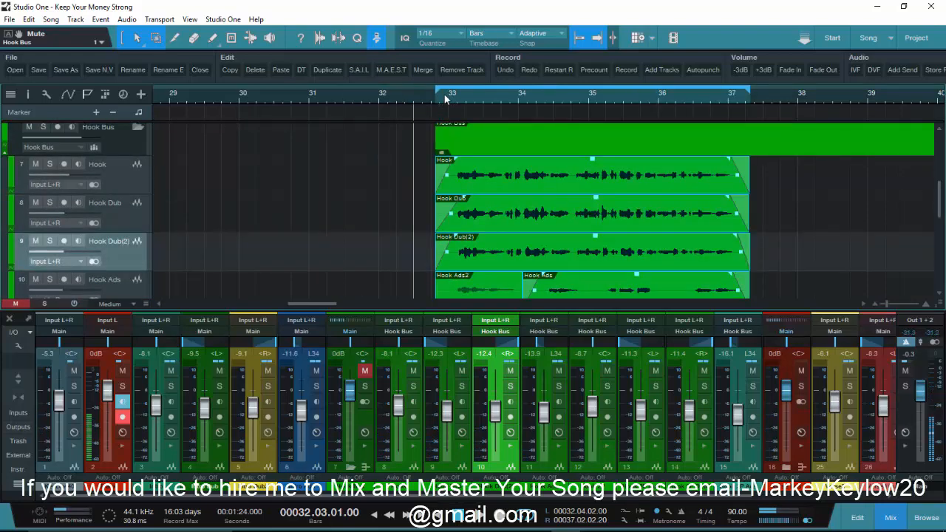
# Step: Turn off Snap To Grid and move the duplicated Hook Bus folder event earlier, starting at about 32.03.03.40
pyautogui.scroll(5, 445, 96)
pyautogui.moveTo(572, 145); pyautogui.dragTo(504, 148)
pyautogui.moveTo(575, 147); pyautogui.dragTo(530, 140)
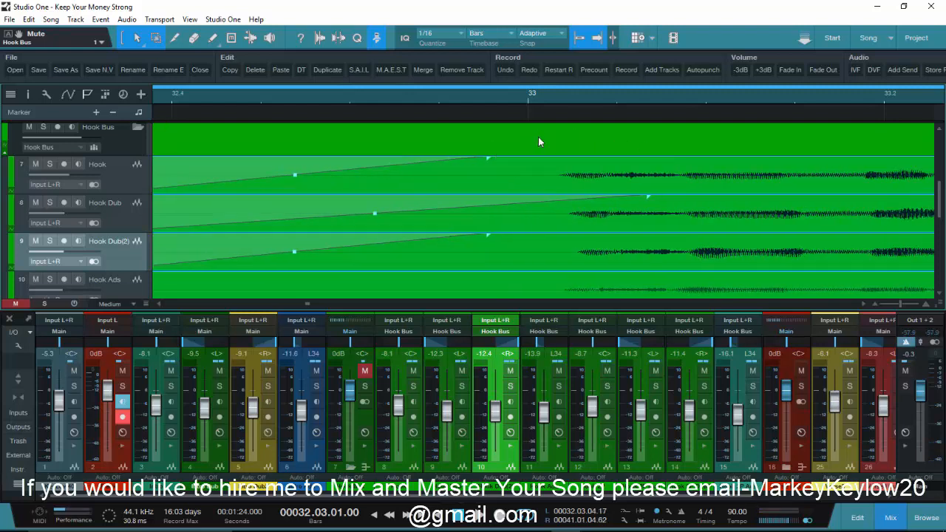
pyautogui.click(543, 37)
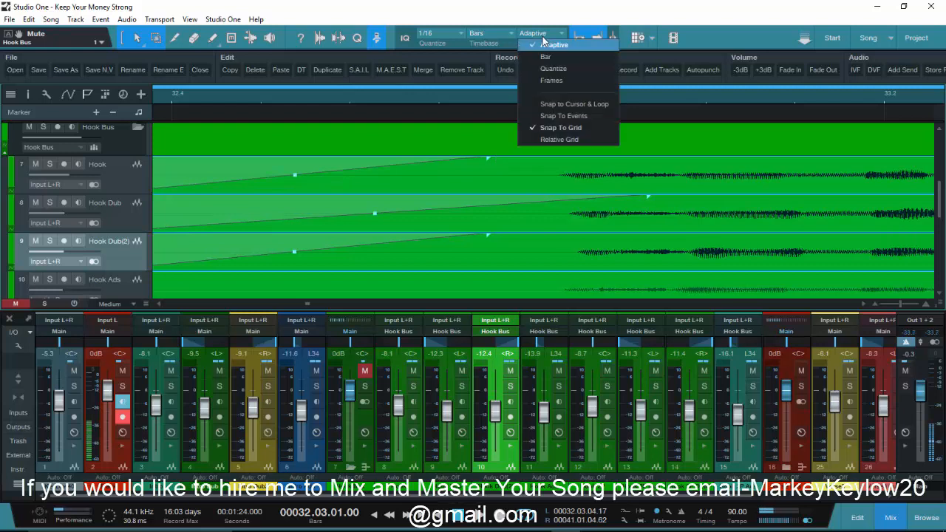
pyautogui.click(560, 127)
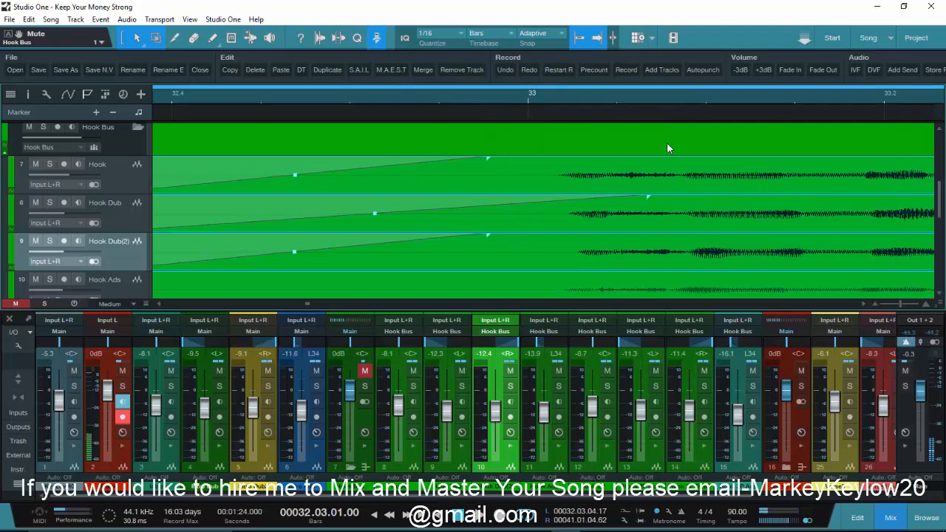
pyautogui.moveTo(628, 153); pyautogui.dragTo(581, 148)
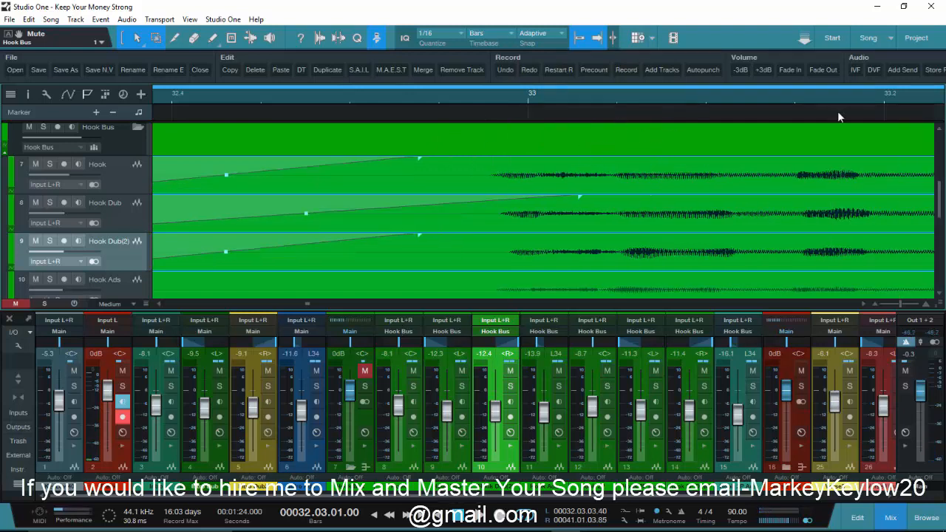
# Step: Play the beat around bar 33 with the hooks muted to check where its first hits fall
pyautogui.moveTo(939, 211); pyautogui.dragTo(940, 186)
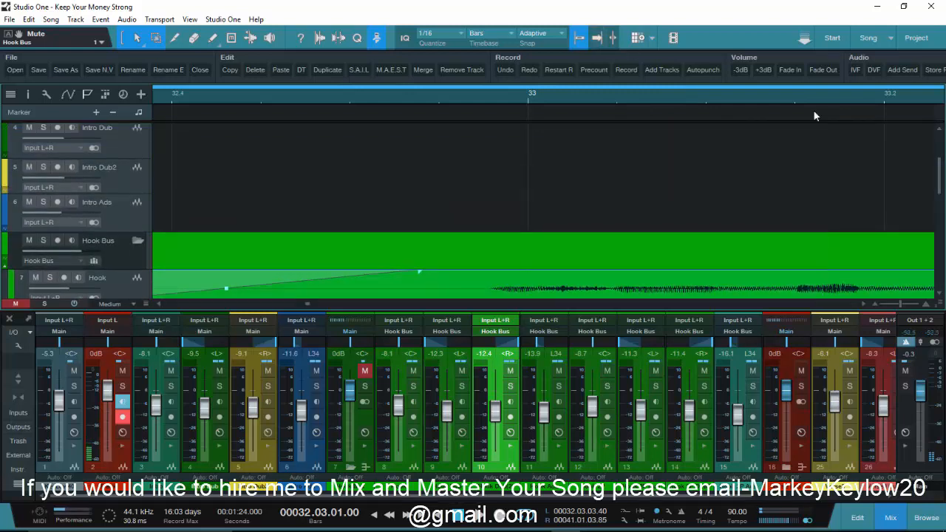
pyautogui.moveTo(939, 184); pyautogui.dragTo(940, 136)
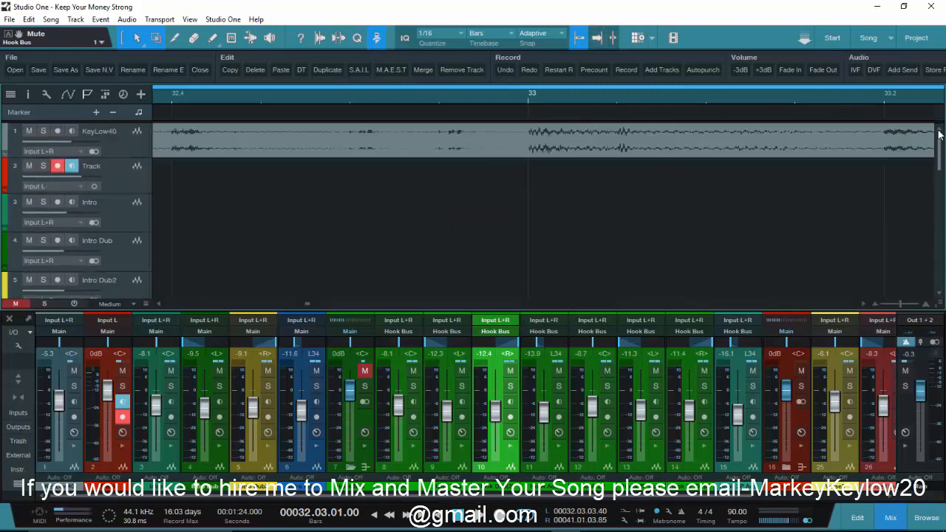
pyautogui.press('space')
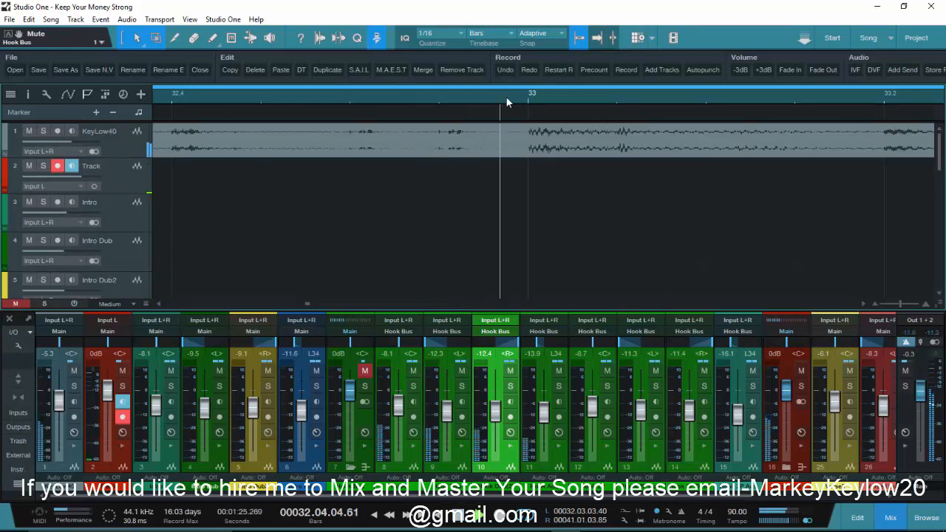
pyautogui.press('space')
pyautogui.press('space')
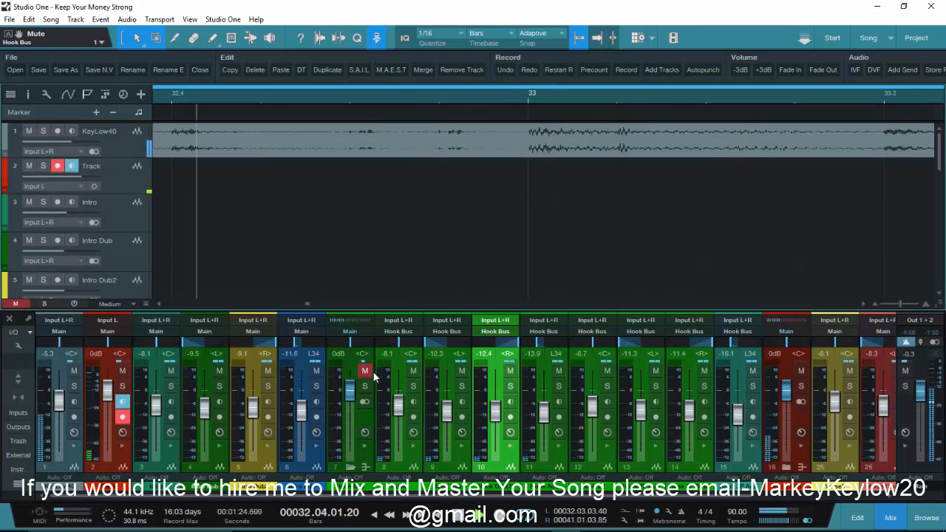
pyautogui.press('space')
# Step: Unmute the Hook Bus channel and play the beat together with the duplicated hook from bar 32 beat 3
pyautogui.click(369, 373)
pyautogui.press('space')
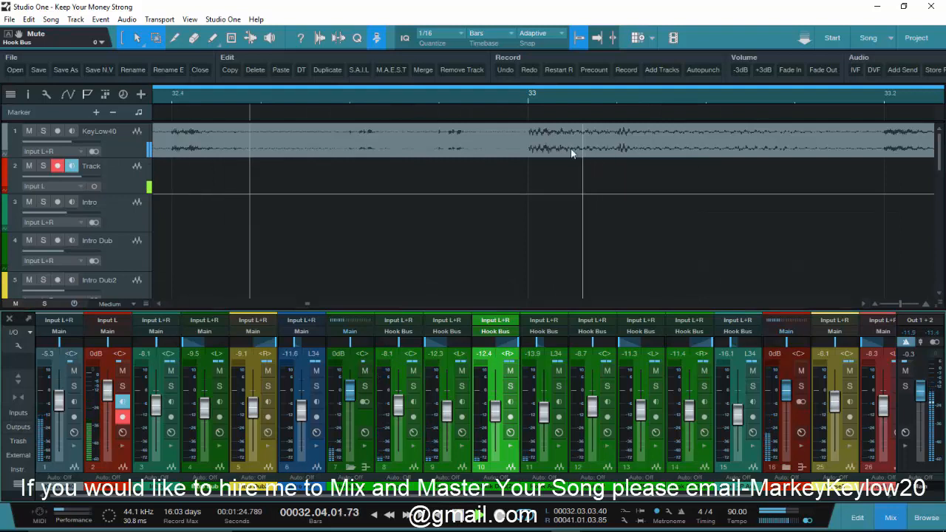
pyautogui.press('space')
# Step: Move the duplicated Hook Bus event slightly later to start at about 32.03.03.68 and play the transition into bar 33
pyautogui.scroll(-4, 596, 205)
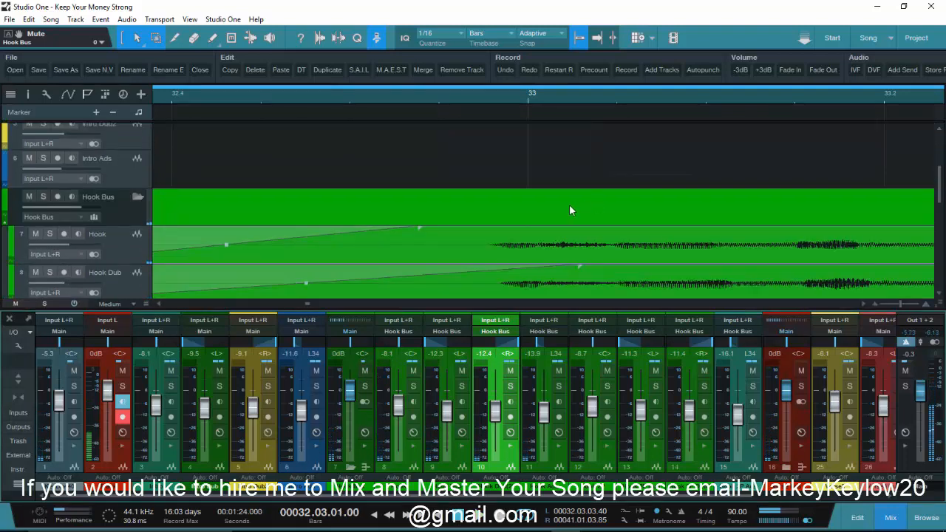
pyautogui.moveTo(569, 207); pyautogui.dragTo(595, 208)
pyautogui.press('space')
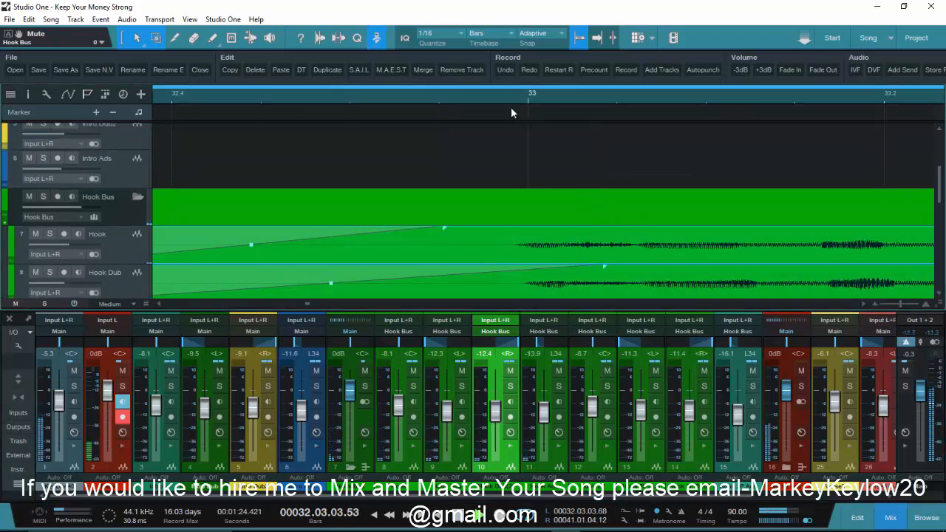
pyautogui.click(463, 91)
pyautogui.click(463, 90)
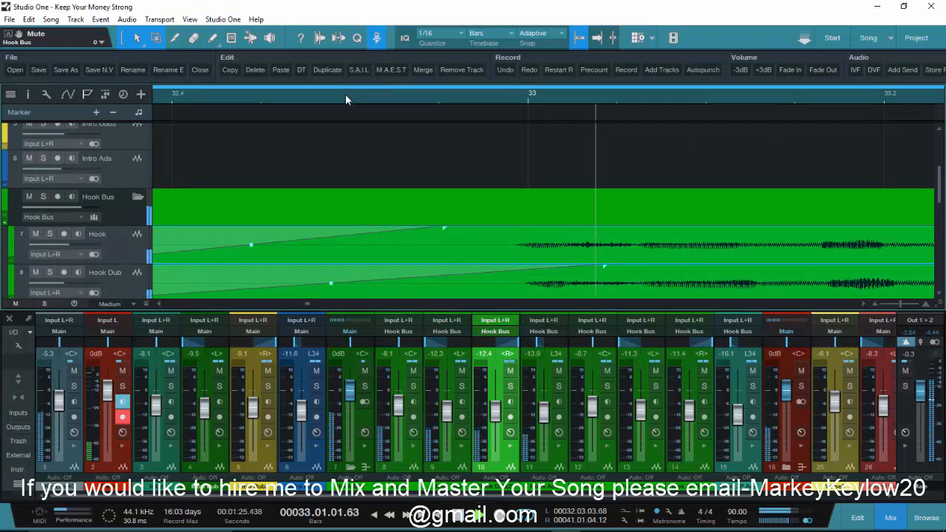
pyautogui.click(272, 101)
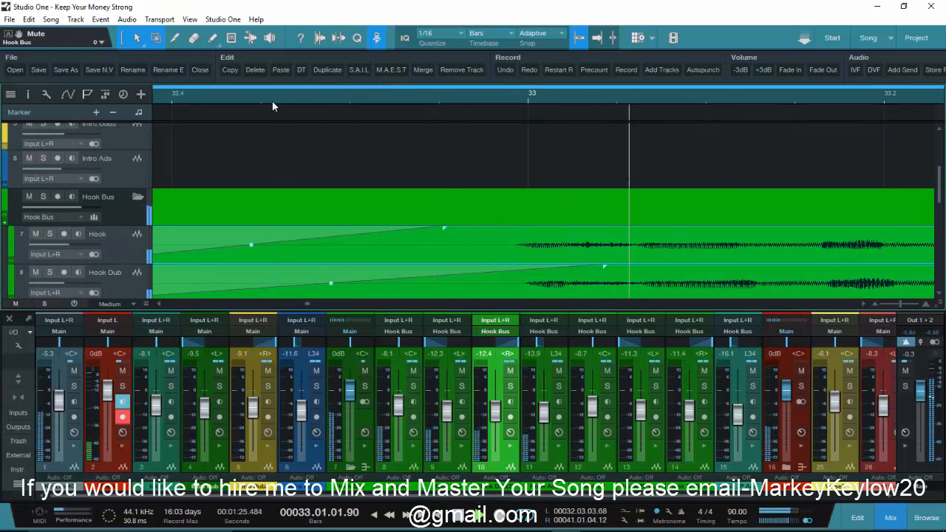
pyautogui.press('space')
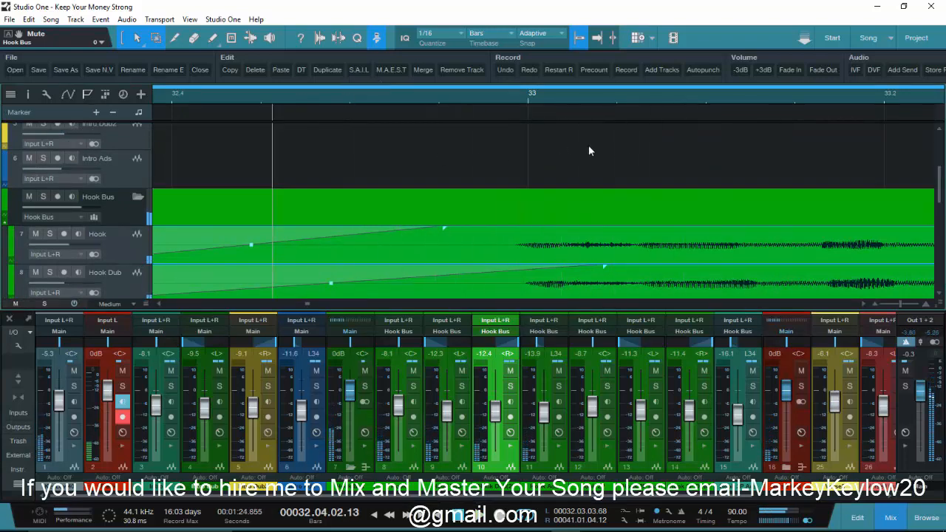
# Step: Move the duplicated Hook Bus event further to start at about 32.03.03.93 and briefly play it against the beat
pyautogui.scroll(-2, 552, 188)
pyautogui.moveTo(510, 142); pyautogui.dragTo(538, 144)
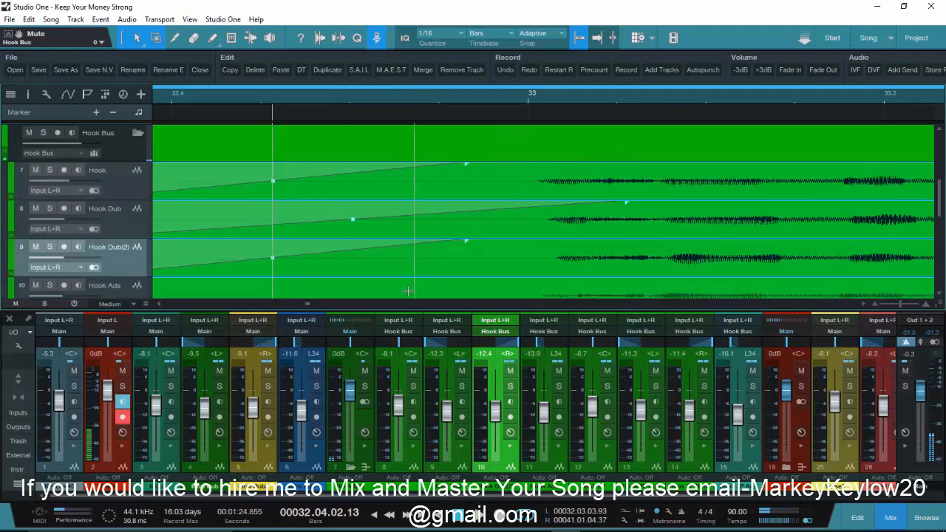
pyautogui.press('space')
pyautogui.press('space')
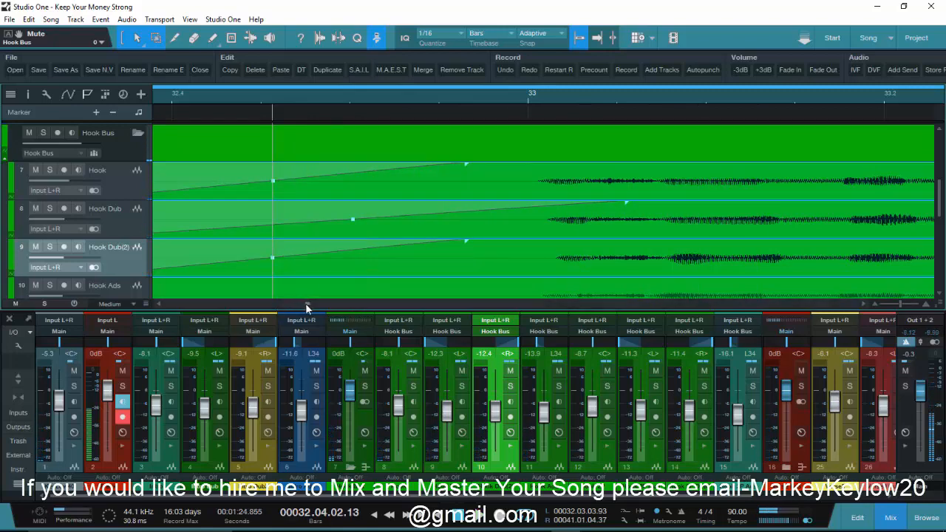
# Step: Go back to the first hook and play the beat and vocals from the start of bar 21
pyautogui.moveTo(306, 303); pyautogui.dragTo(254, 318)
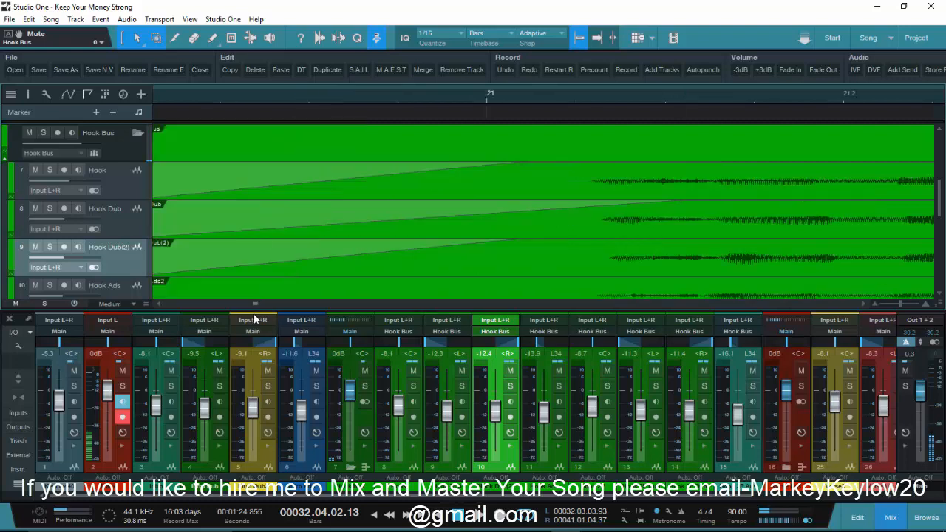
pyautogui.click(863, 303)
pyautogui.click(863, 303)
pyautogui.click(863, 303)
pyautogui.click(863, 303)
pyautogui.scroll(5, 634, 132)
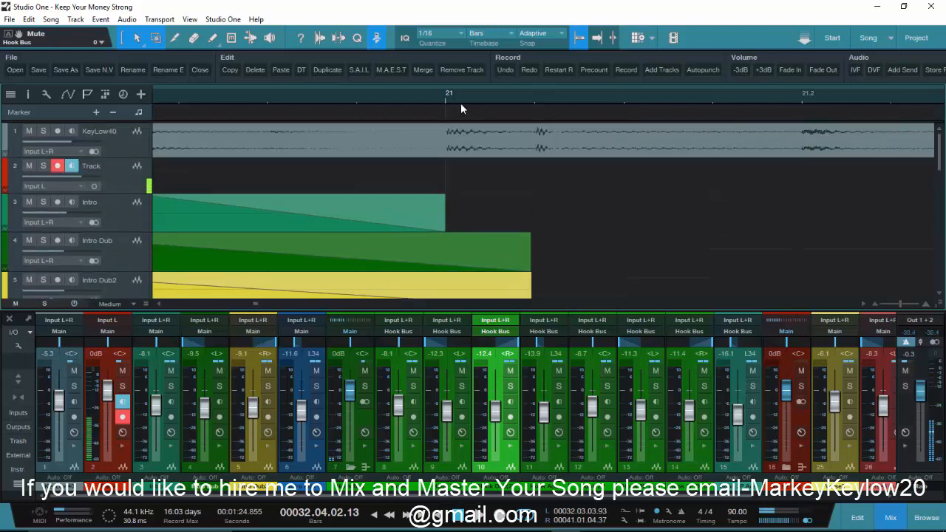
pyautogui.click(446, 101)
pyautogui.press('space')
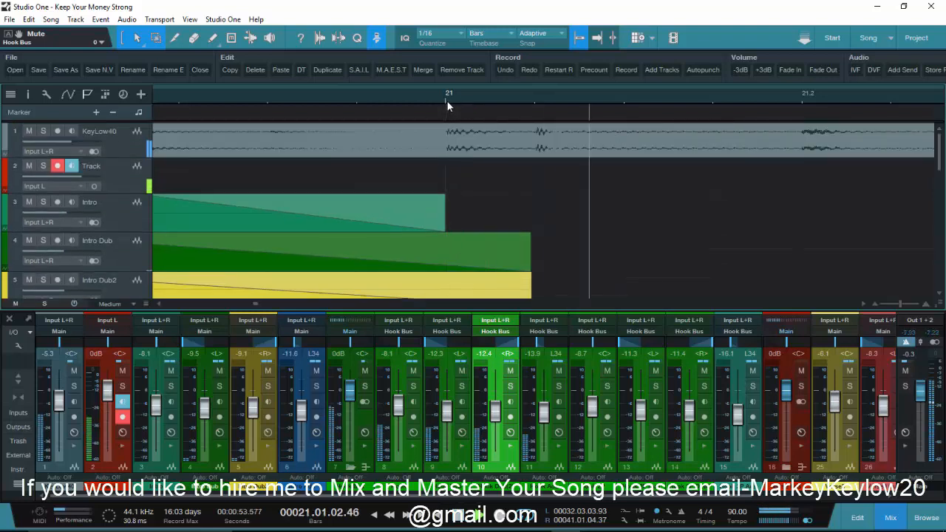
pyautogui.press('space')
pyautogui.press('space')
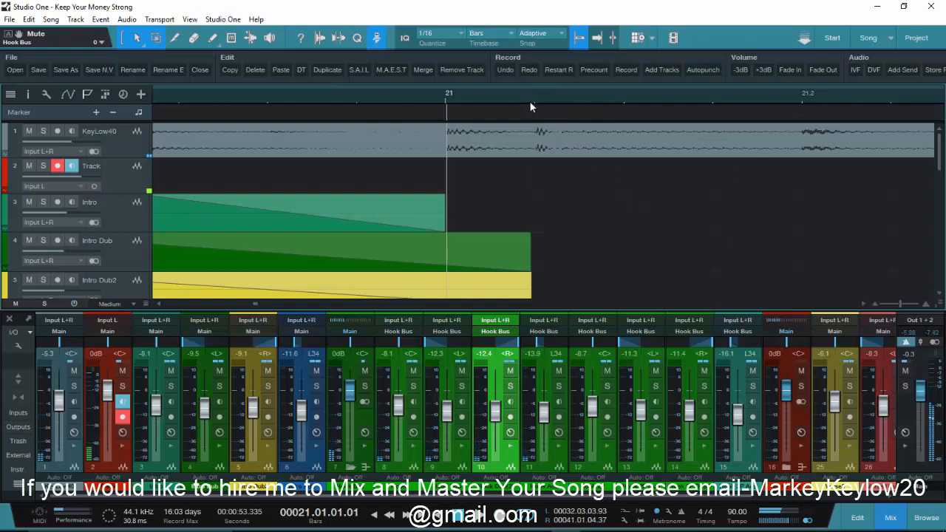
# Step: Play repeatedly from about 21.01.01.99 and compare that position with where the first hook's vocal waveforms begin
pyautogui.click(533, 101)
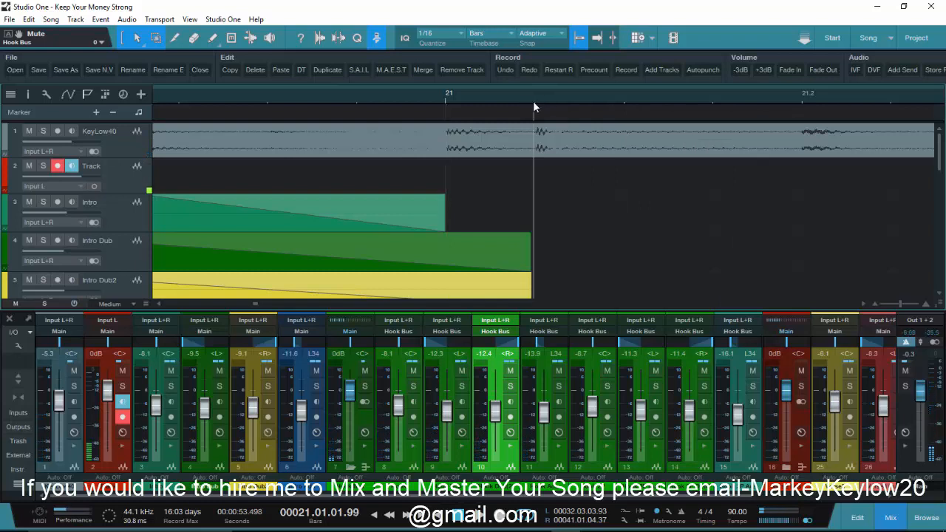
pyautogui.press('space')
pyautogui.press('space')
pyautogui.press('space')
pyautogui.press('space')
pyautogui.press('space')
pyautogui.press('space')
pyautogui.press('space')
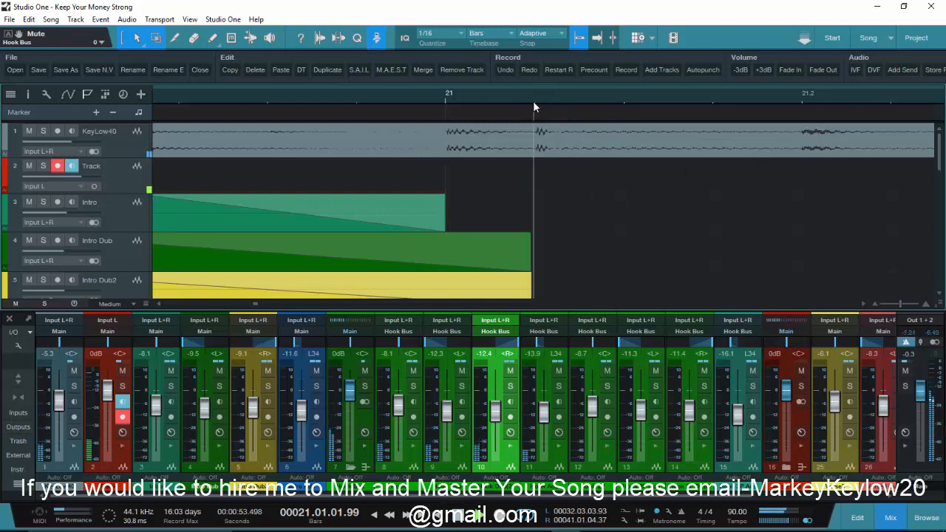
pyautogui.press('space')
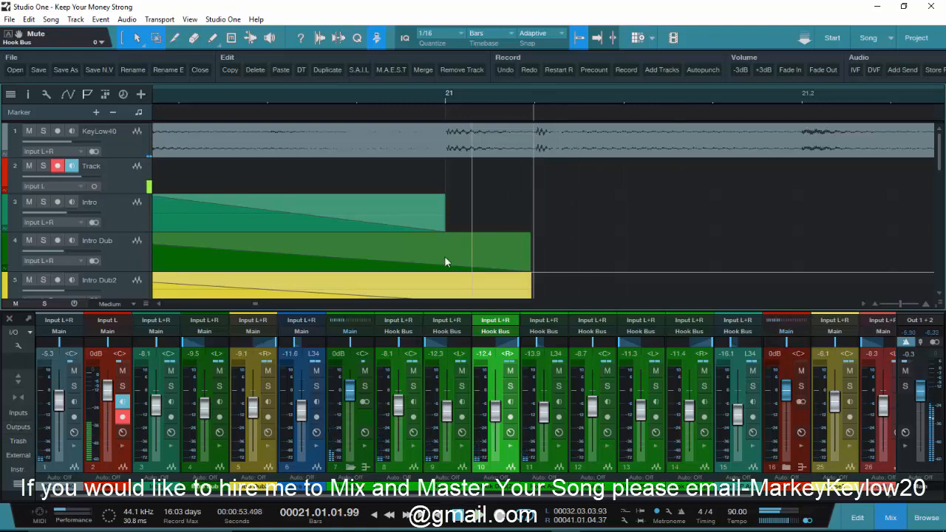
pyautogui.scroll(-2, 513, 220)
pyautogui.scroll(-2, 588, 201)
pyautogui.scroll(1, 587, 201)
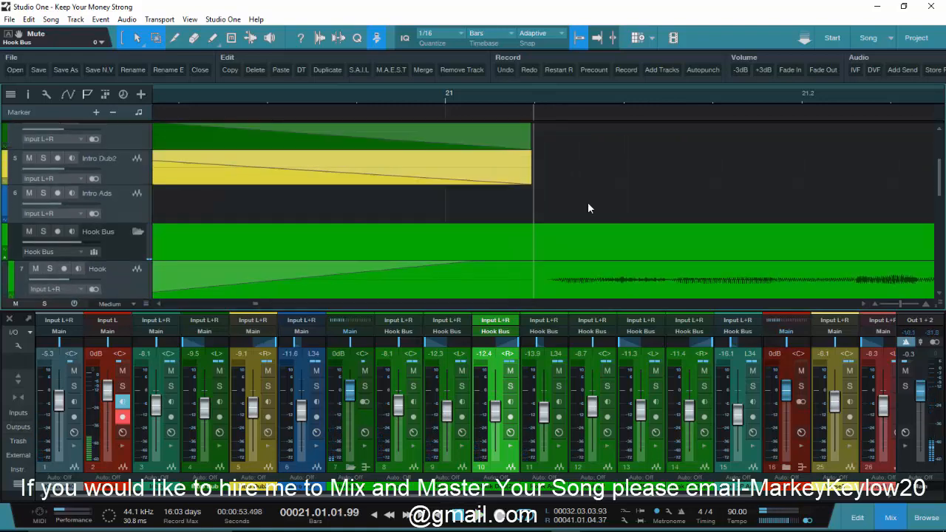
pyautogui.scroll(-3, 587, 202)
pyautogui.scroll(-2, 581, 236)
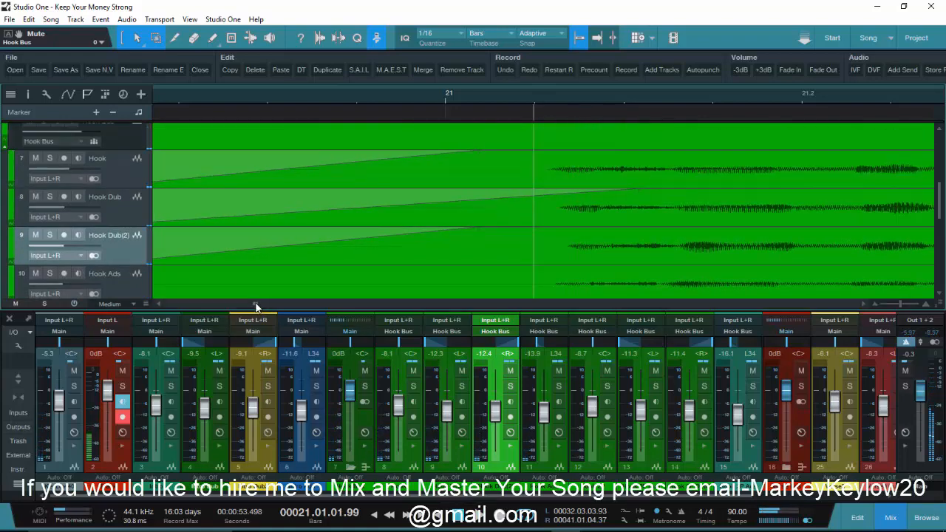
# Step: Return to the duplicated hook, set the playback position to 33.01.02 on the beat, and play from there
pyautogui.moveTo(256, 304); pyautogui.dragTo(307, 308)
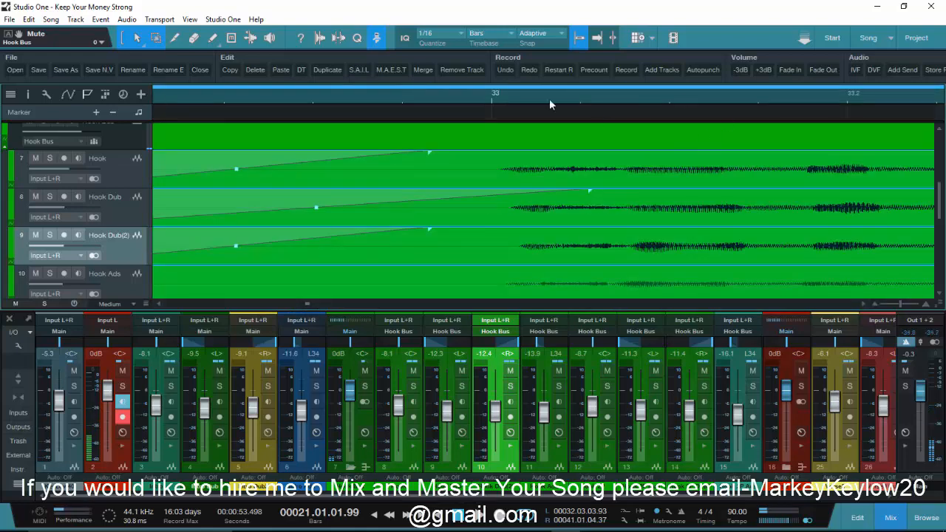
pyautogui.scroll(6, 570, 152)
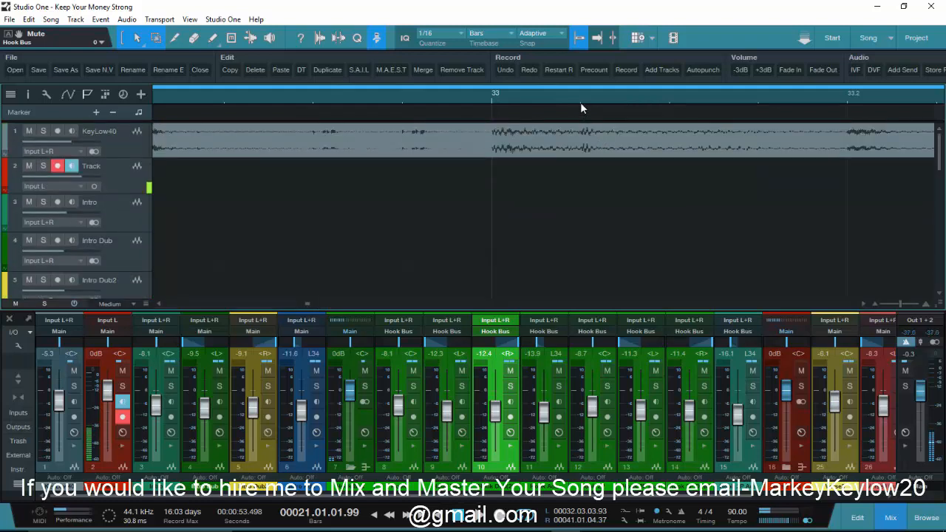
pyautogui.click(580, 101)
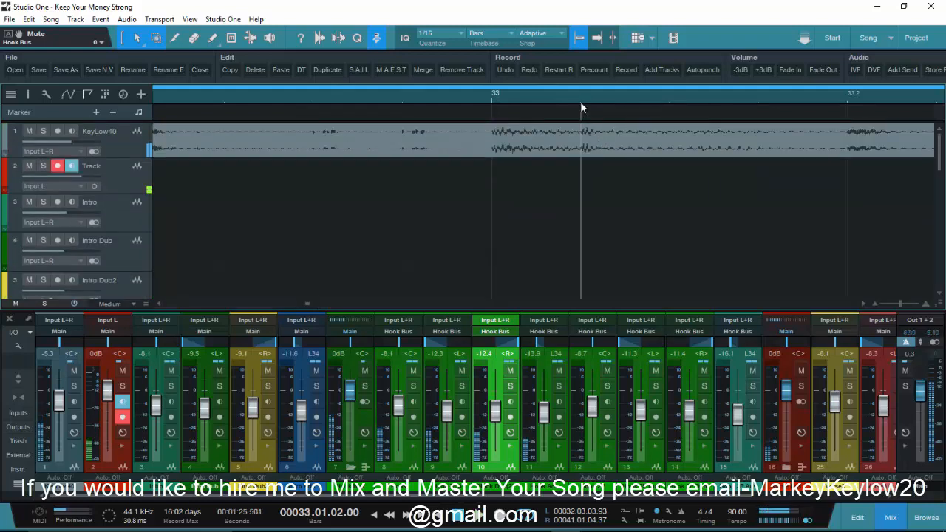
pyautogui.press('space')
pyautogui.press('space')
# Step: Move the duplicated Hook Bus folder event to start at about 32.03.04.95 and play it from 33.01.02
pyautogui.scroll(-5, 621, 150)
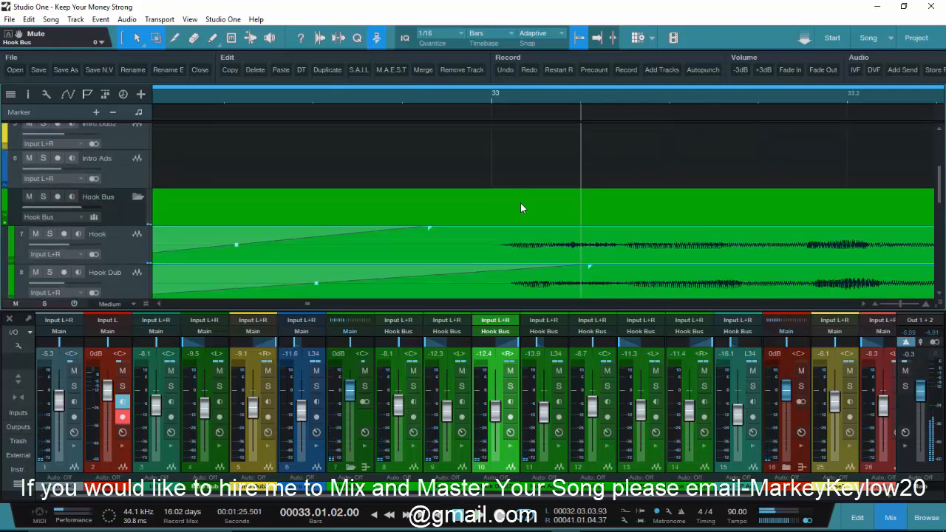
pyautogui.moveTo(520, 208); pyautogui.dragTo(608, 212)
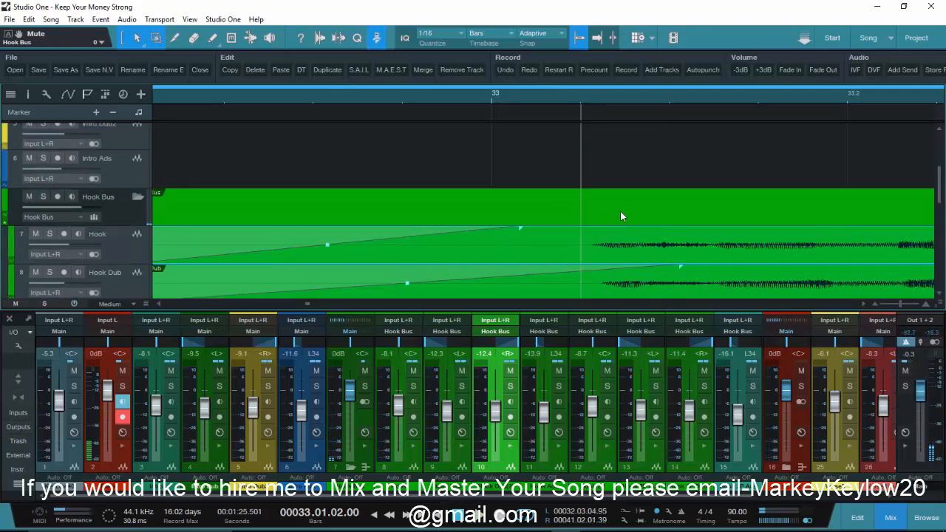
pyautogui.press('space')
pyautogui.press('space')
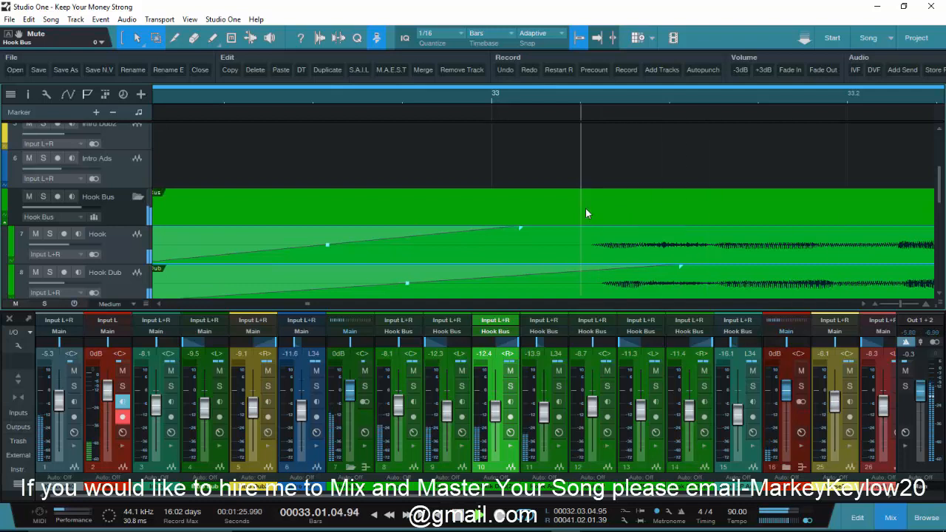
pyautogui.press('space')
pyautogui.press('space')
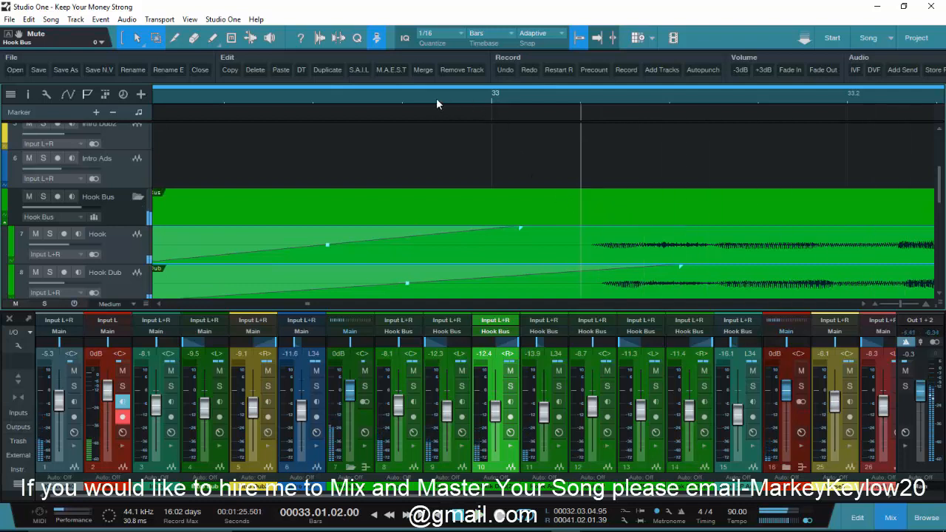
# Step: Play the aligned second hook from shortly before bar 33 through its second part, reviewing the hook tracks
pyautogui.click(351, 101)
pyautogui.press('space')
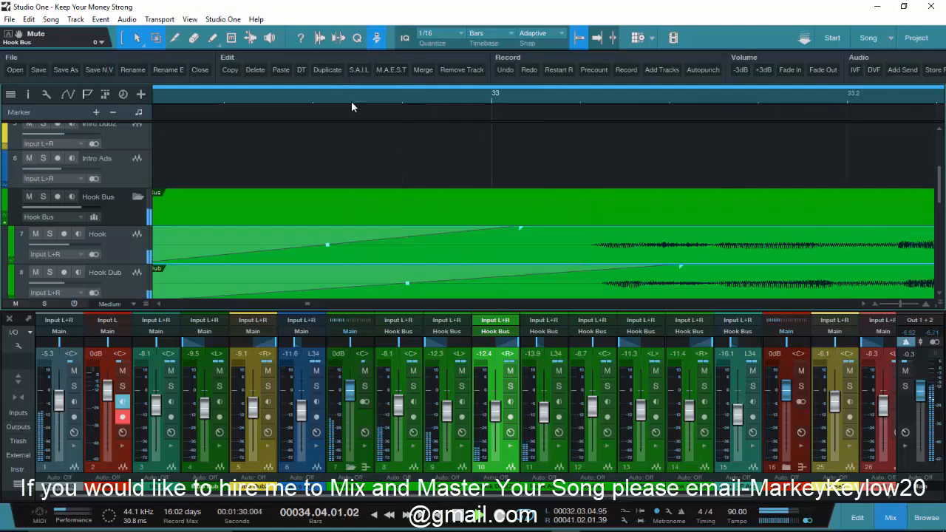
pyautogui.scroll(-10, 351, 101)
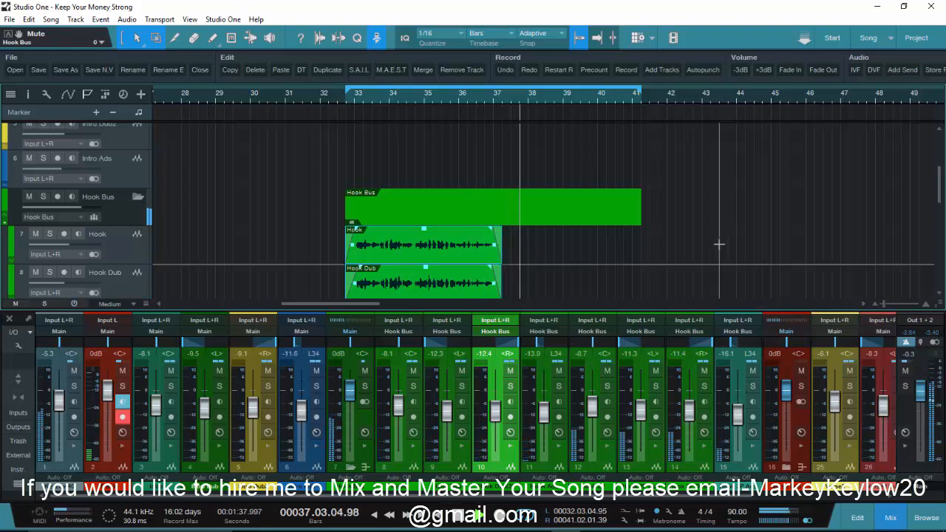
pyautogui.scroll(-5, 712, 242)
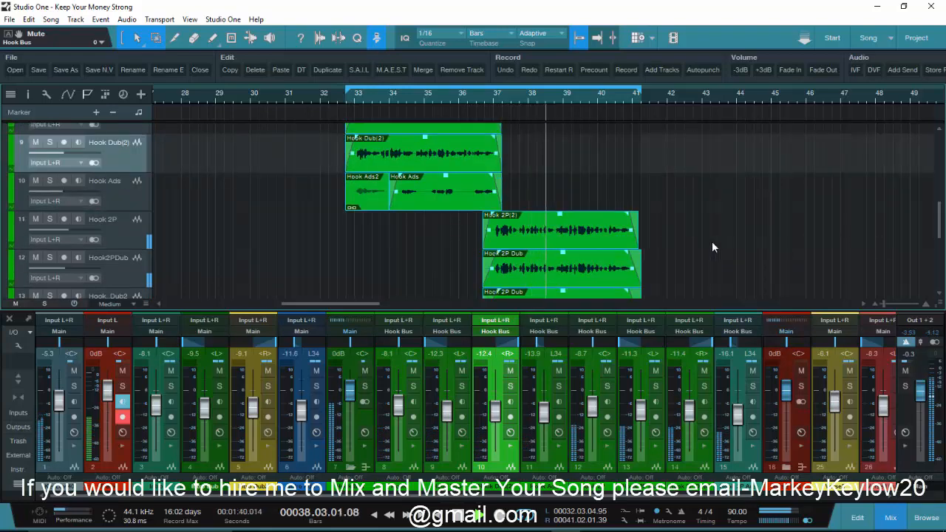
# Step: Stop playback and review the second hook's stacked main, dub and ad-lib tracks
pyautogui.press('space')
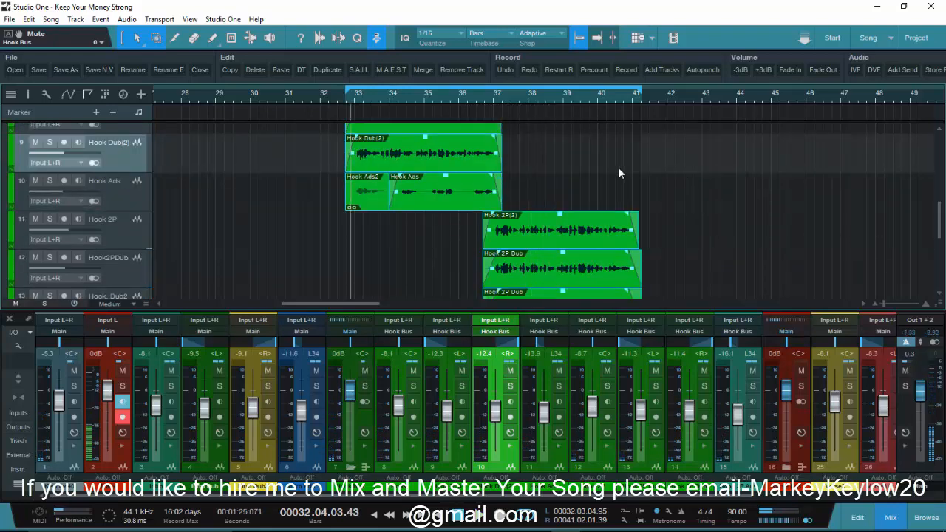
pyautogui.scroll(-5, 678, 161)
pyautogui.scroll(4, 679, 161)
pyautogui.scroll(5, 678, 162)
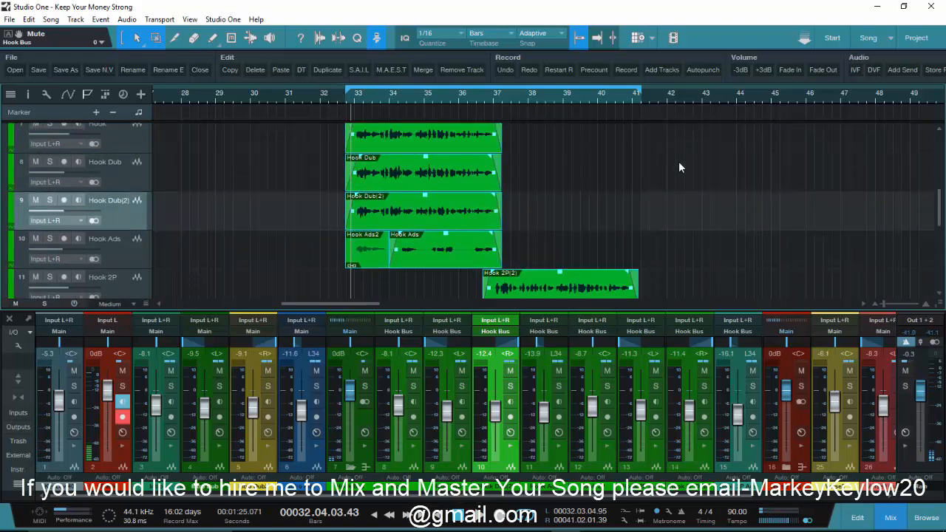
pyautogui.scroll(-5, 644, 157)
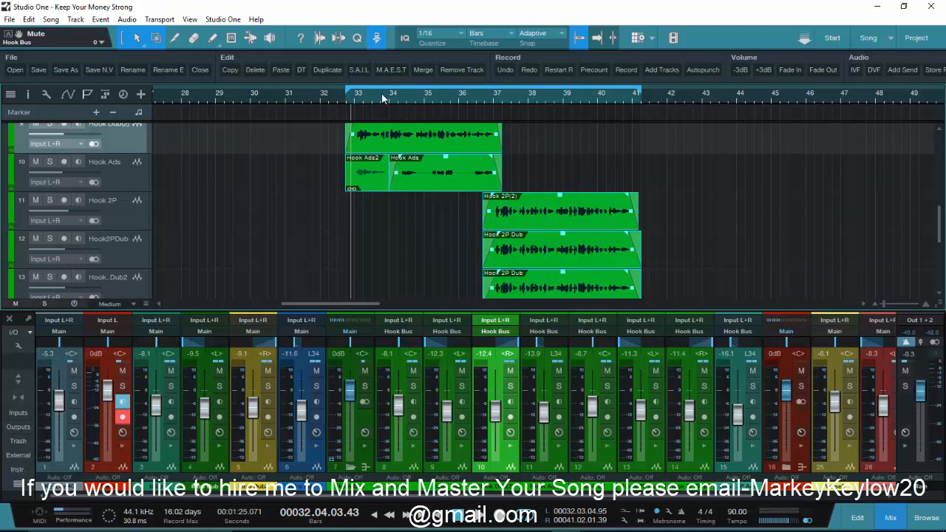
# Step: Set the playback position to 33.01.01.99 on the beat track's hit and compare it with where the second hook's vocals begin
pyautogui.moveTo(384, 97); pyautogui.dragTo(209, 126)
pyautogui.click(158, 304)
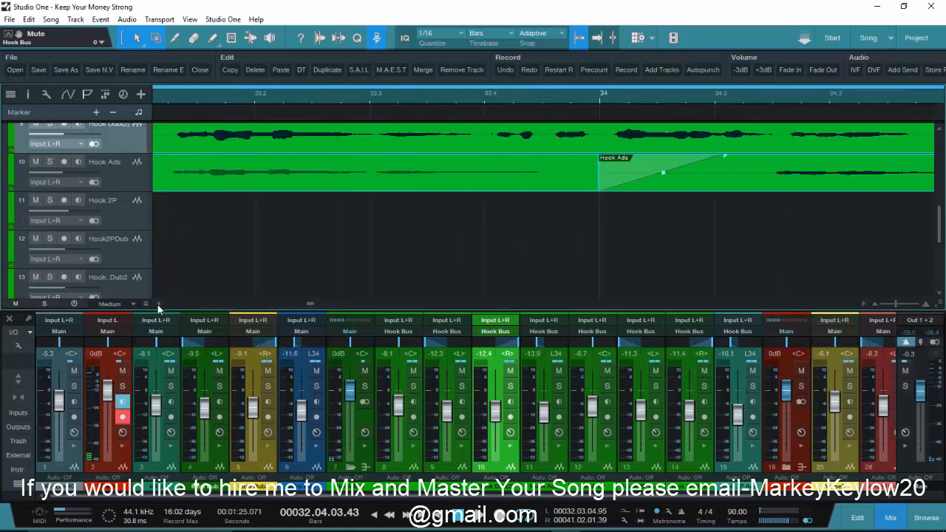
pyautogui.click(158, 304)
pyautogui.click(157, 304)
pyautogui.scroll(3, 396, 260)
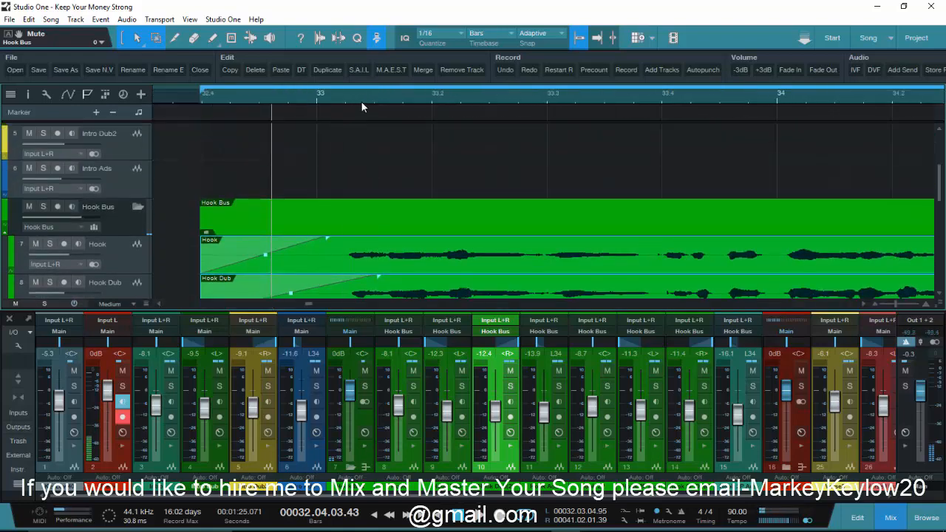
pyautogui.scroll(4, 361, 96)
pyautogui.scroll(5, 277, 150)
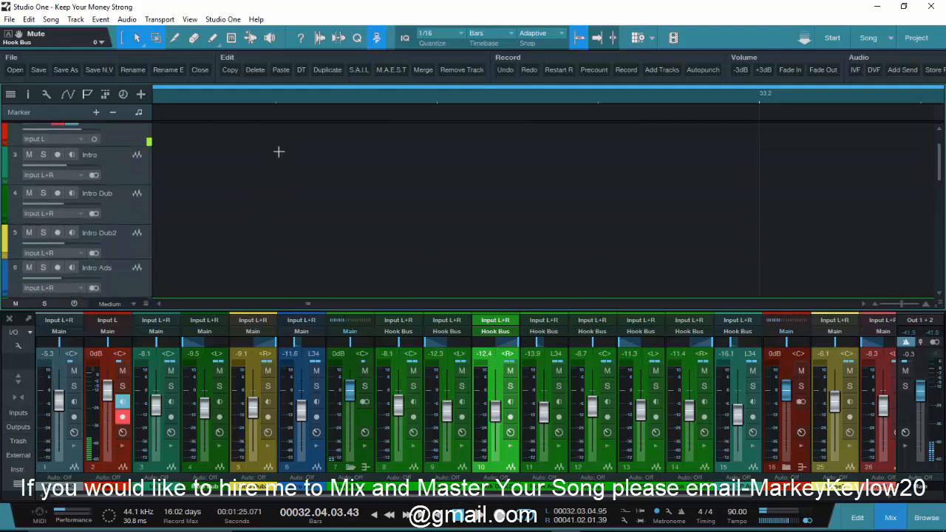
pyautogui.click(273, 105)
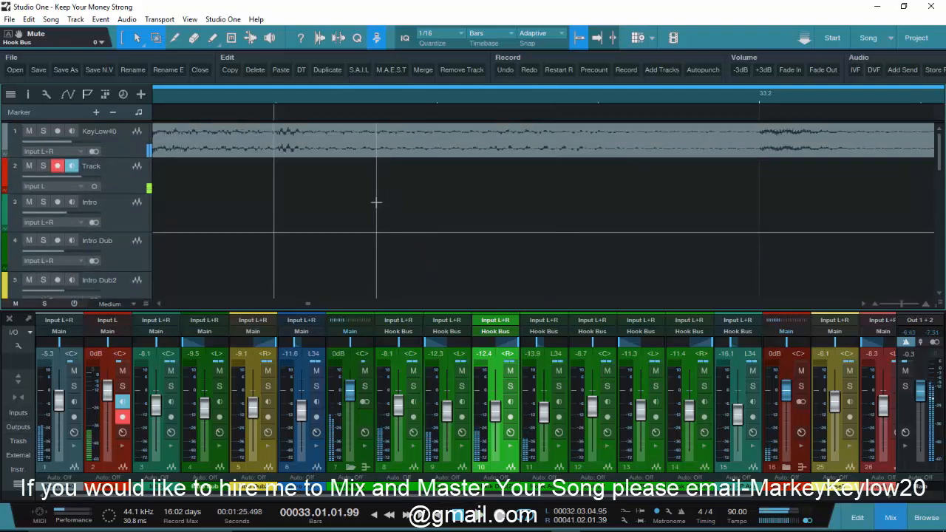
pyautogui.scroll(-5, 381, 197)
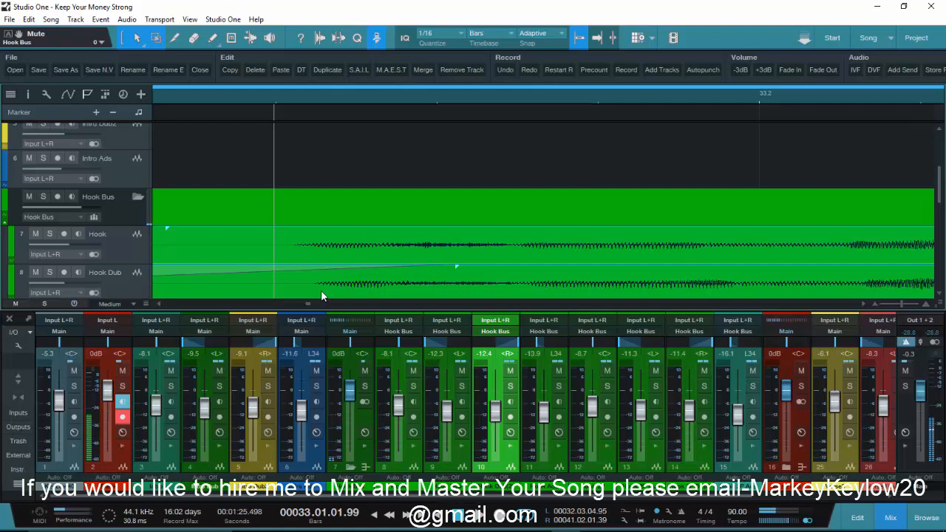
# Step: Review the first-part and second-part vocal tracks of the second hook, and the hook copies across the whole arrangement
pyautogui.scroll(-6, 311, 100)
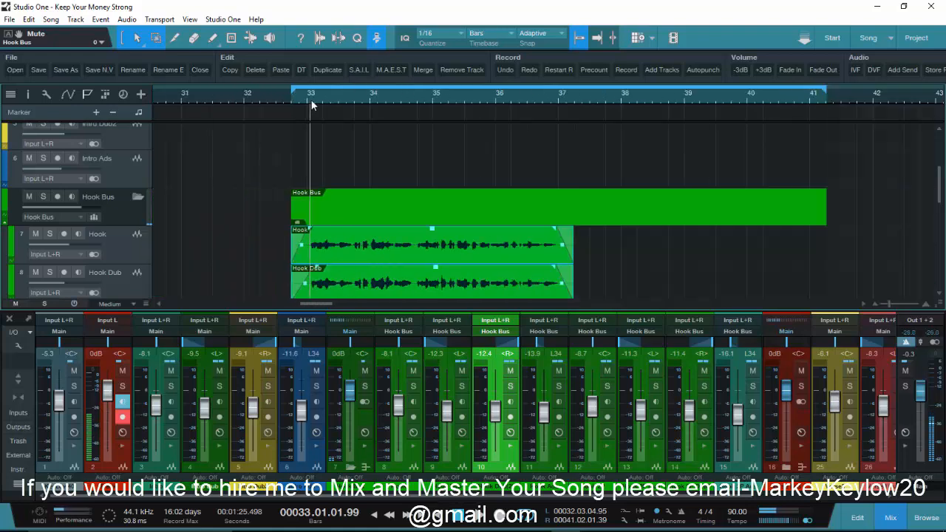
pyautogui.scroll(-5, 598, 224)
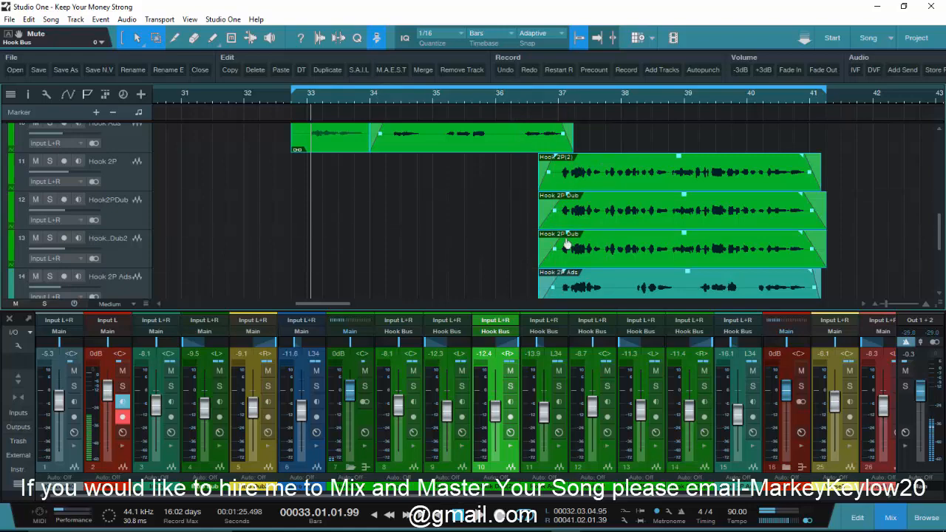
pyautogui.scroll(3, 472, 219)
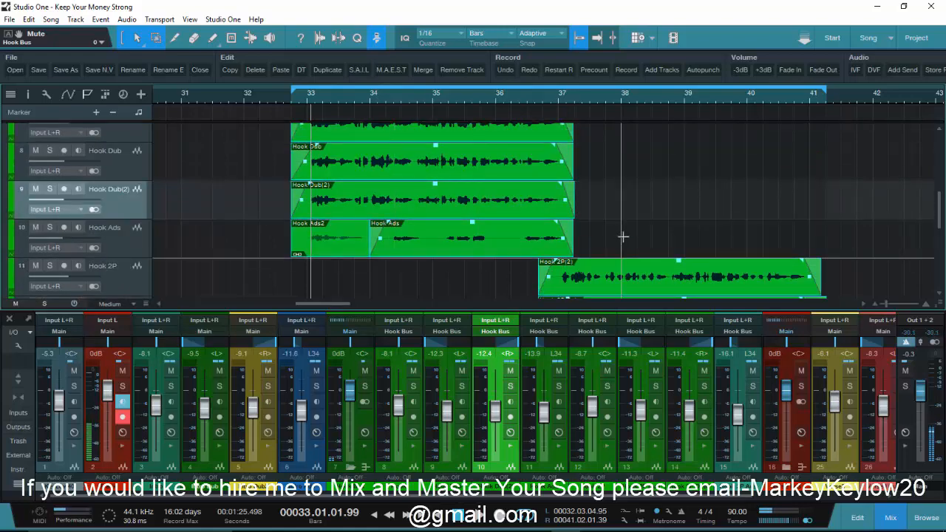
pyautogui.scroll(-4, 623, 236)
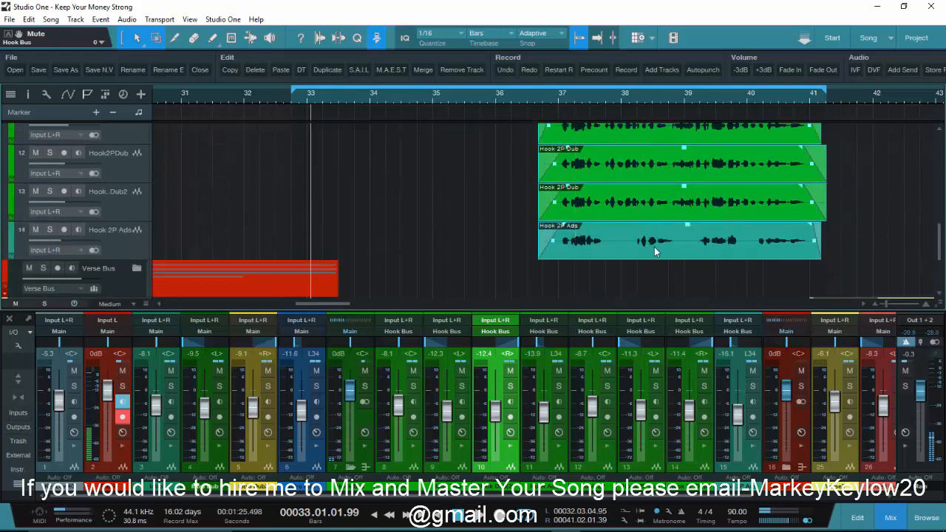
pyautogui.scroll(2, 654, 247)
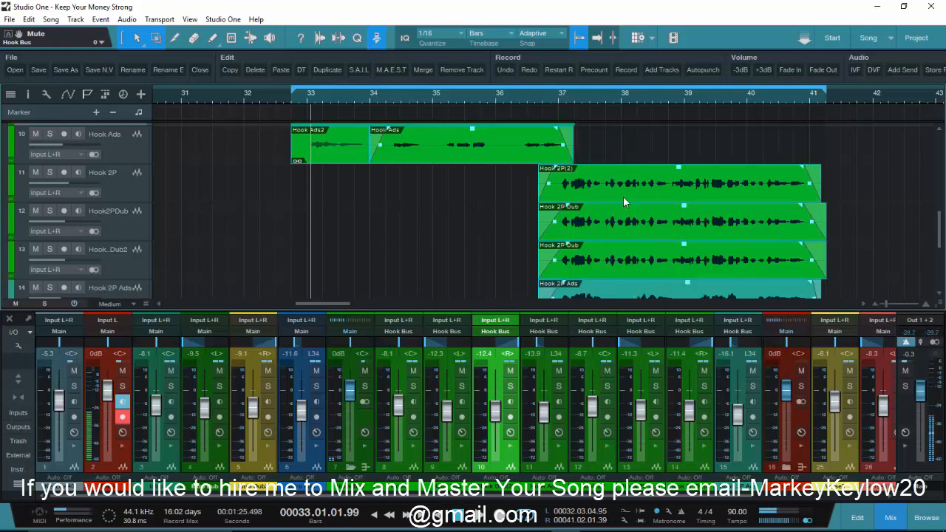
pyautogui.scroll(-3, 624, 197)
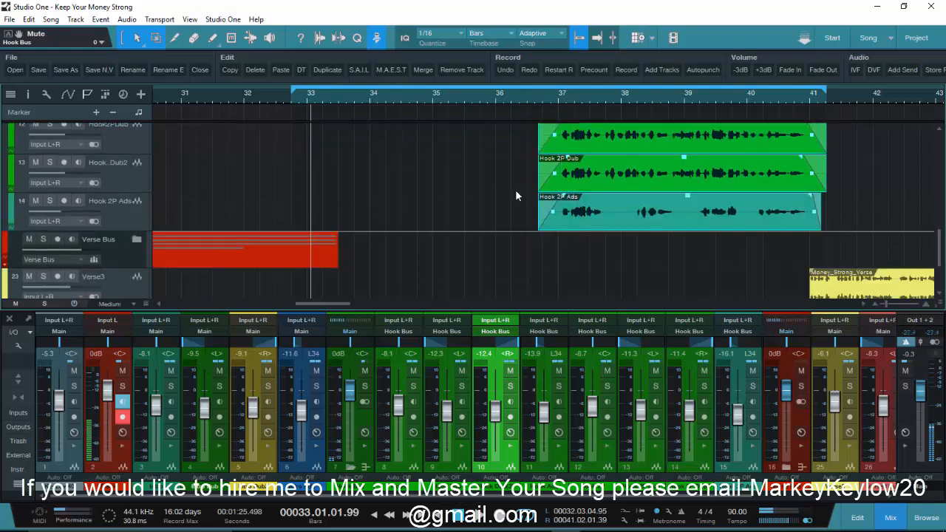
pyautogui.scroll(3, 566, 149)
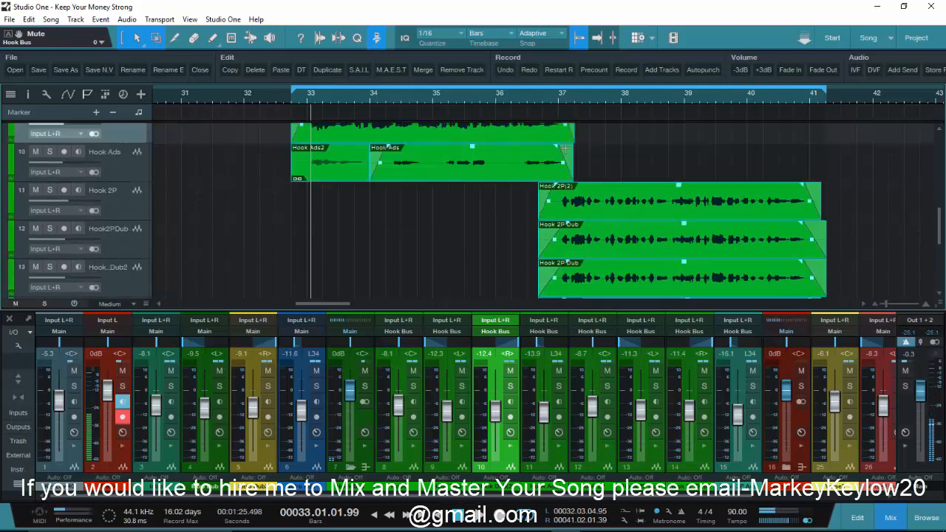
pyautogui.scroll(-1, 682, 254)
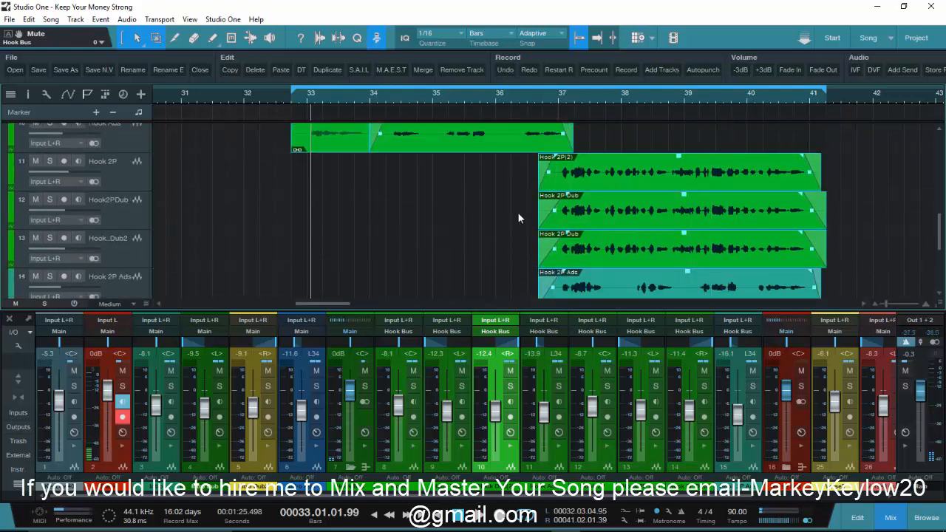
pyautogui.scroll(3, 552, 243)
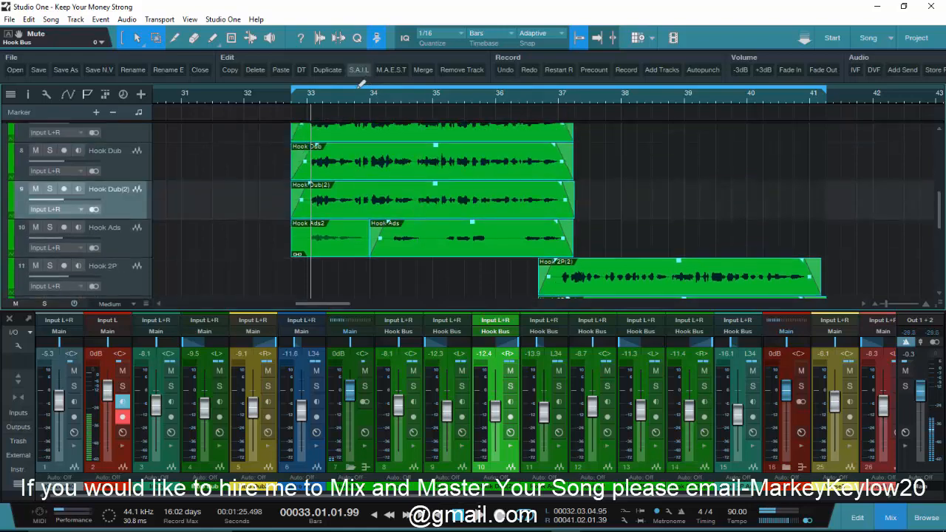
pyautogui.scroll(-3, 355, 101)
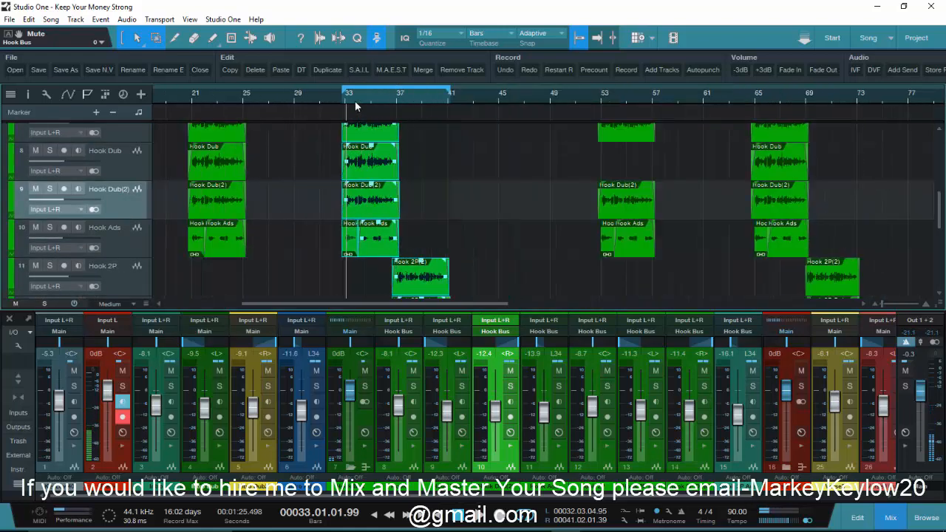
pyautogui.scroll(-1, 369, 99)
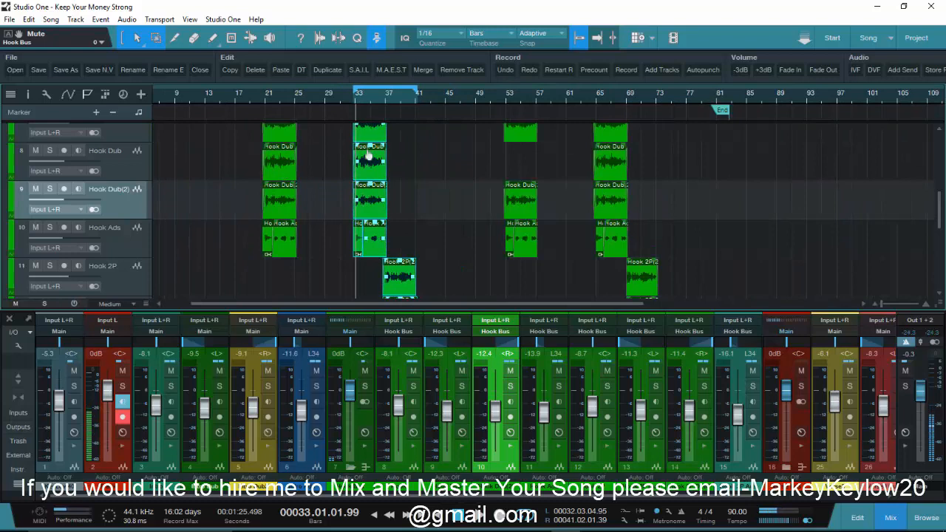
pyautogui.scroll(-2, 632, 187)
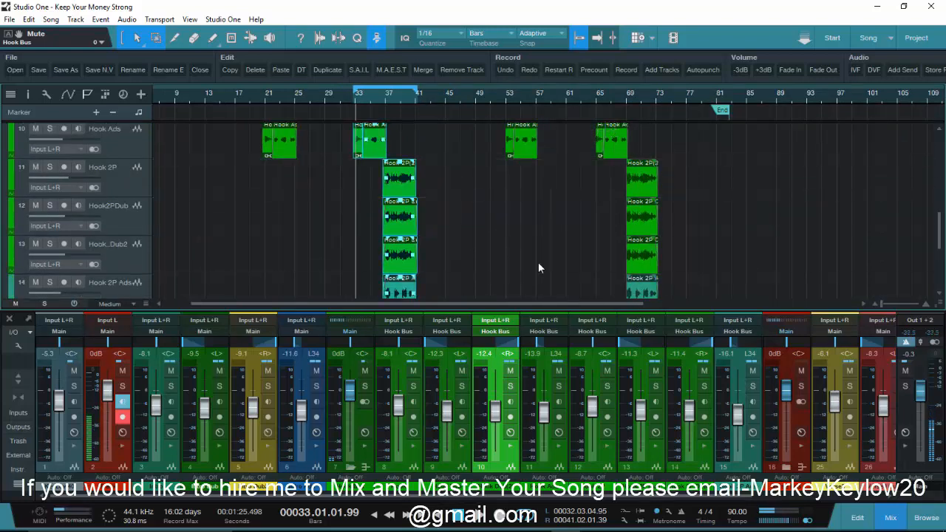
# Step: Return to the first hook, set the playback position to 21.01.01.99 on the beat, and play from there
pyautogui.scroll(3, 254, 229)
pyautogui.scroll(3, 278, 90)
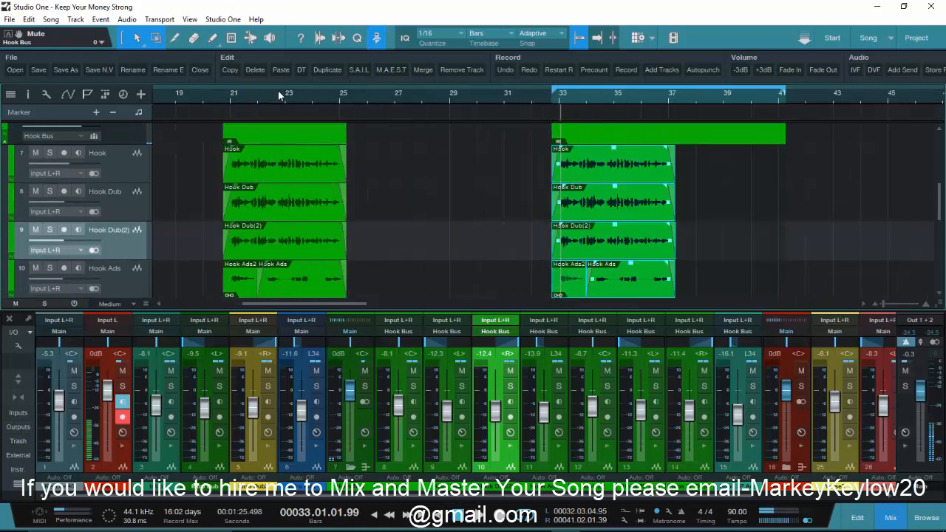
pyautogui.scroll(5, 214, 95)
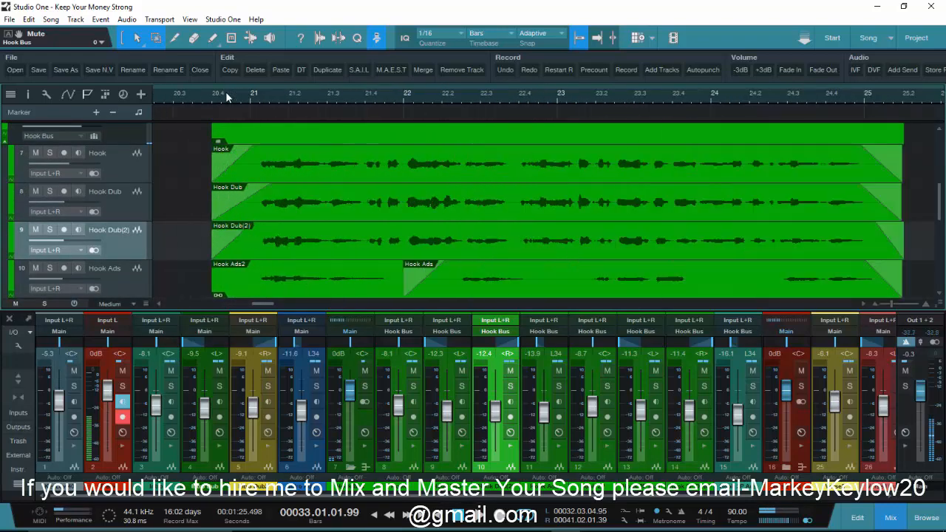
pyautogui.scroll(5, 345, 95)
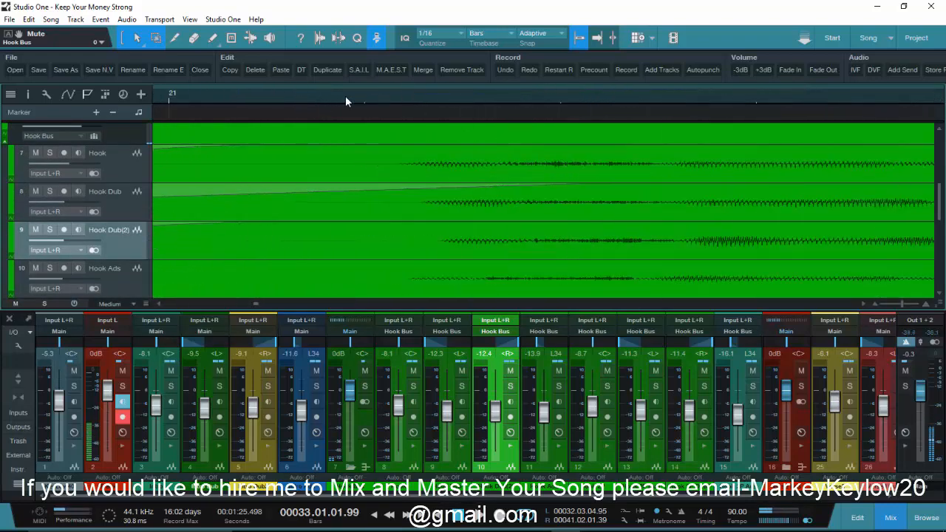
pyautogui.scroll(4, 439, 148)
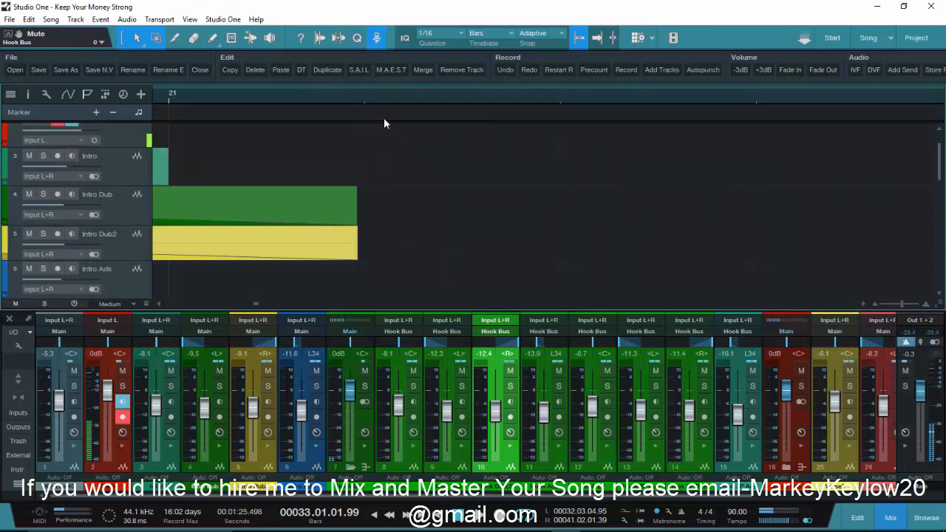
pyautogui.scroll(2, 384, 124)
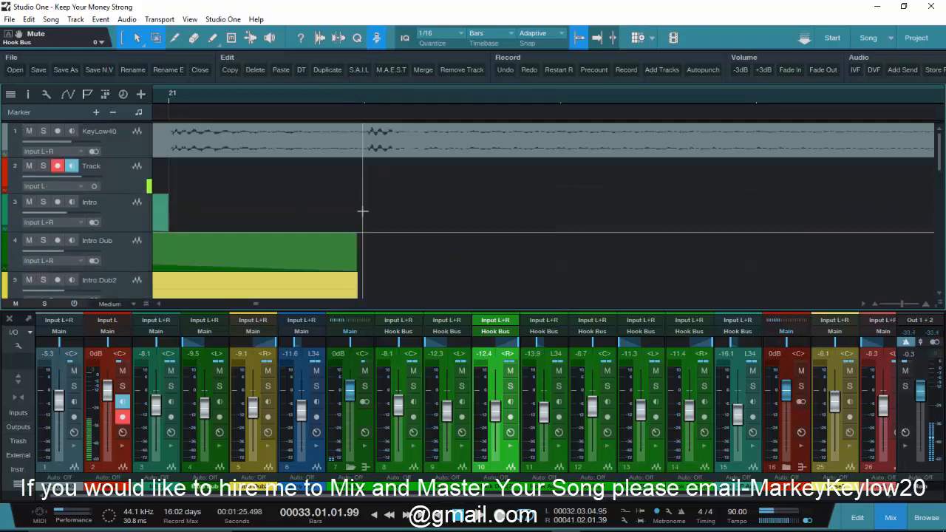
pyautogui.click(363, 99)
pyautogui.press('space')
pyautogui.click(363, 99)
pyautogui.press('space')
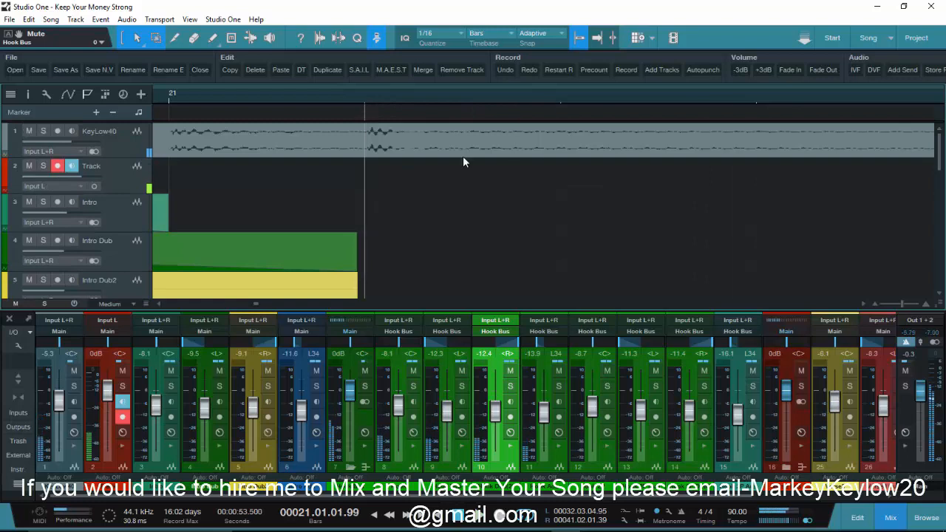
# Step: Compare the beat hit at 21.01.01.99 with the start of the first hook's main, dub and ad-lib waveforms
pyautogui.scroll(-6, 463, 157)
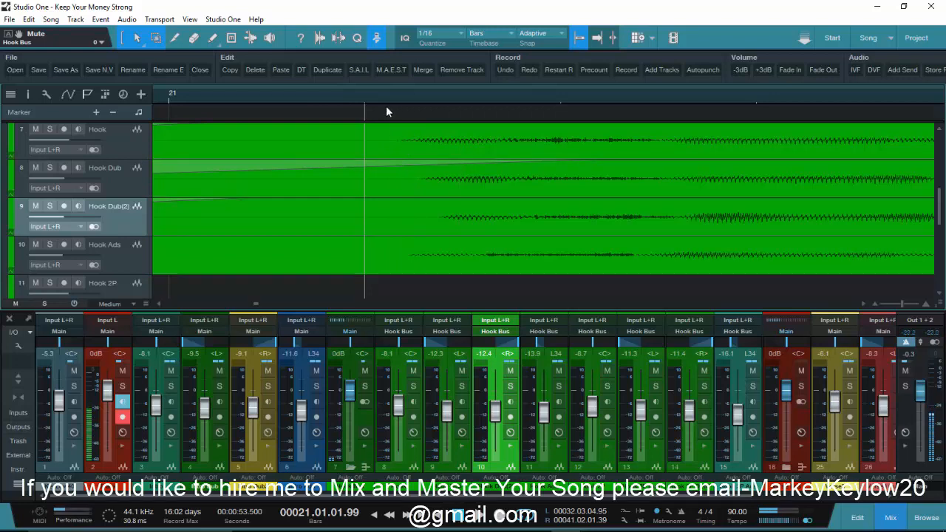
pyautogui.scroll(2, 389, 104)
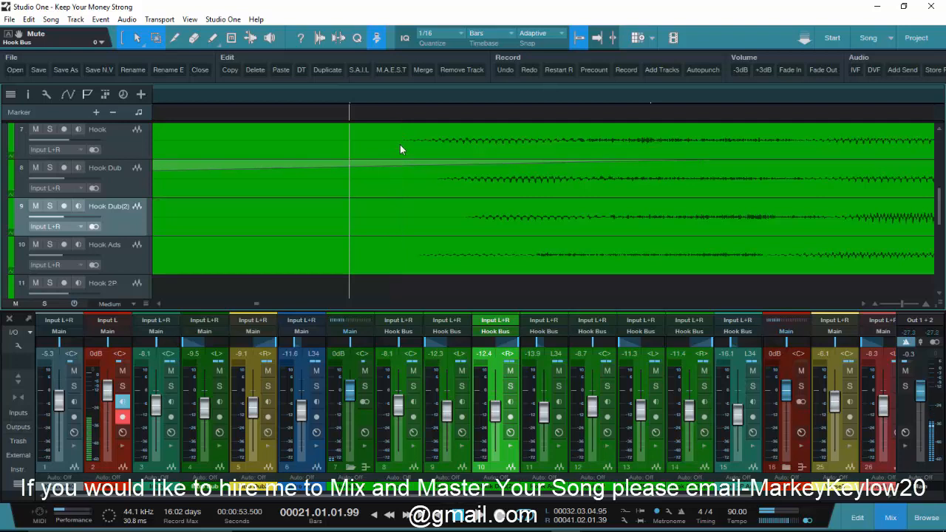
pyautogui.scroll(2, 399, 148)
pyautogui.scroll(5, 400, 145)
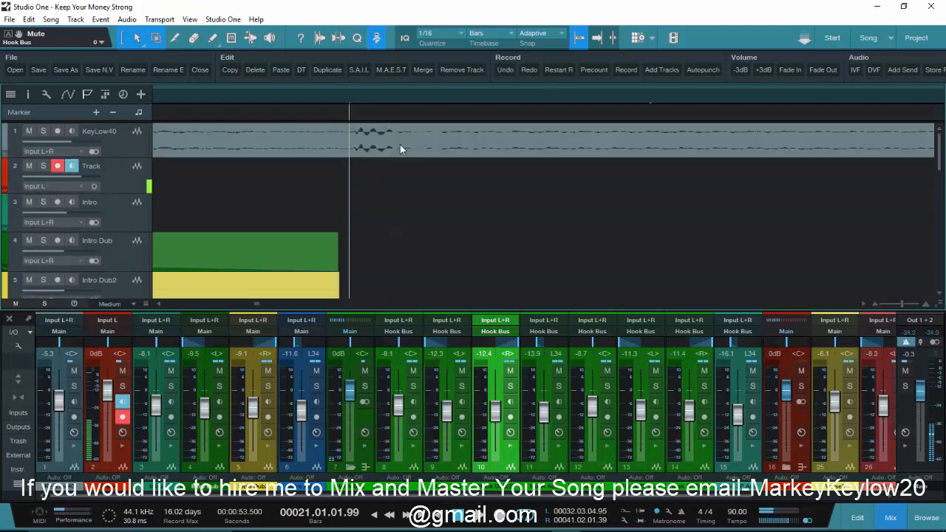
pyautogui.scroll(-5, 400, 146)
# Step: Set the playback position to 21.01.02.18 where the first hook's main vocal begins, and compare it with the beat track
pyautogui.click(405, 98)
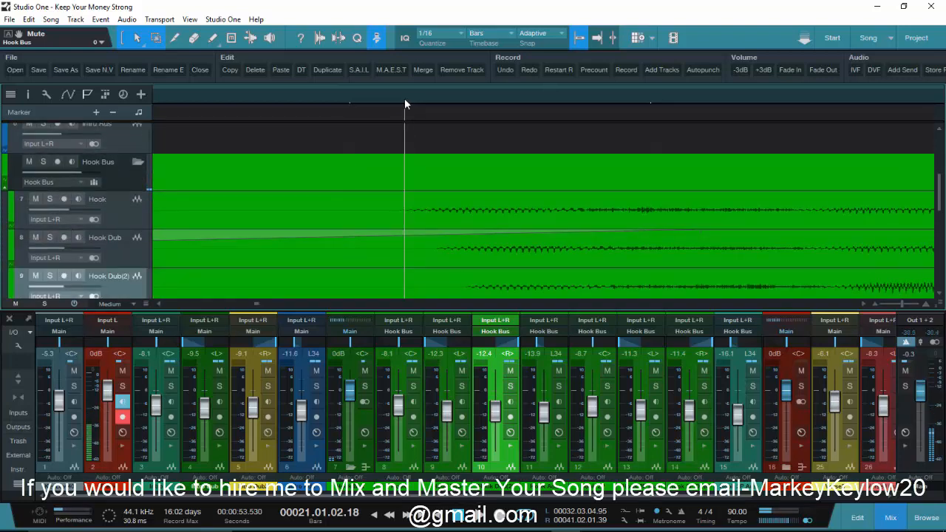
pyautogui.click(402, 100)
pyautogui.click(408, 101)
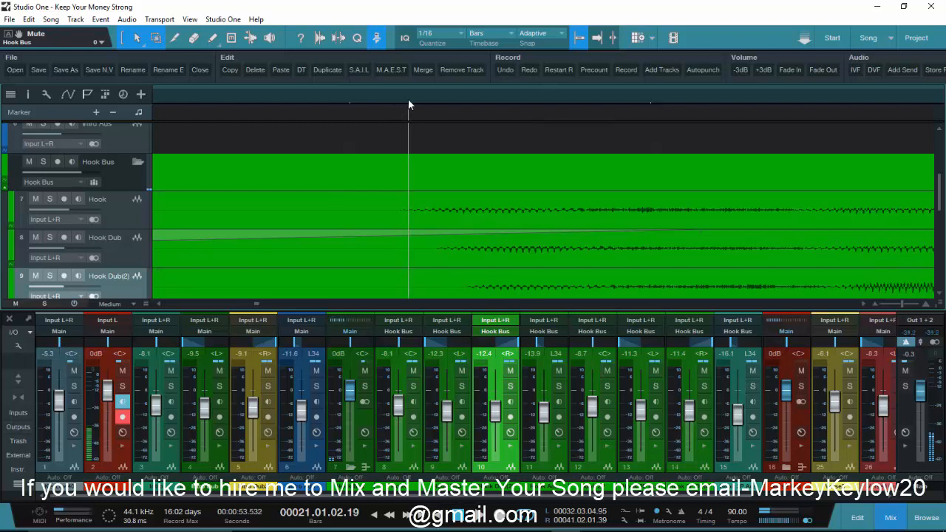
pyautogui.click(406, 101)
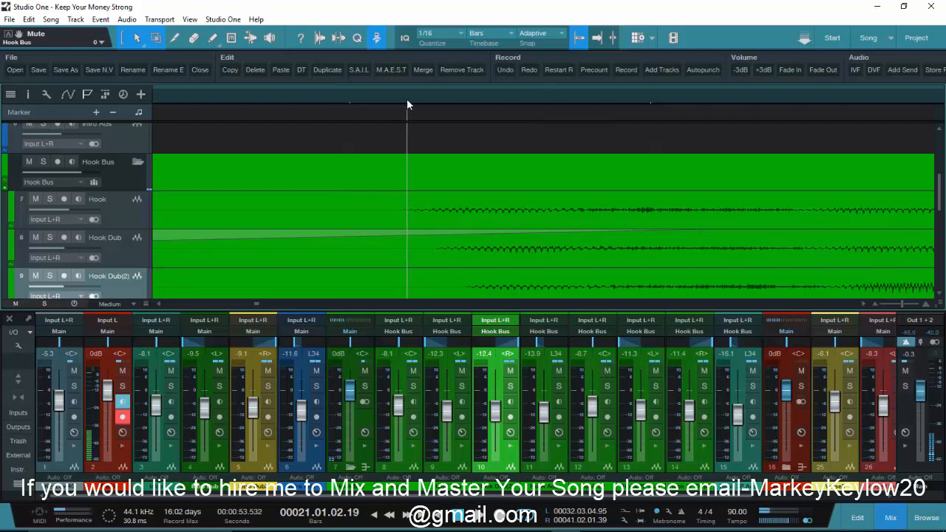
pyautogui.click(405, 101)
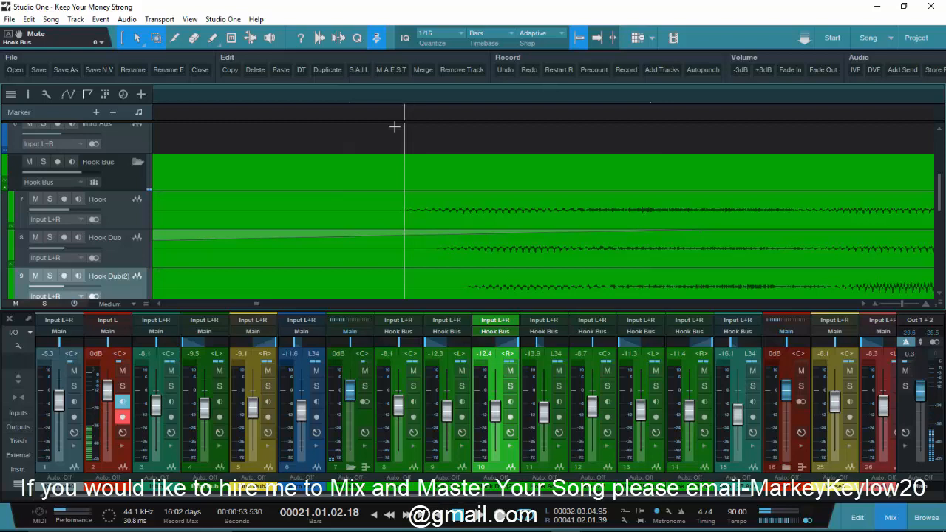
pyautogui.scroll(5, 393, 137)
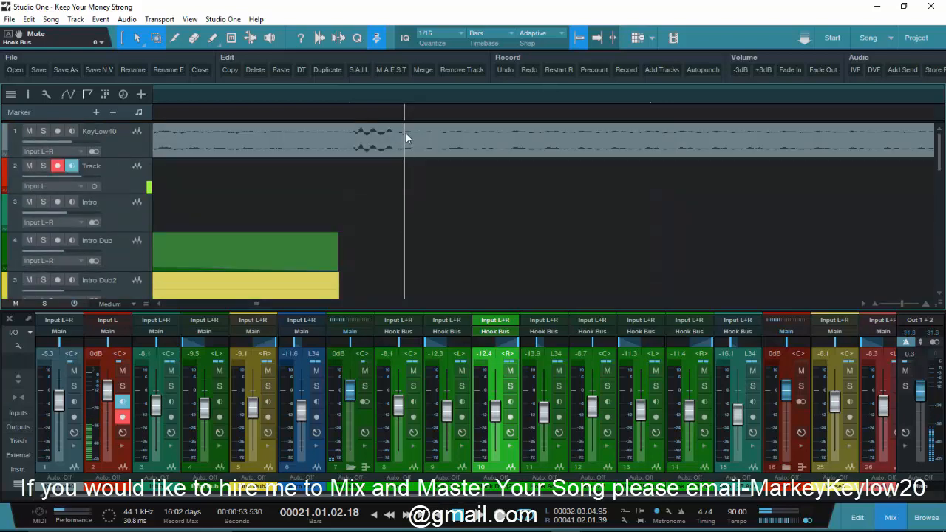
pyautogui.scroll(-4, 400, 165)
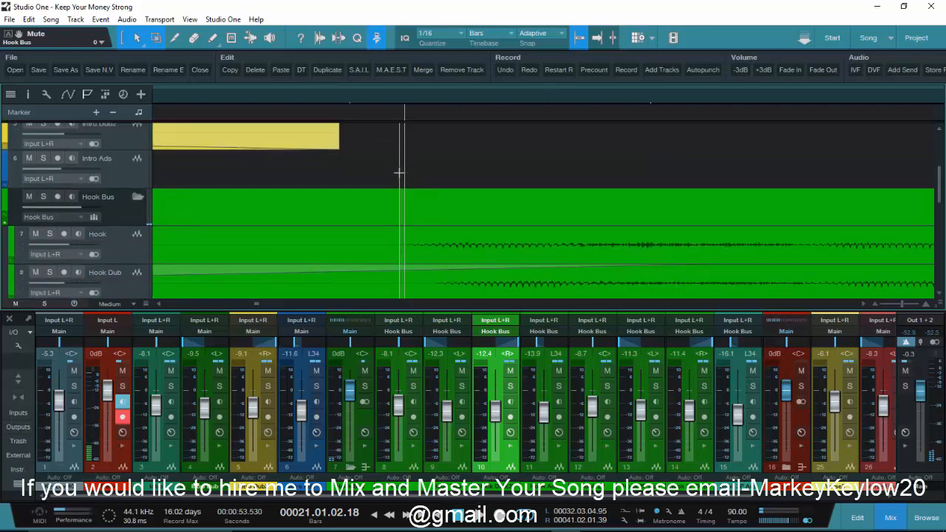
# Step: Go to the second hook and set the playback position to 33.01.02.14 where its main vocal waveform begins
pyautogui.scroll(4, 401, 170)
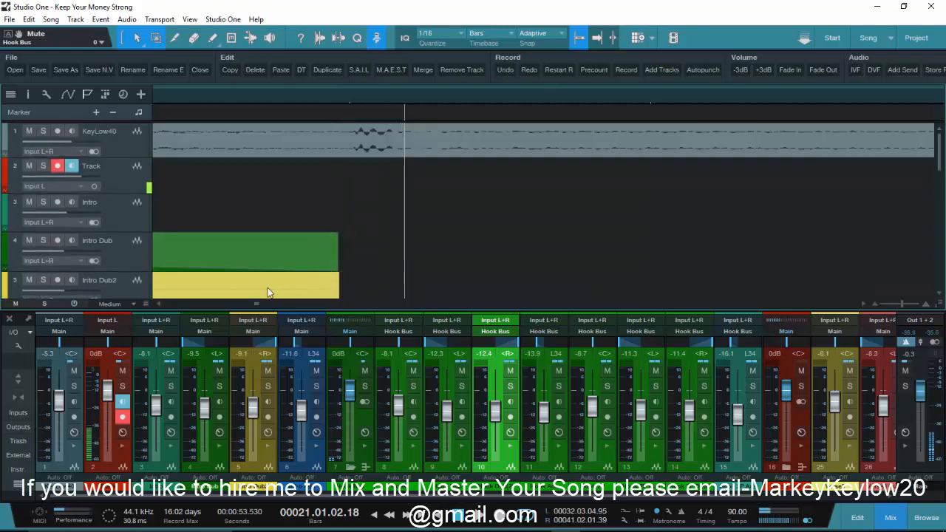
pyautogui.moveTo(259, 299); pyautogui.dragTo(291, 302)
pyautogui.scroll(-10, 312, 98)
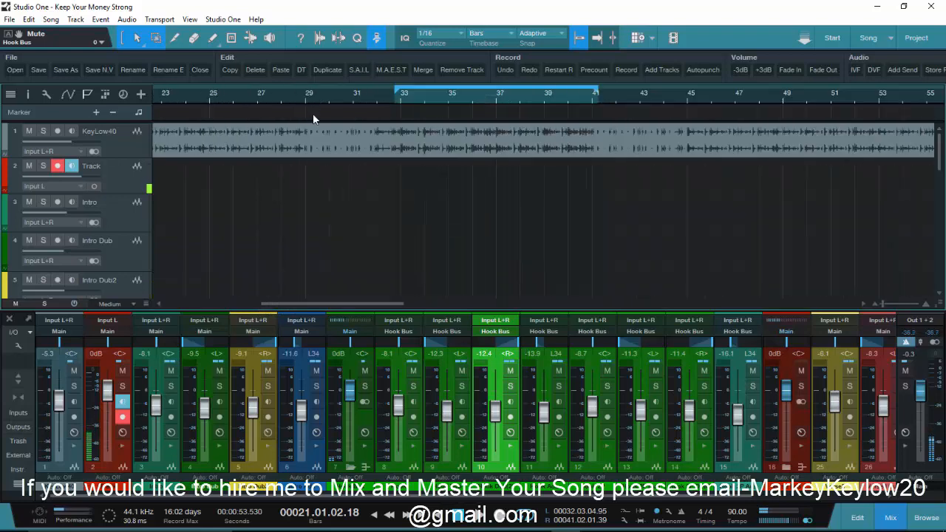
pyautogui.scroll(-2, 455, 231)
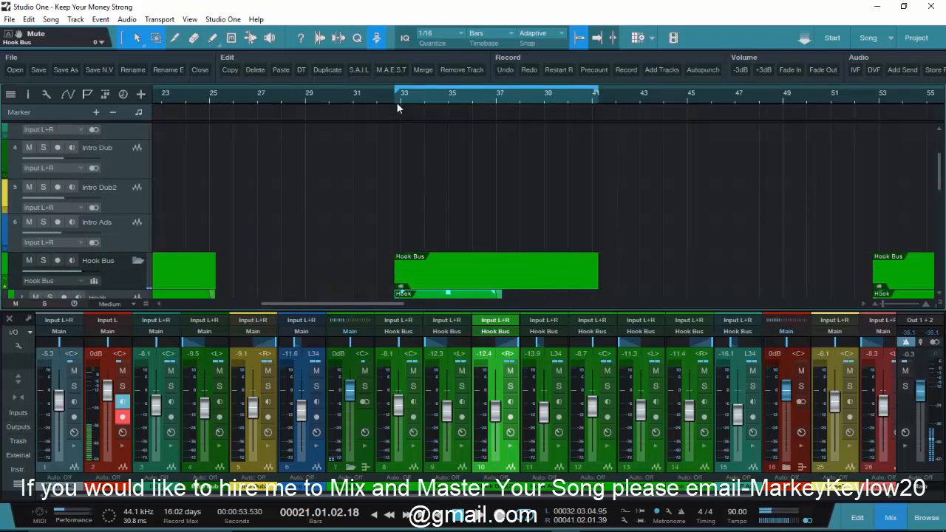
pyautogui.scroll(5, 405, 102)
pyautogui.scroll(3, 406, 102)
pyautogui.scroll(-3, 413, 170)
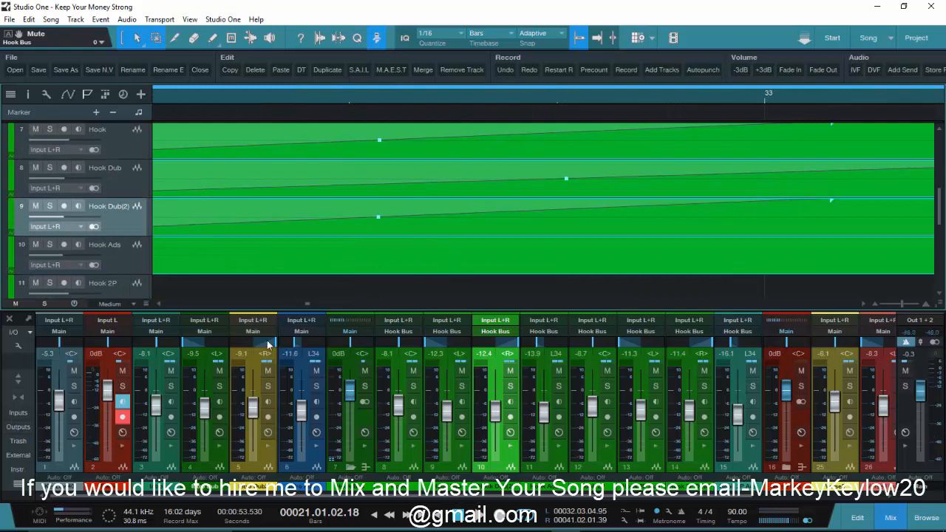
pyautogui.click(863, 304)
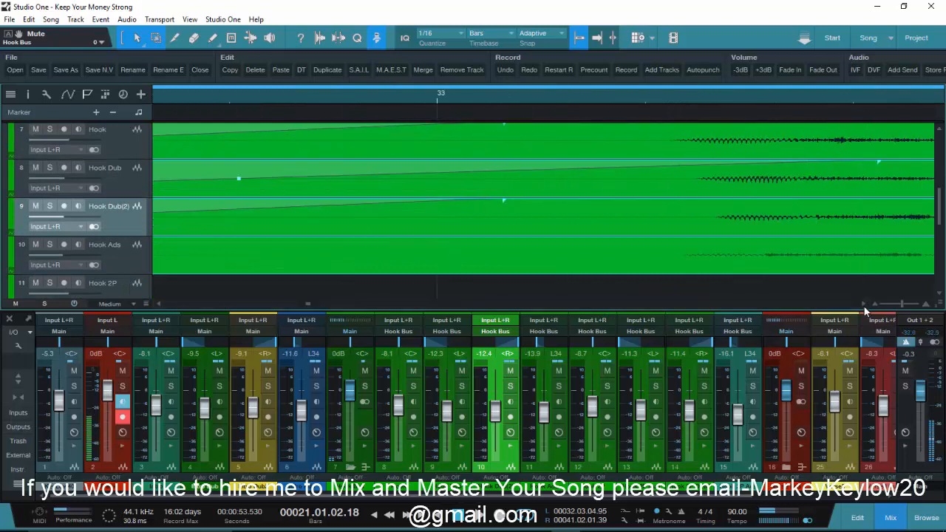
pyautogui.click(863, 304)
pyautogui.click(863, 305)
pyautogui.click(863, 304)
pyautogui.click(863, 304)
pyautogui.scroll(2, 406, 93)
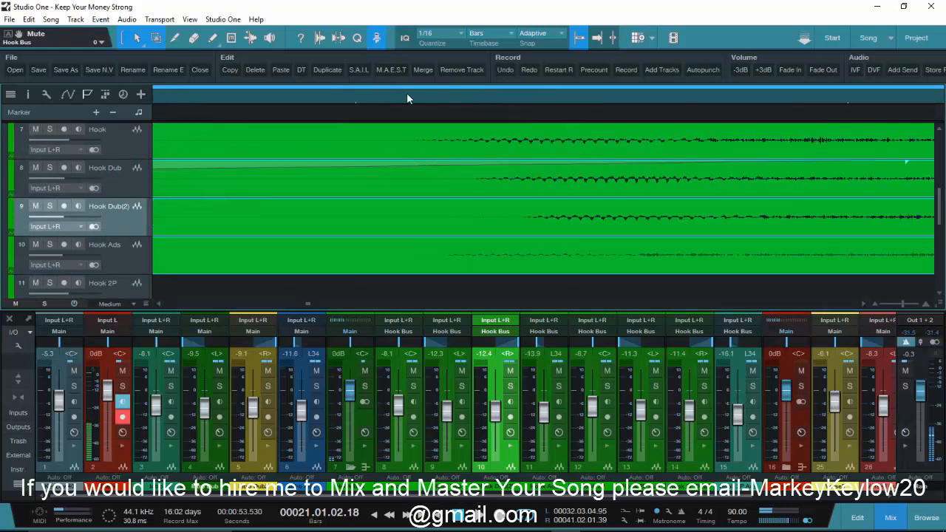
pyautogui.click(426, 99)
pyautogui.click(424, 103)
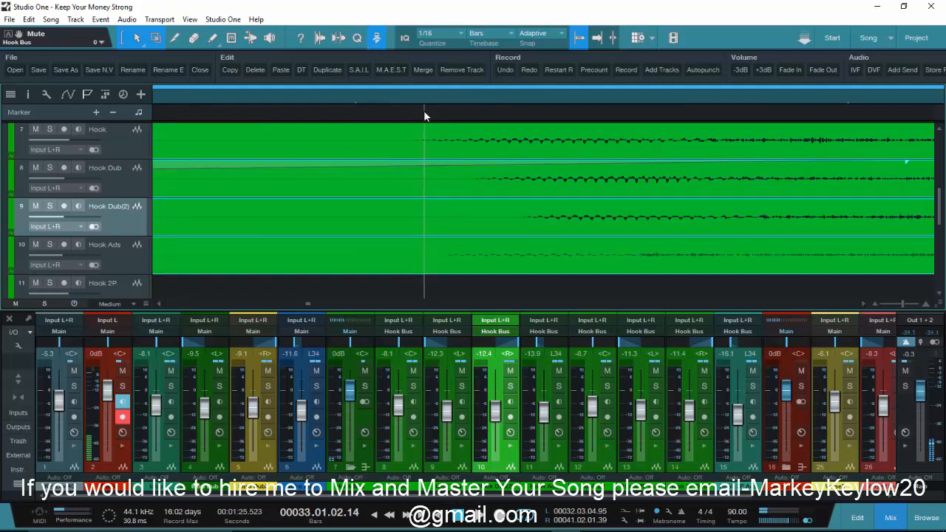
# Step: Compare the second hook's vocal start with the beat track and nudge its Hook Bus folder event to start at 32.03.04.96
pyautogui.scroll(5, 402, 184)
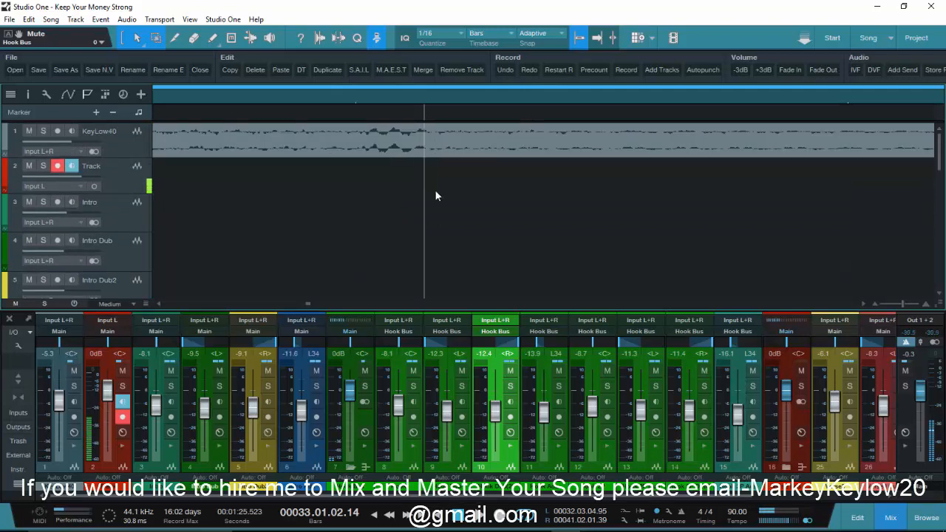
pyautogui.scroll(-4, 435, 189)
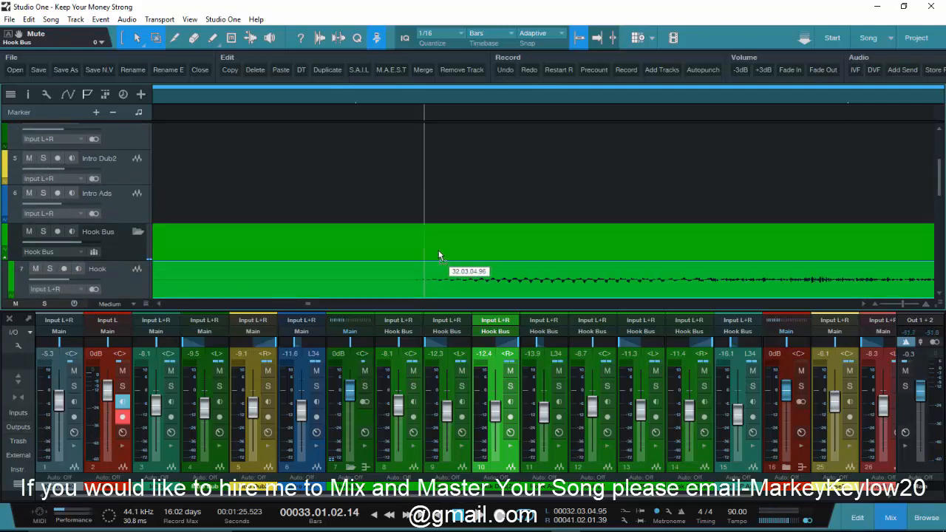
pyautogui.scroll(4, 436, 184)
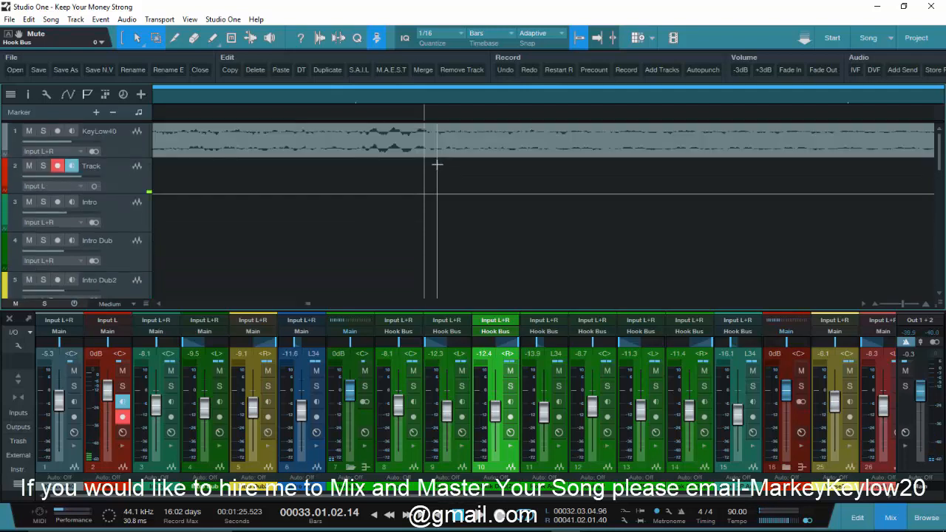
pyautogui.scroll(-1, 447, 198)
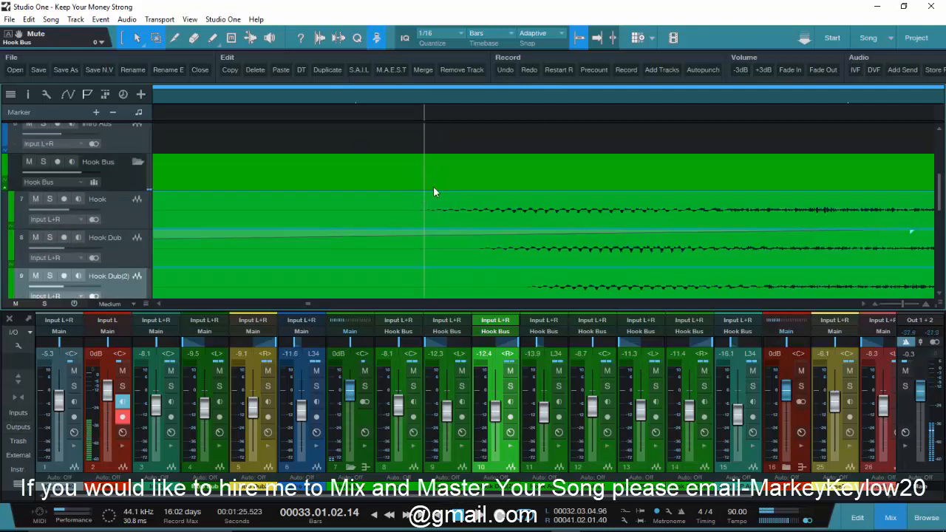
# Step: Set the playback position to 33.01.02.15 at the second hook's main vocal and compare it with the beat track
pyautogui.click(425, 100)
pyautogui.click(429, 103)
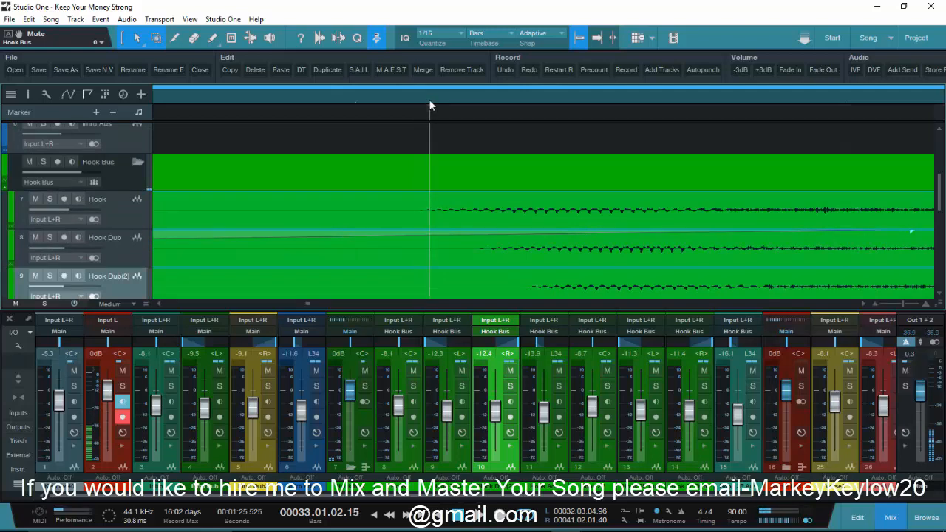
pyautogui.scroll(5, 440, 137)
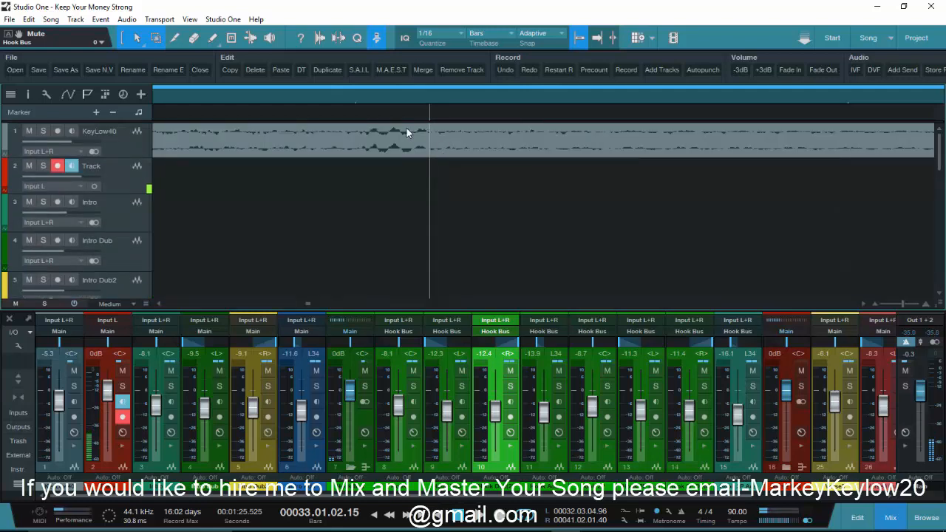
pyautogui.moveTo(324, 84); pyautogui.dragTo(308, 95)
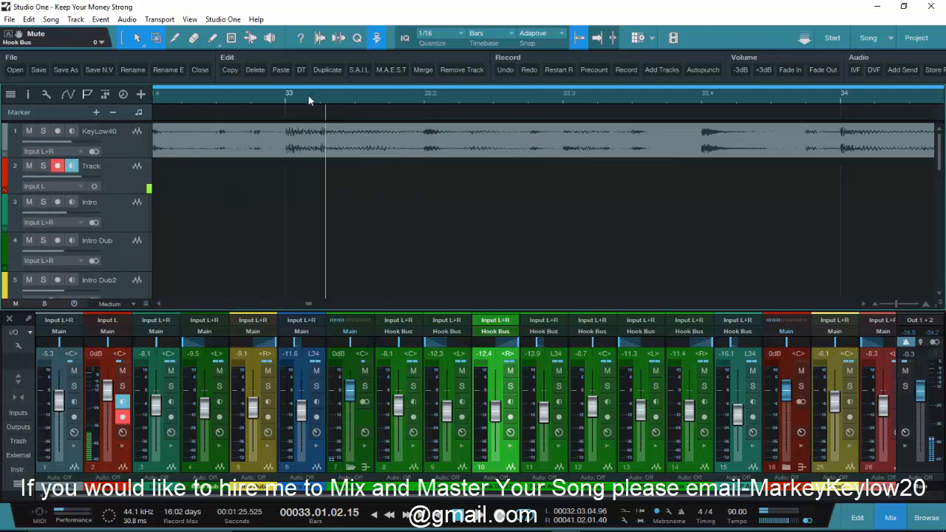
# Step: Play the second hook from just before bar 33 and follow its first-part and second-part vocal tracks
pyautogui.click(269, 94)
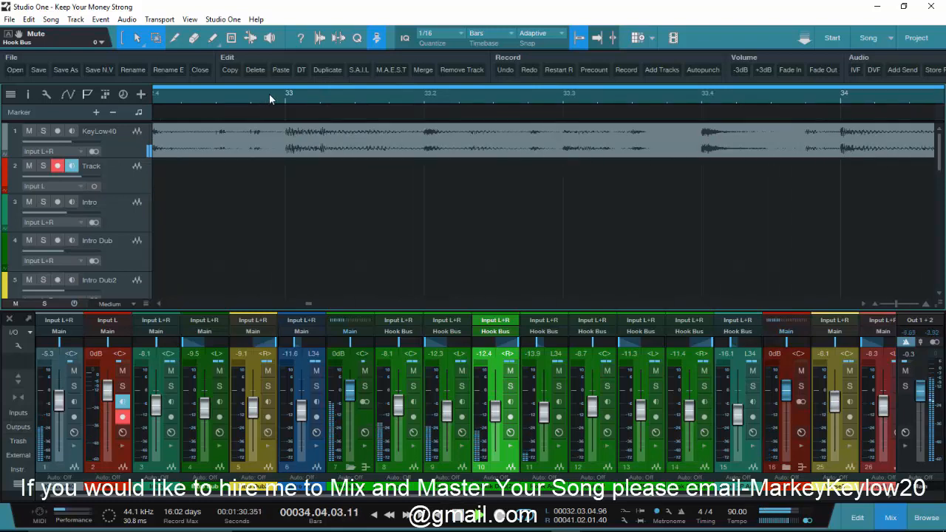
pyautogui.scroll(-5, 269, 94)
pyautogui.scroll(-3, 271, 97)
pyautogui.scroll(-4, 382, 205)
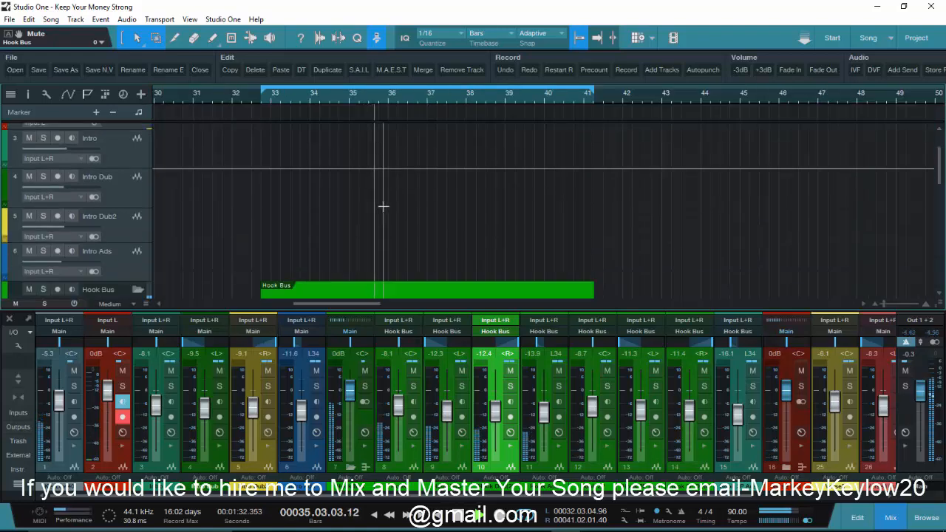
pyautogui.scroll(-2, 564, 188)
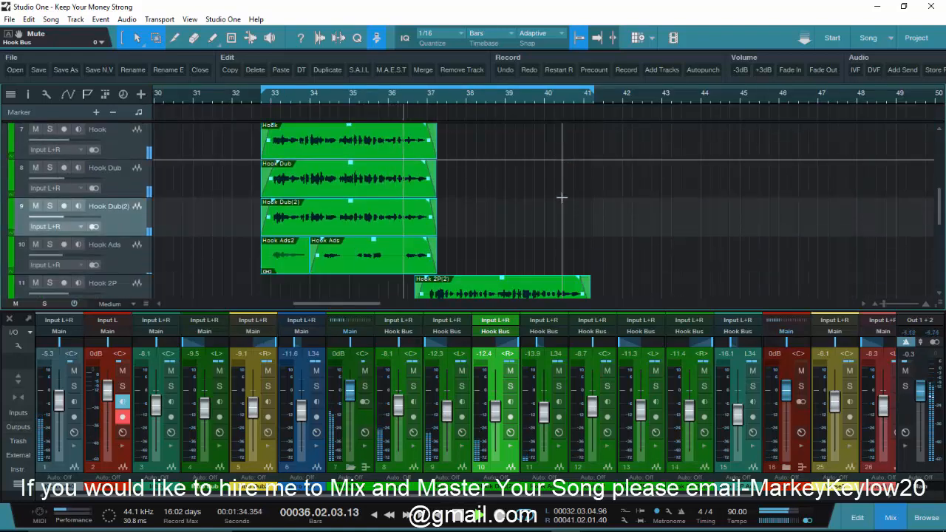
pyautogui.scroll(-2, 584, 192)
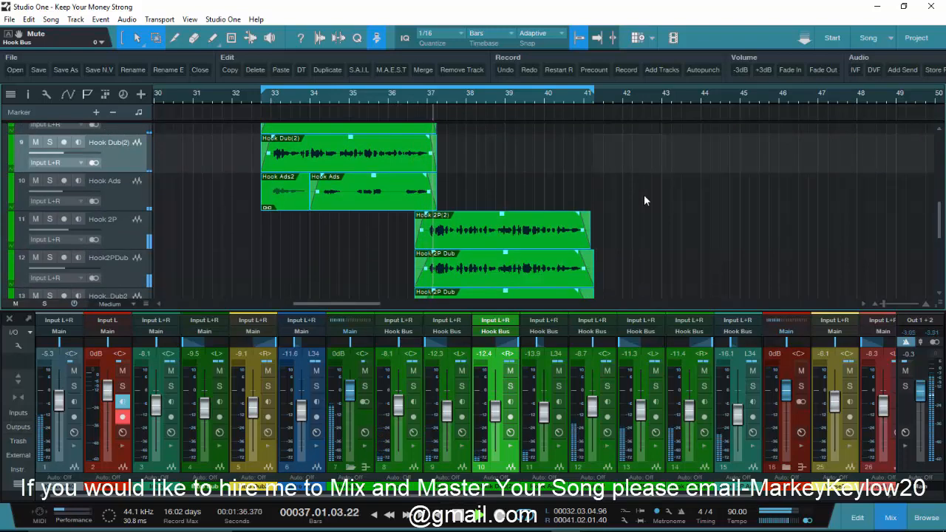
# Step: Delete the second hook's second-part clips on the Hook 2P, dub and ad-lib tracks
pyautogui.scroll(-1, 644, 200)
pyautogui.scroll(-1, 643, 194)
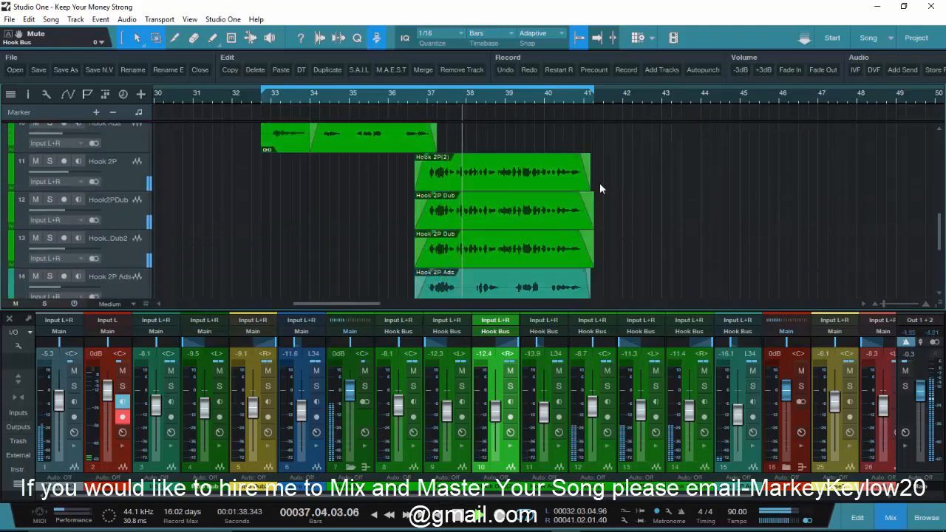
pyautogui.moveTo(609, 177); pyautogui.dragTo(517, 279)
pyautogui.press('Delete')
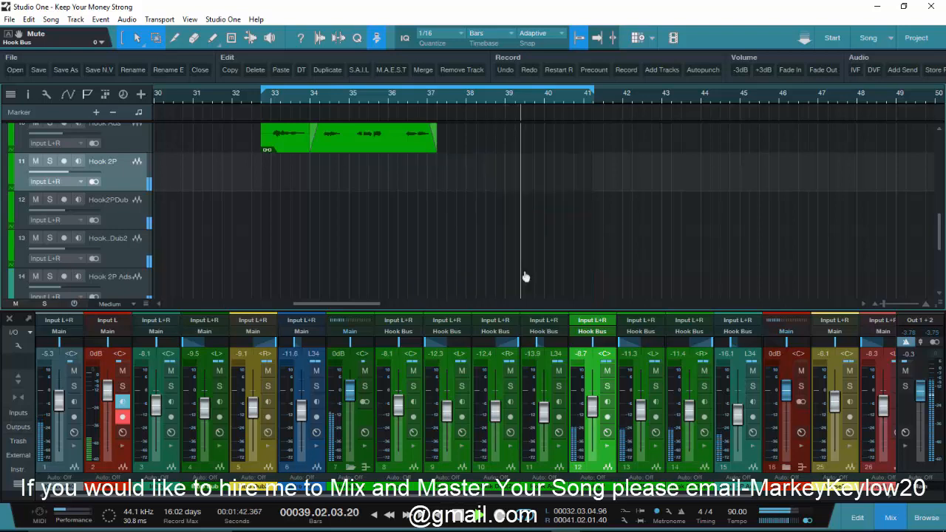
# Step: Play the second hook from the middle of bar 35 through its ending and review the hook copies across the arrangement
pyautogui.click(374, 94)
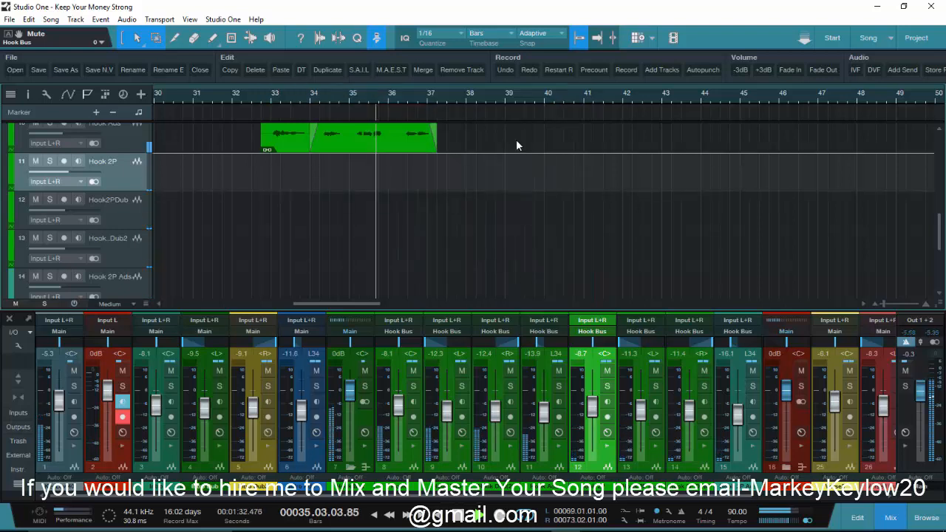
pyautogui.scroll(-1, 549, 181)
pyautogui.scroll(-1, 548, 181)
pyautogui.moveTo(341, 305)
pyautogui.mouseDown()
pyautogui.moveTo(378, 303)
pyautogui.moveTo(332, 304)
pyautogui.mouseUp()
pyautogui.scroll(4, 536, 221)
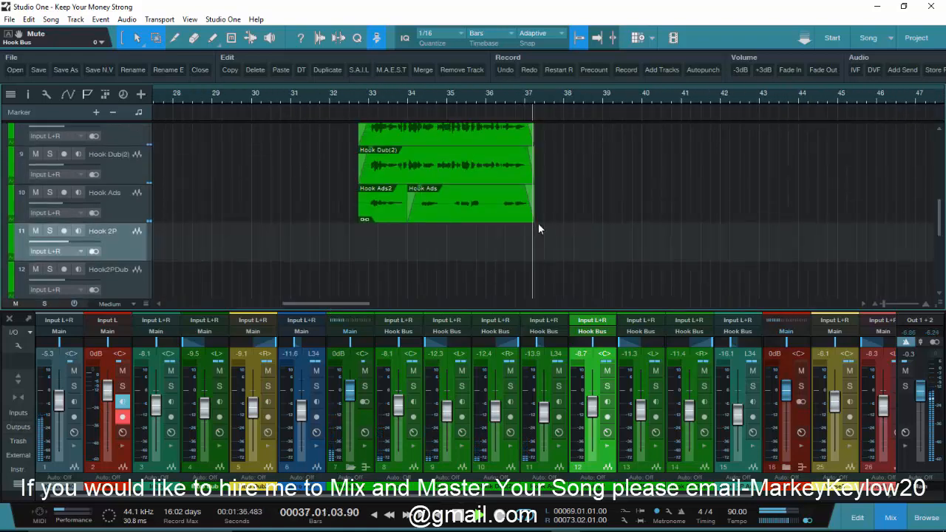
pyautogui.scroll(-5, 530, 102)
pyautogui.scroll(3, 631, 214)
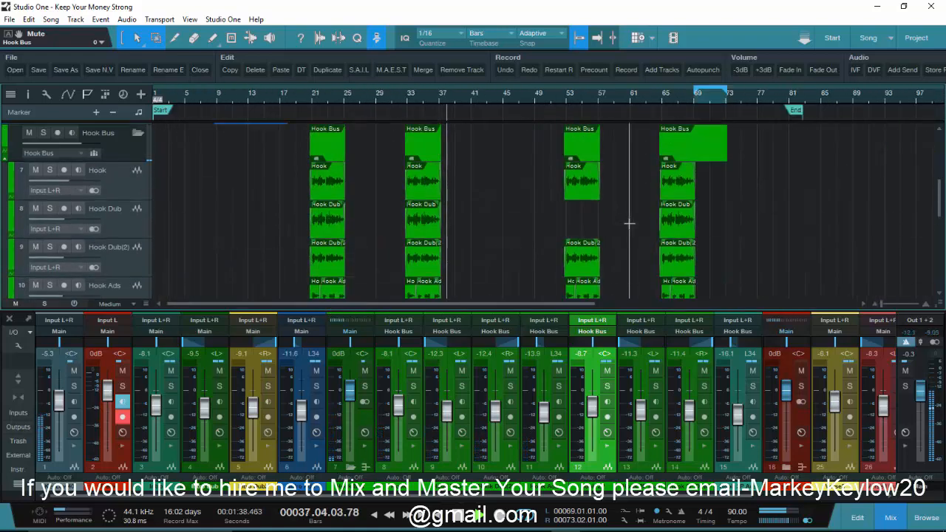
# Step: Audition the third hook from about bar 53 and the last hook from about bar 65, including its second-part vocals from bar 68
pyautogui.click(559, 94)
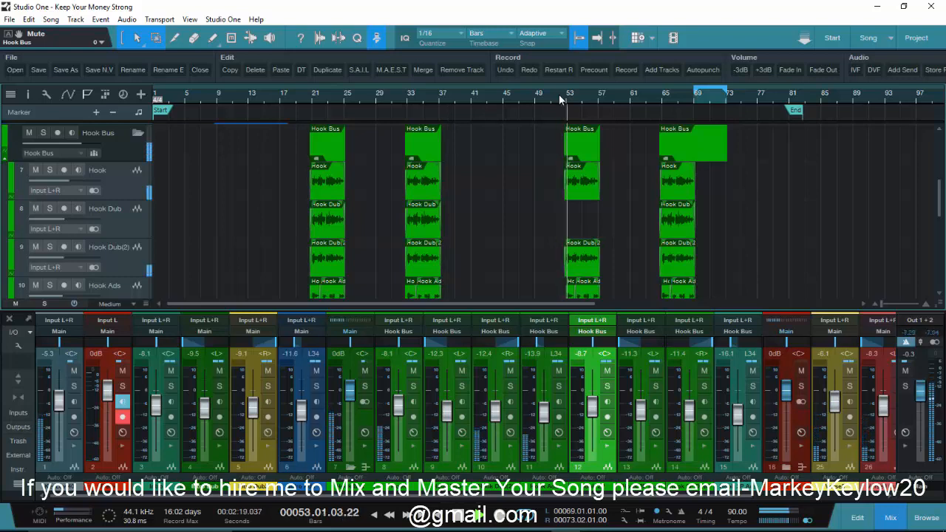
pyautogui.scroll(-1, 559, 95)
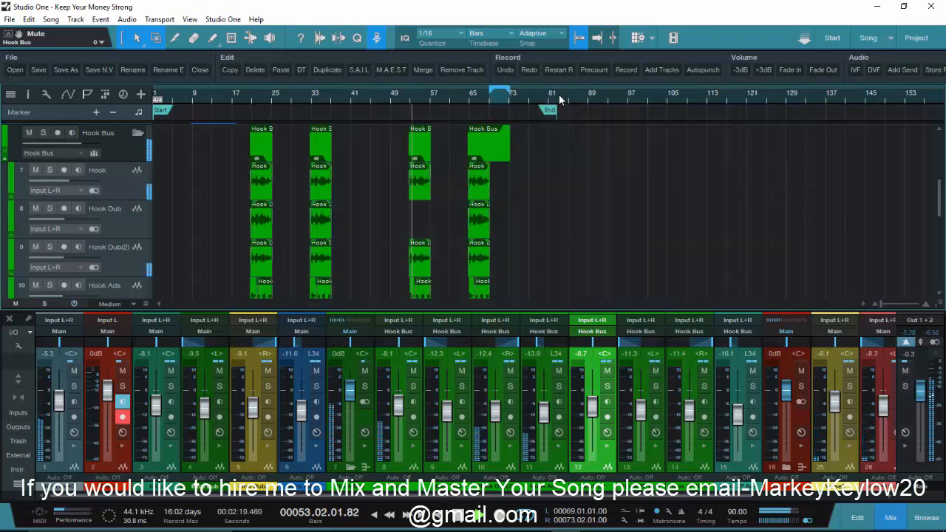
pyautogui.click(470, 99)
pyautogui.scroll(-3, 510, 135)
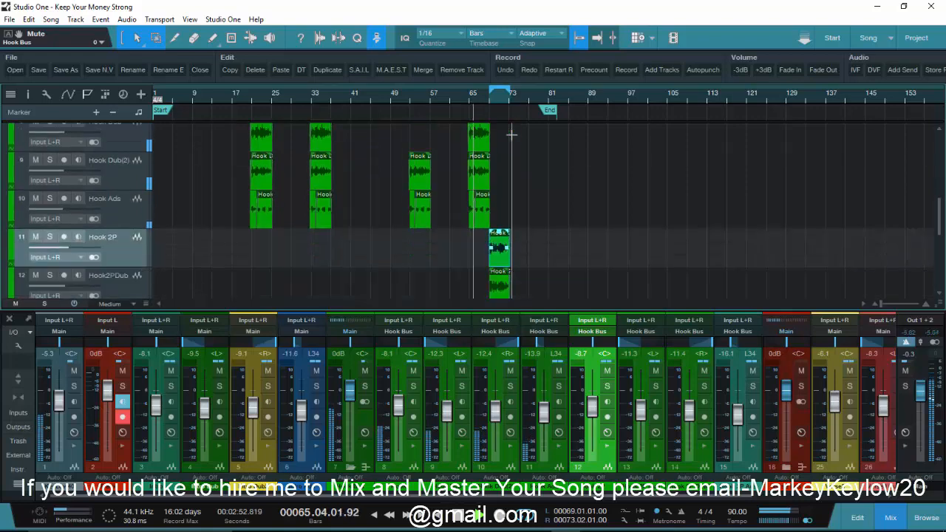
pyautogui.scroll(-1, 510, 134)
pyautogui.scroll(6, 490, 96)
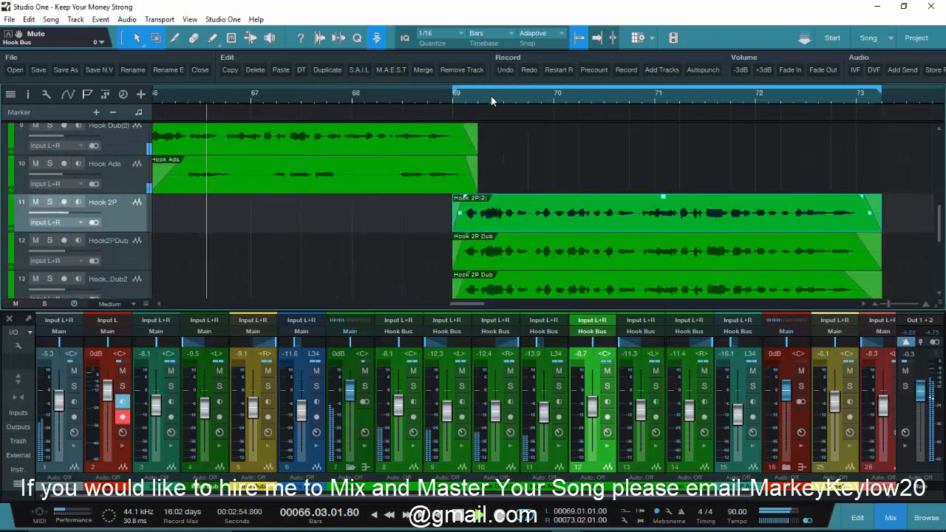
pyautogui.click(355, 94)
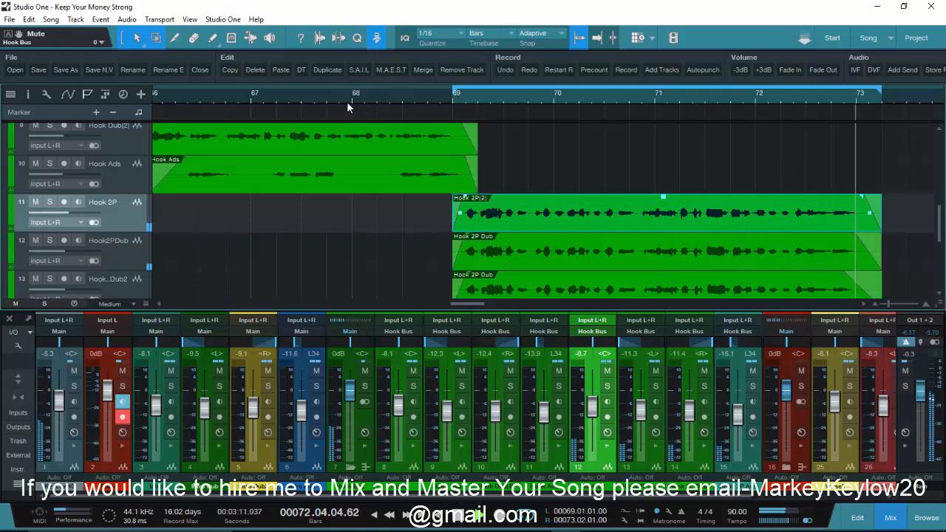
pyautogui.press('space')
# Step: Examine the start of the second hook near bar 33 and the vocal onsets of the first hook near bar 21
pyautogui.scroll(-2, 345, 102)
pyautogui.scroll(-4, 343, 102)
pyautogui.moveTo(396, 304); pyautogui.dragTo(270, 273)
pyautogui.scroll(3, 269, 271)
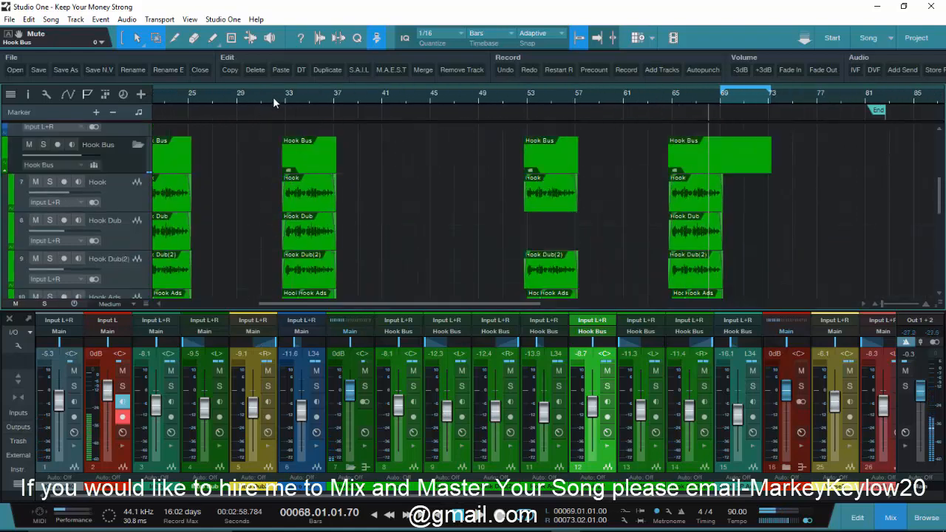
pyautogui.scroll(2, 274, 93)
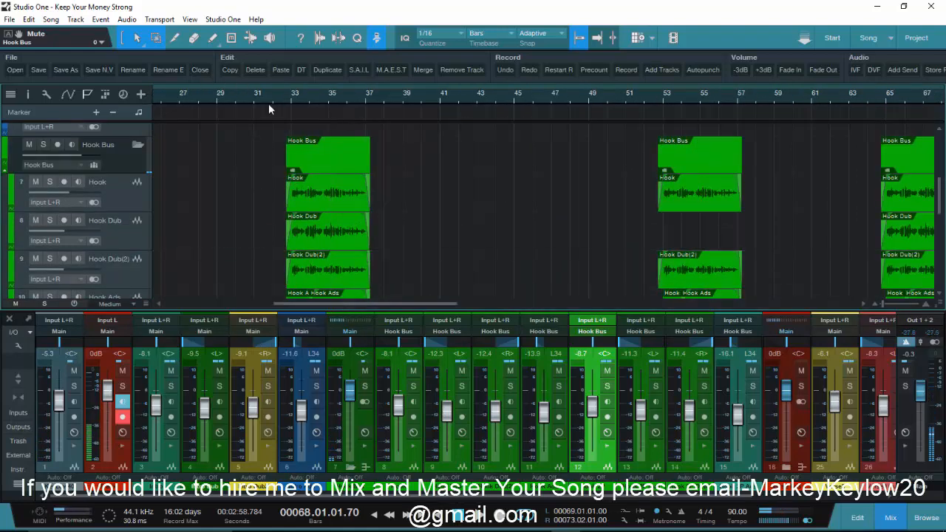
pyautogui.scroll(3, 269, 96)
pyautogui.scroll(2, 268, 95)
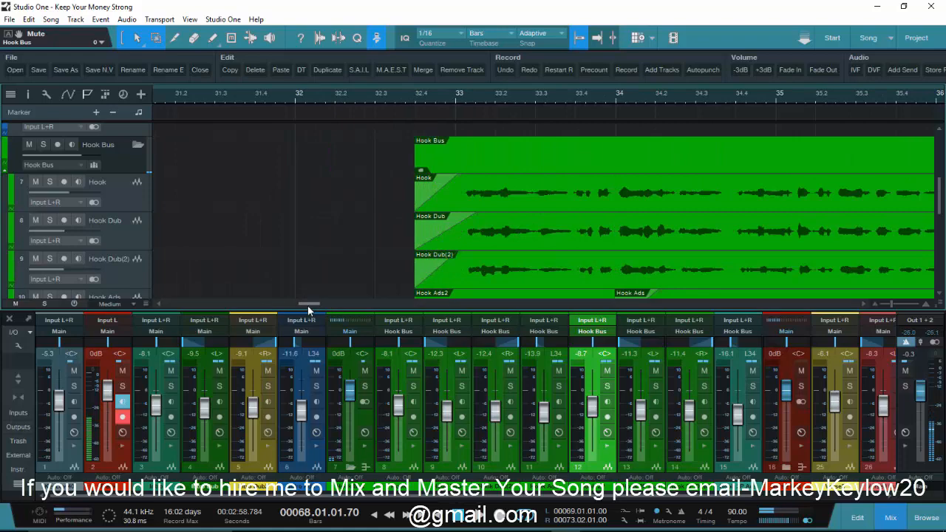
pyautogui.moveTo(308, 305); pyautogui.dragTo(249, 309)
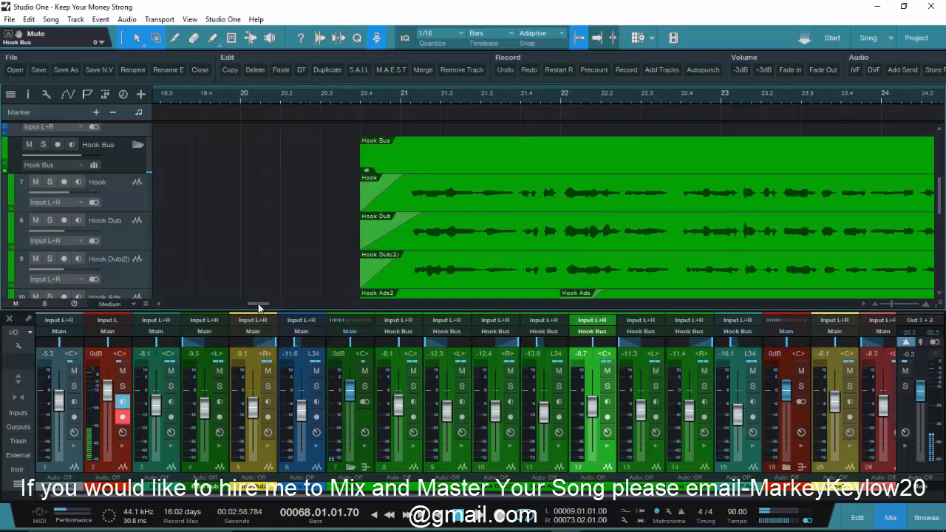
pyautogui.scroll(3, 401, 100)
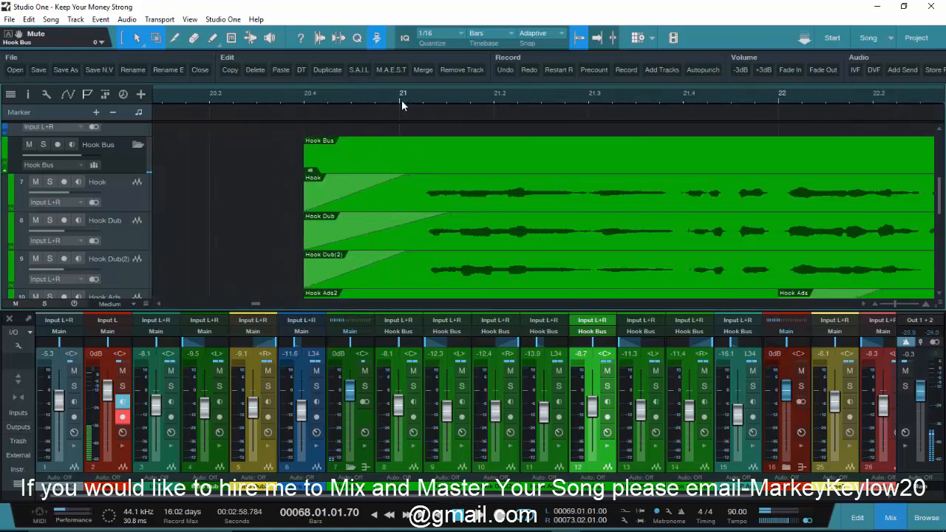
pyautogui.scroll(4, 401, 100)
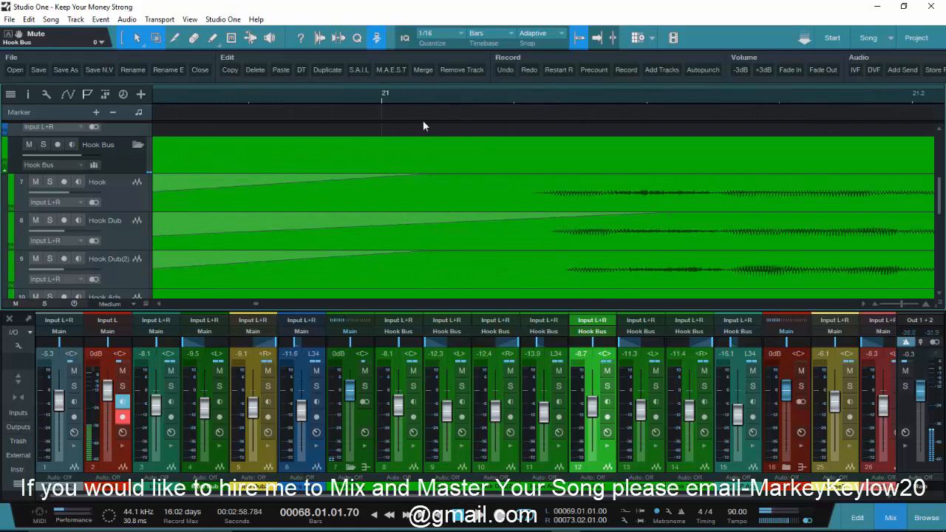
pyautogui.scroll(-8, 416, 91)
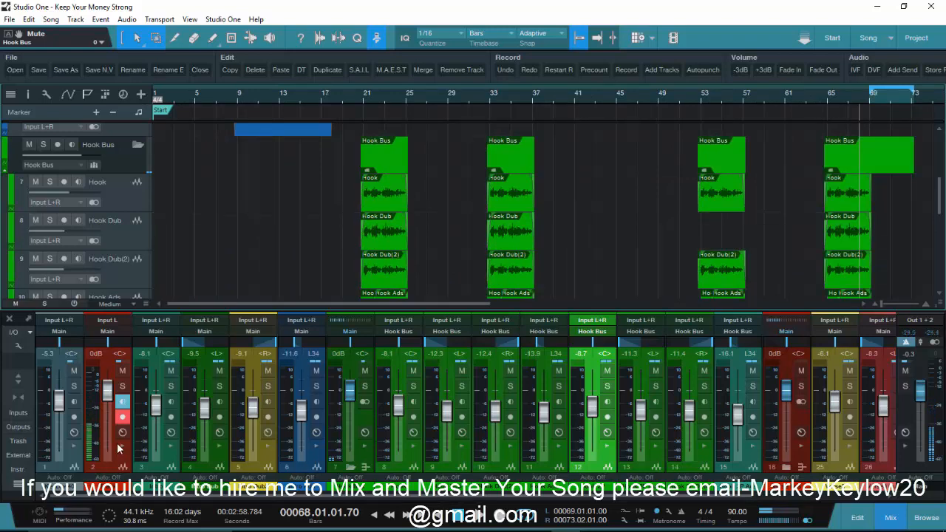
# Step: Expand the Track channel in the mixer to view its inserts and sends, and collapse it again
pyautogui.click(126, 319)
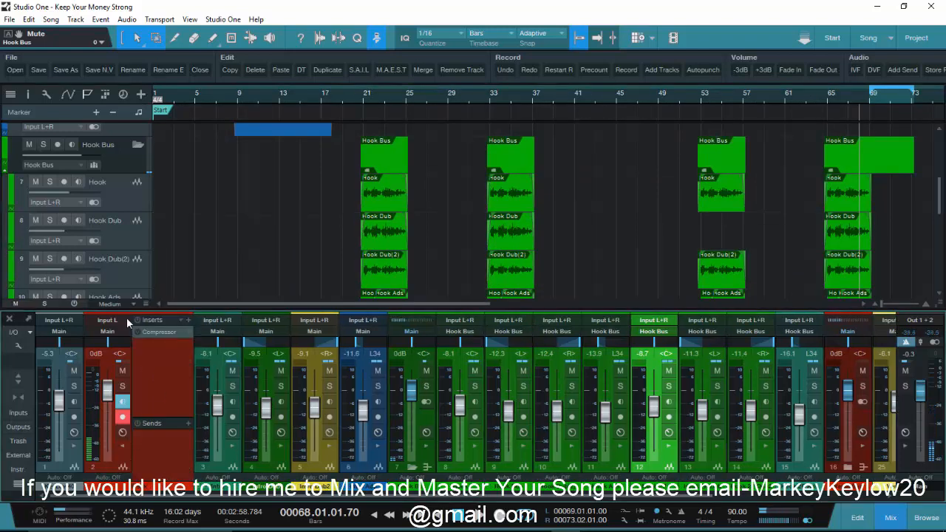
pyautogui.click(124, 466)
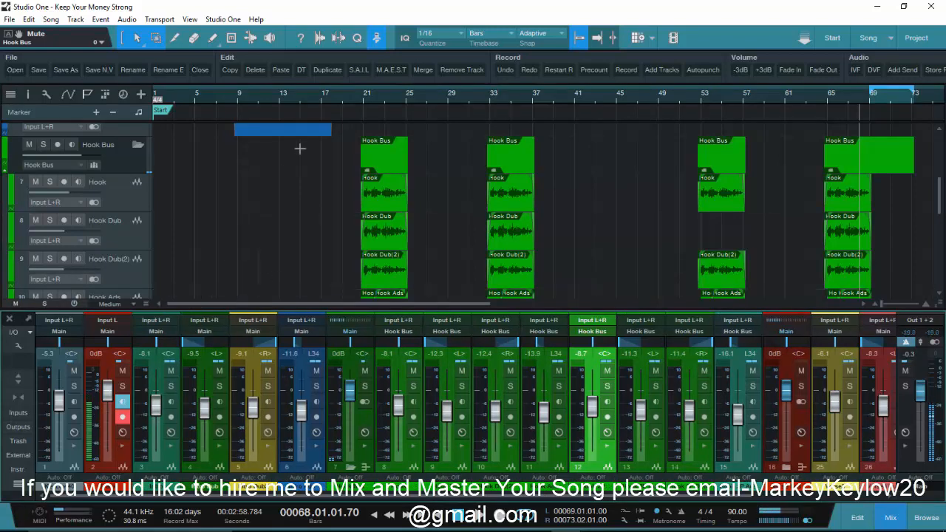
# Step: Return to the first hook and set the playback position to 20.04.03.36 just before bar 21
pyautogui.scroll(3, 360, 101)
pyautogui.scroll(4, 360, 98)
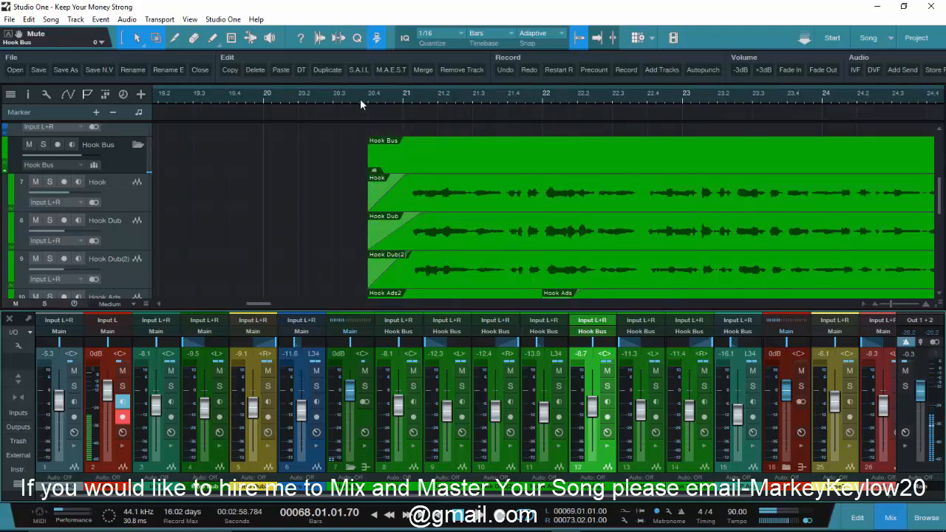
pyautogui.scroll(-6, 360, 99)
pyautogui.click(365, 100)
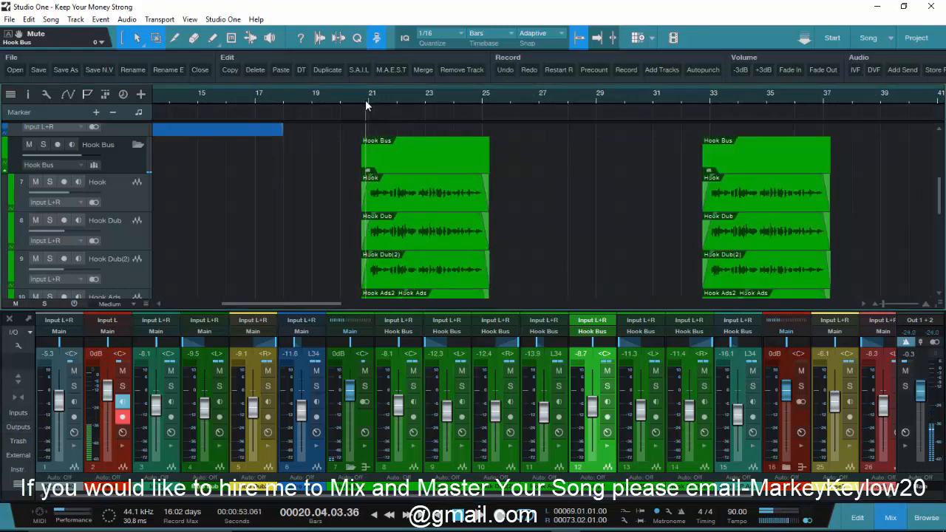